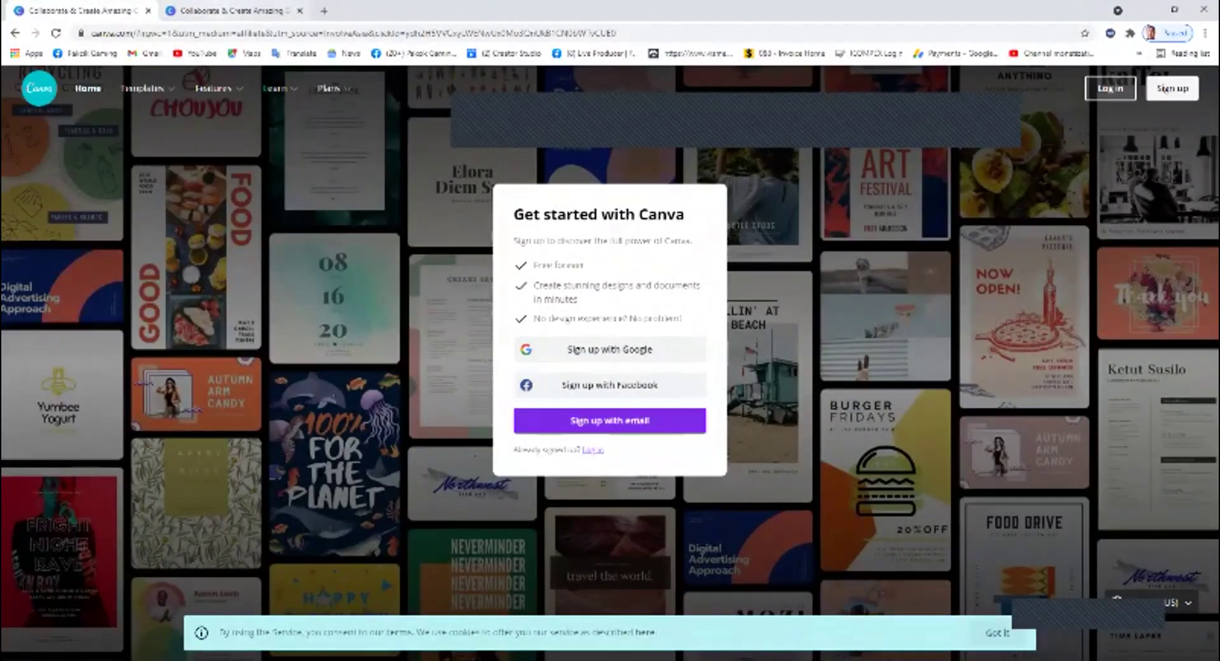
Return to the Canva home page tab and log in with Facebook.
{"action": "key", "text": "ctrl+Tab"}
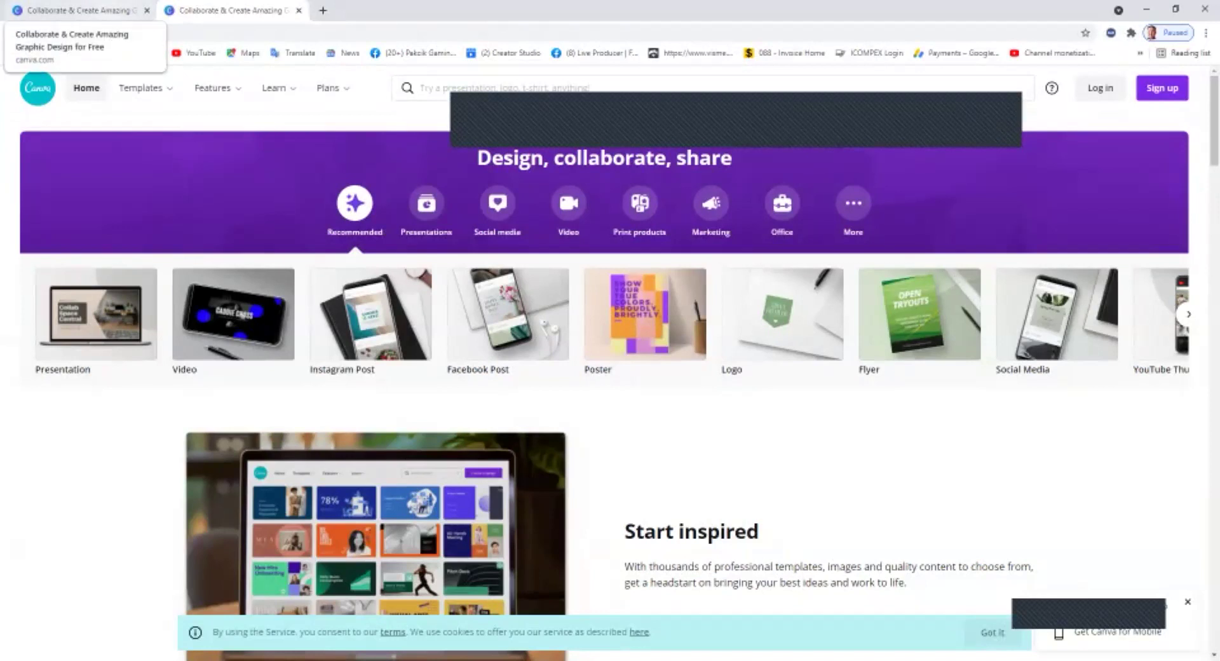
{"action": "left_click", "coordinate": [76, 10]}
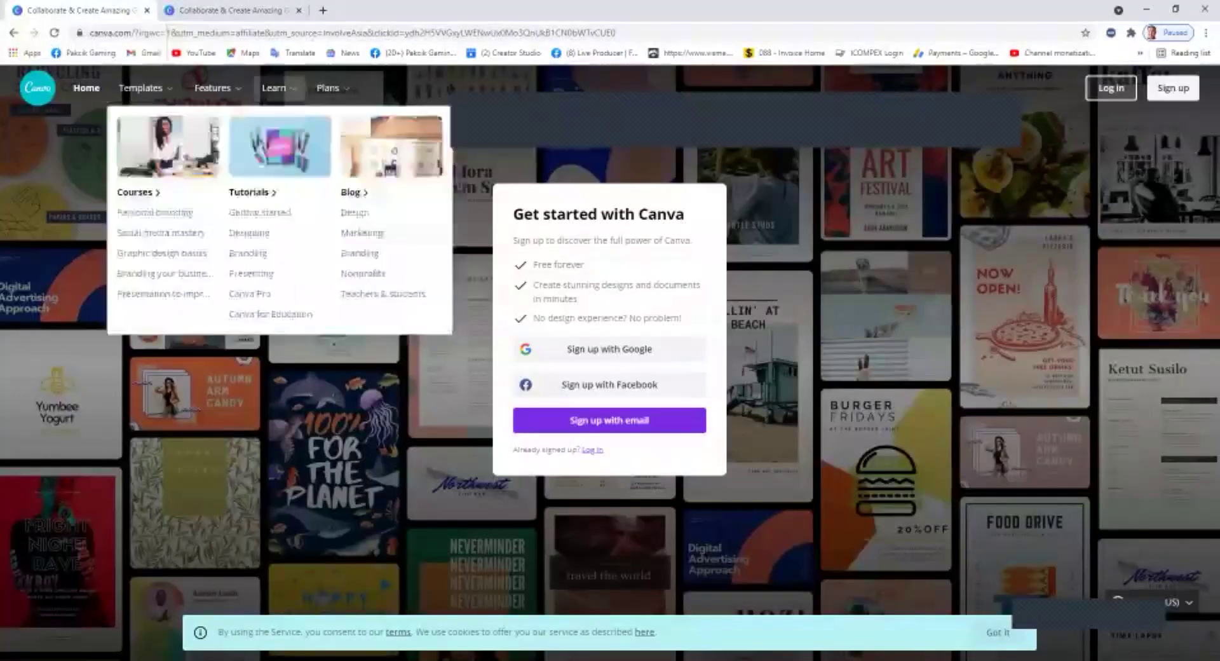
{"action": "left_click", "coordinate": [228, 10]}
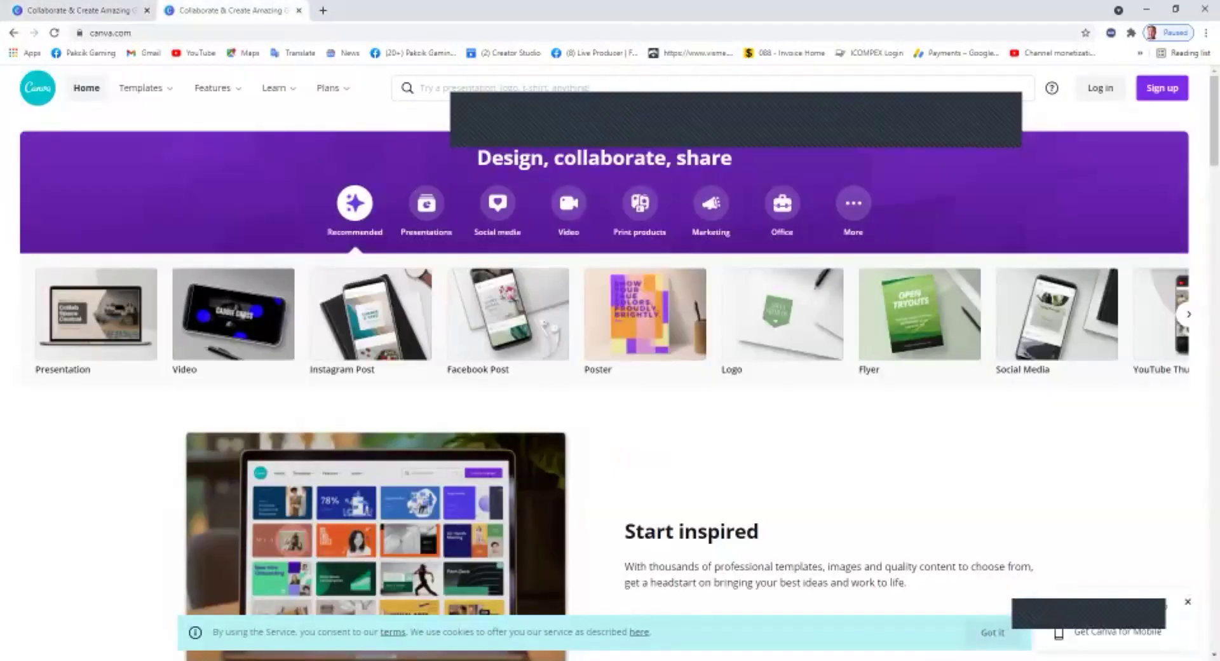
{"action": "left_click", "coordinate": [1100, 87]}
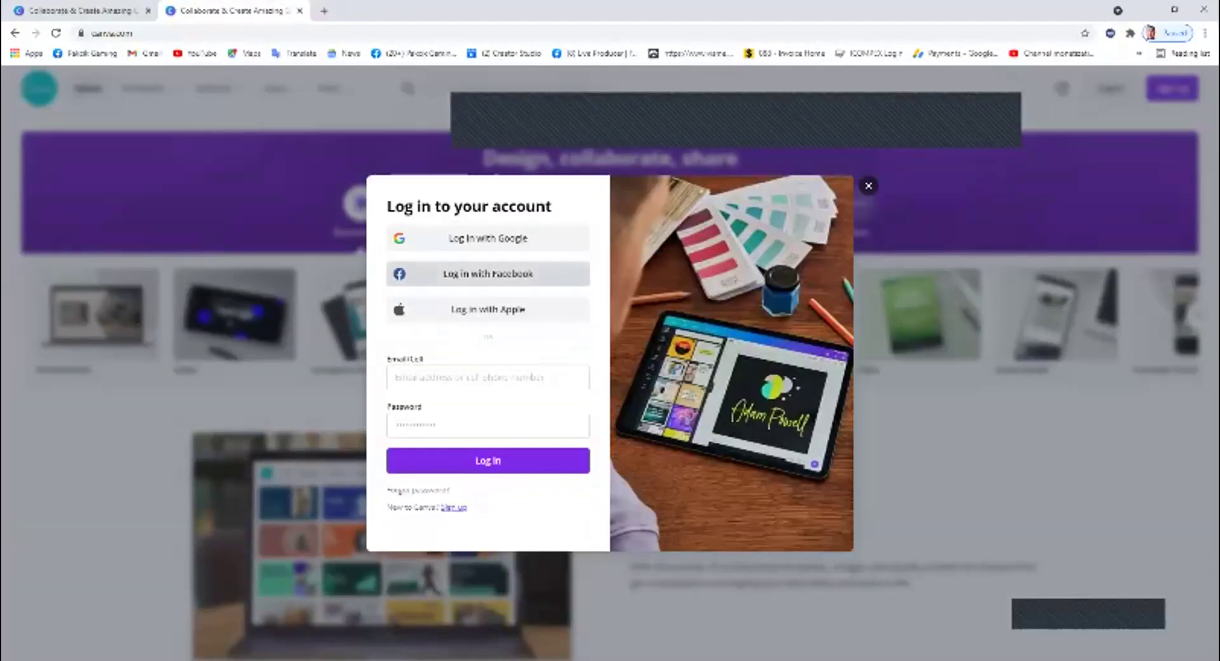
{"action": "left_click", "coordinate": [488, 273]}
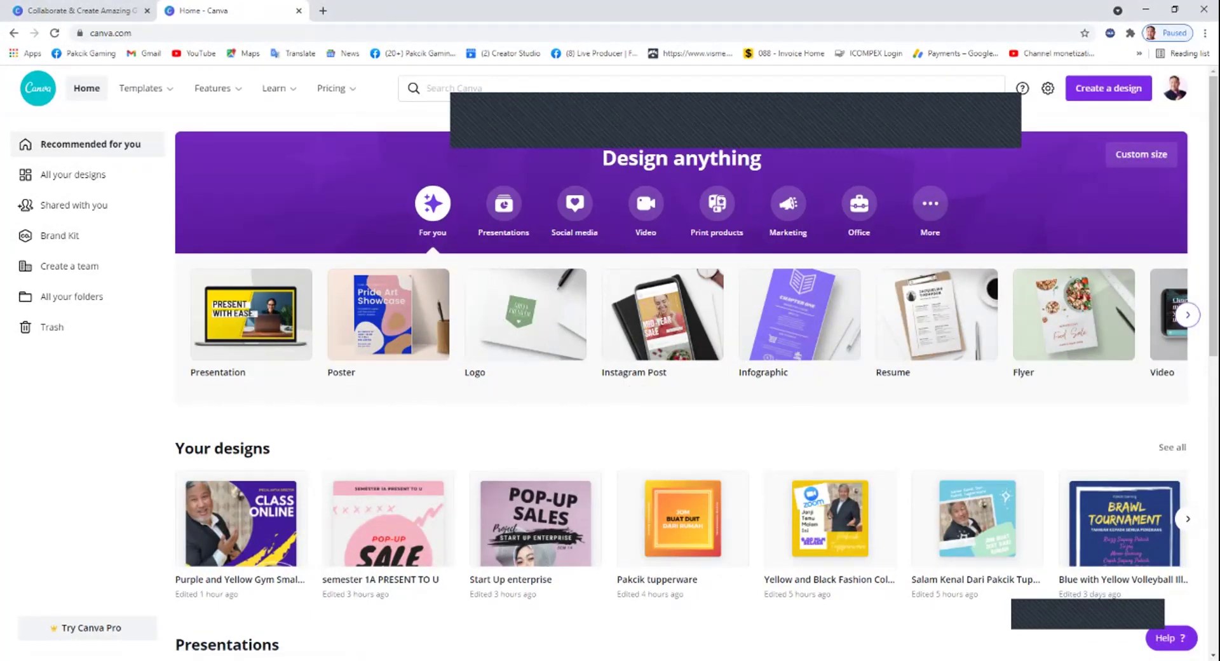
Scroll the design-types carousel forward and back, then bring up the Templates menu.
{"action": "left_click", "coordinate": [1188, 315]}
{"action": "left_click", "coordinate": [1187, 314]}
{"action": "left_click", "coordinate": [1187, 314]}
{"action": "left_click", "coordinate": [174, 315]}
{"action": "left_click", "coordinate": [175, 314]}
{"action": "left_click", "coordinate": [175, 315]}
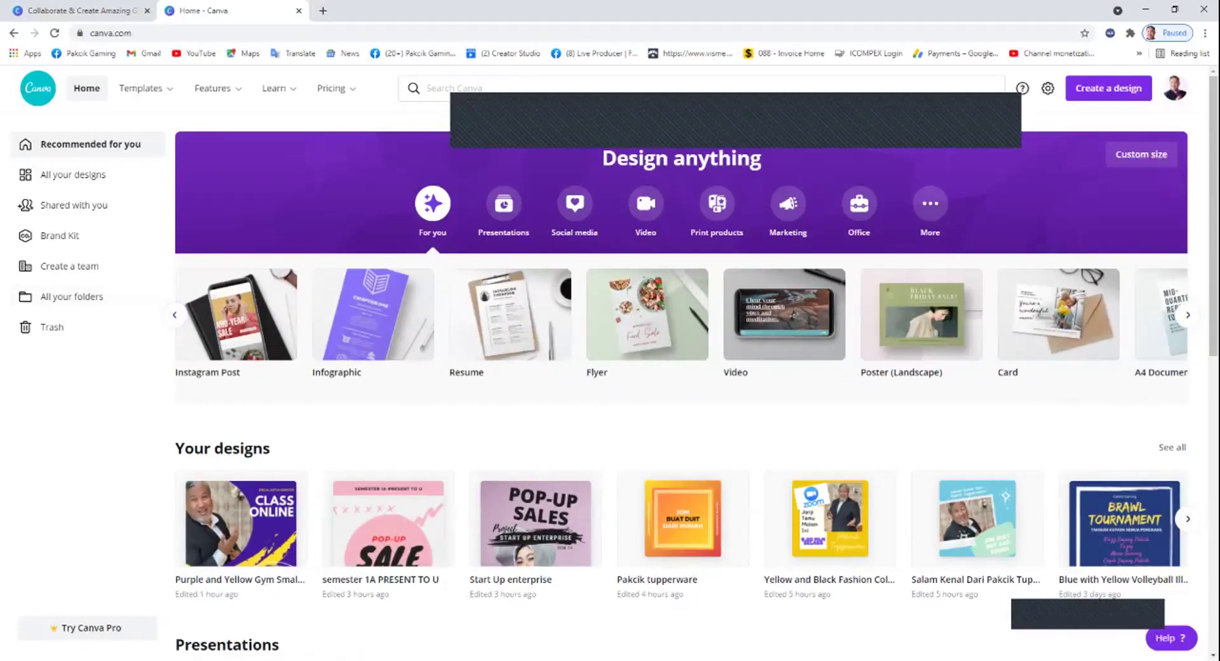
{"action": "mouse_move", "coordinate": [143, 89]}
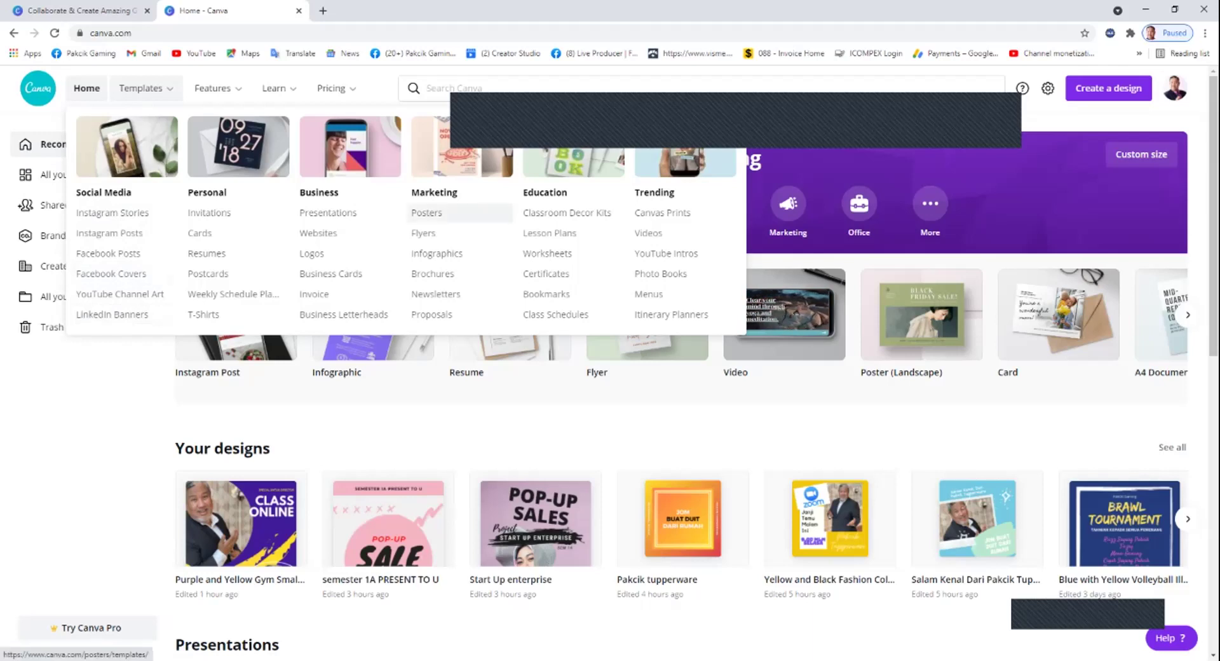
Open the Posters templates and look through the grid.
{"action": "left_click", "coordinate": [426, 212]}
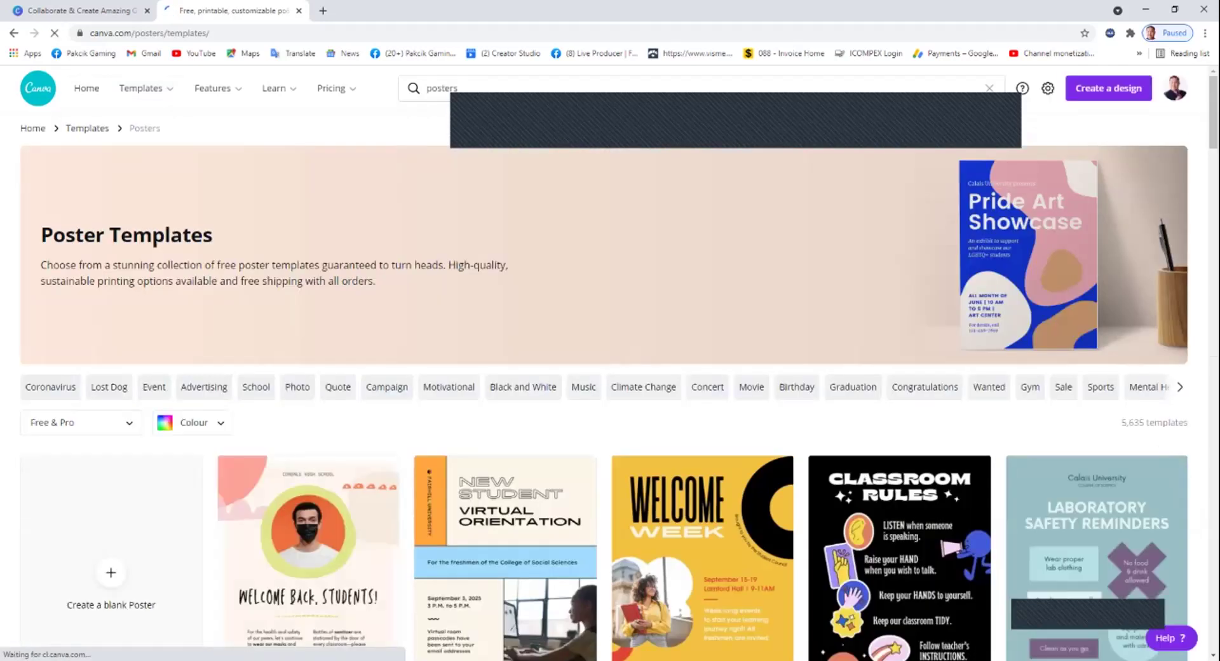
{"action": "scroll", "coordinate": [509, 121], "scroll_direction": "down", "scroll_amount": 9}
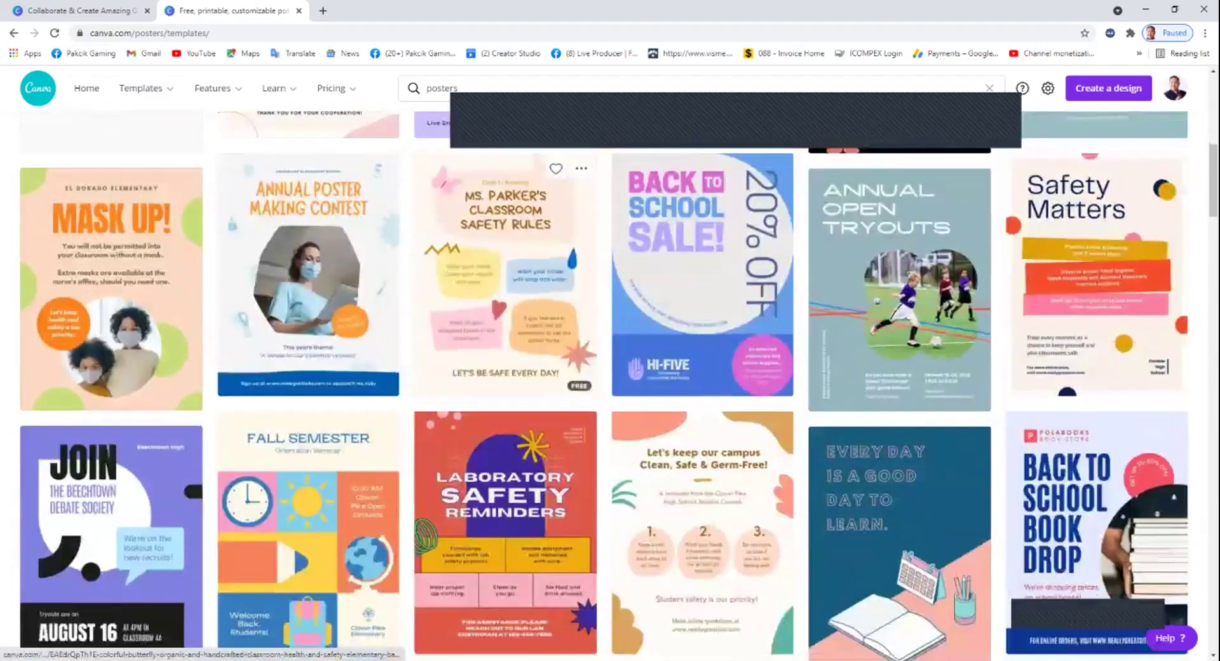
{"action": "scroll", "coordinate": [508, 190], "scroll_direction": "down", "scroll_amount": 16}
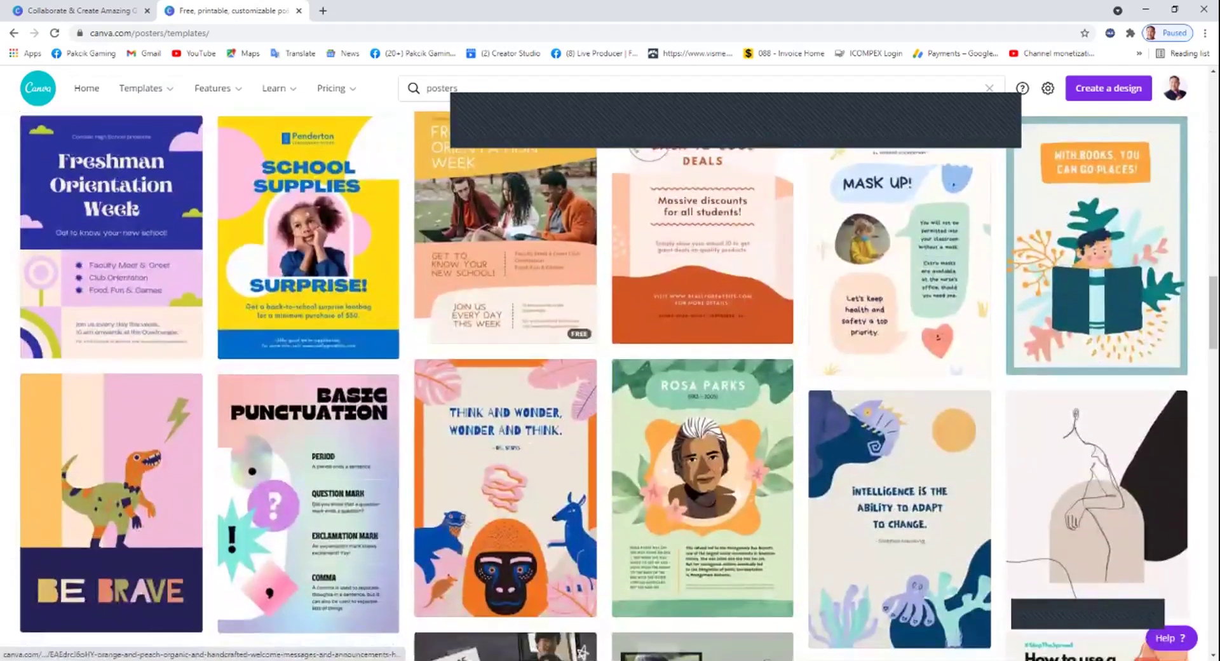
{"action": "scroll", "coordinate": [438, 522], "scroll_direction": "down", "scroll_amount": 5}
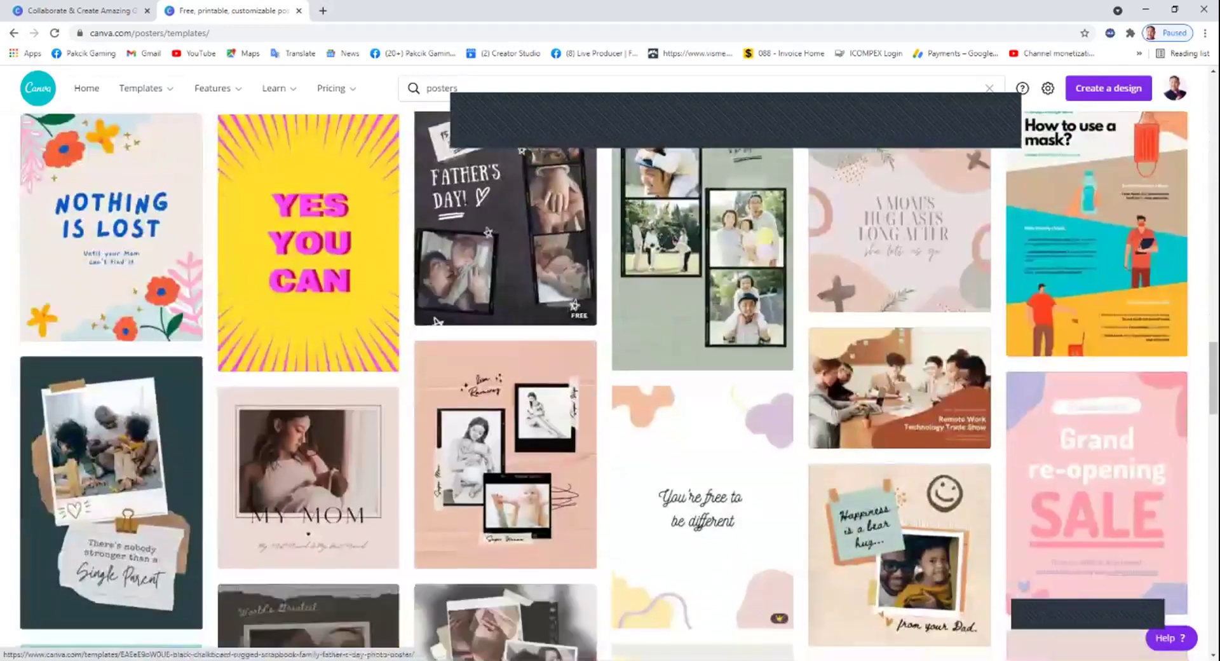
{"action": "scroll", "coordinate": [438, 522], "scroll_direction": "up", "scroll_amount": 8}
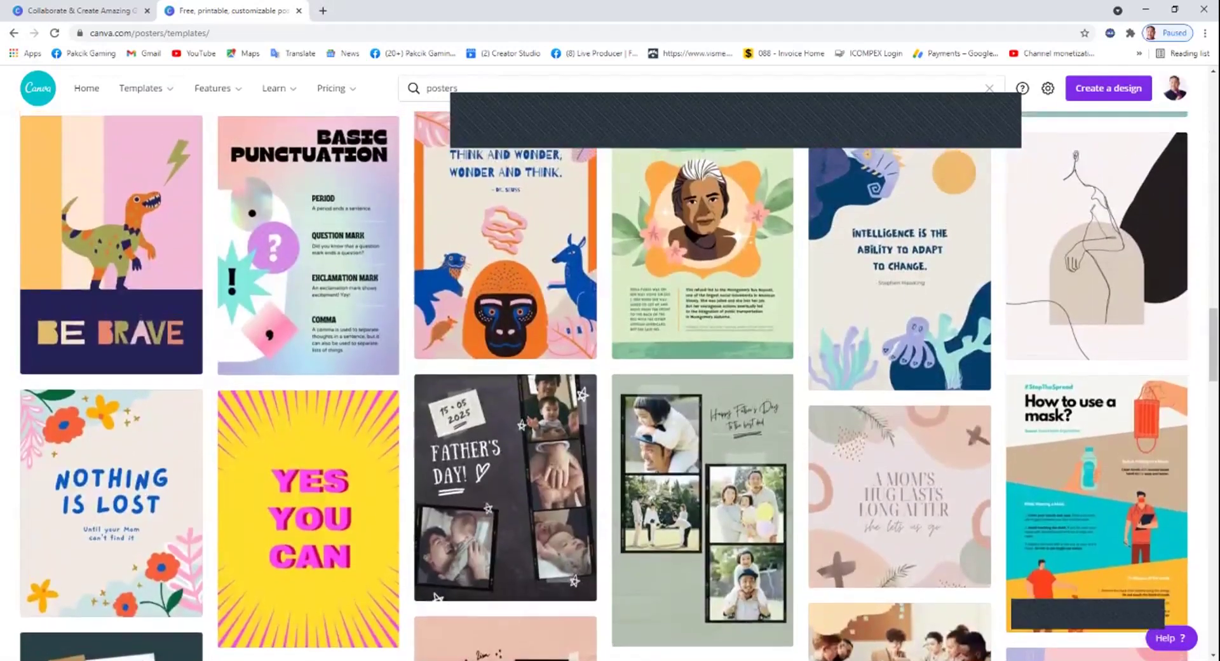
{"action": "scroll", "coordinate": [438, 522], "scroll_direction": "up", "scroll_amount": 3}
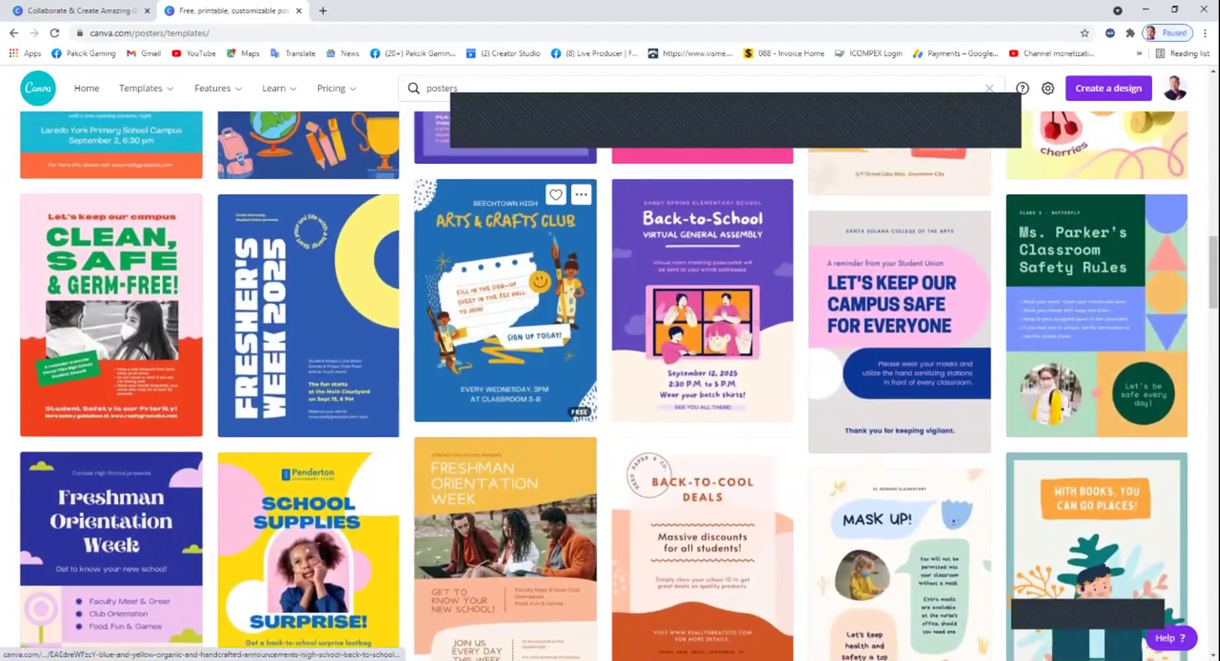
{"action": "scroll", "coordinate": [438, 523], "scroll_direction": "up", "scroll_amount": 4}
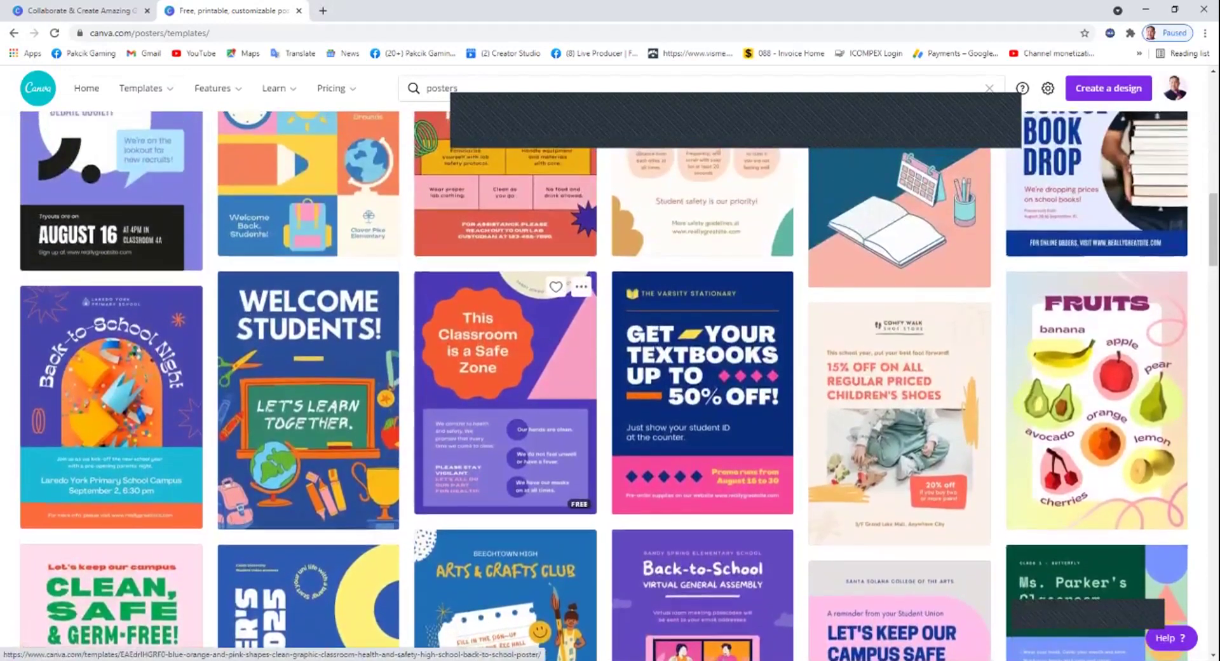
{"action": "scroll", "coordinate": [505, 445], "scroll_direction": "up", "scroll_amount": 15}
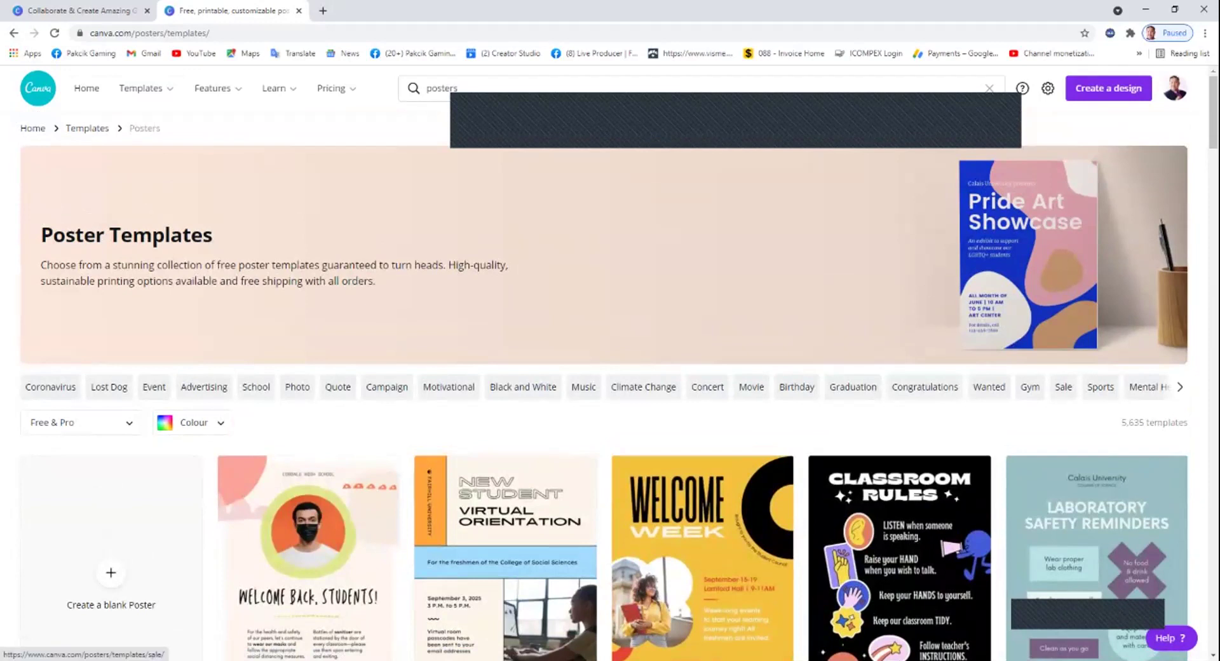
Filter to Sale posters and preview the pink shoes Spring Sale template.
{"action": "left_click", "coordinate": [1063, 386]}
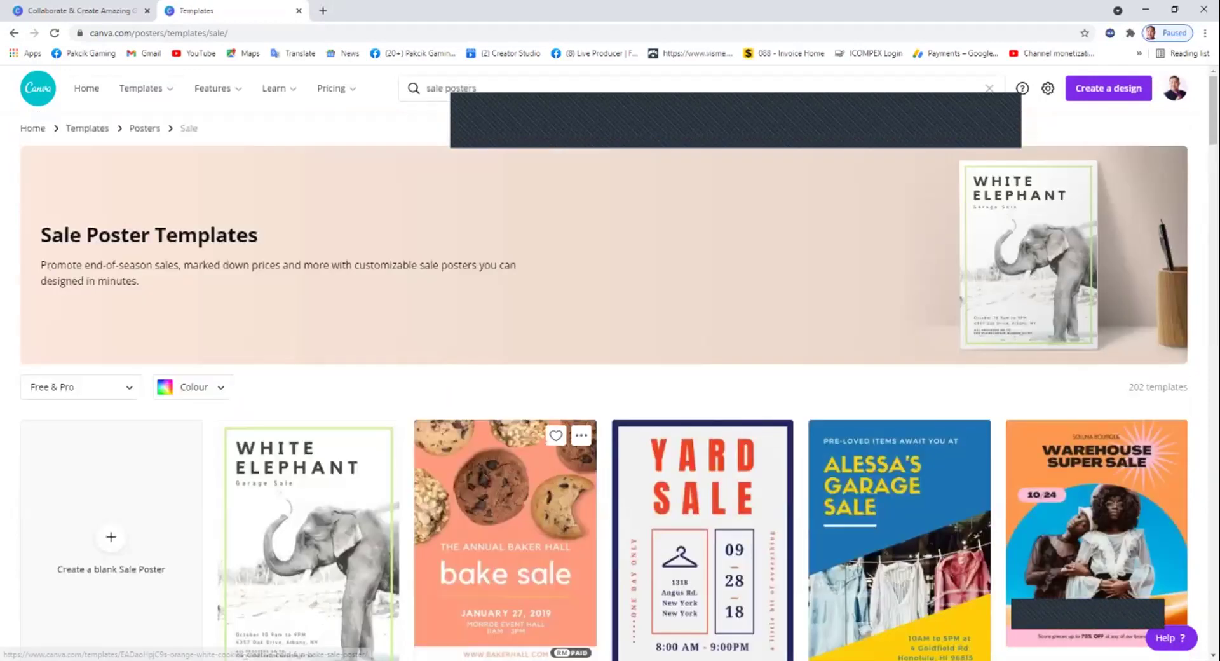
{"action": "scroll", "coordinate": [509, 413], "scroll_direction": "down", "scroll_amount": 2}
{"action": "scroll", "coordinate": [506, 413], "scroll_direction": "down", "scroll_amount": 4}
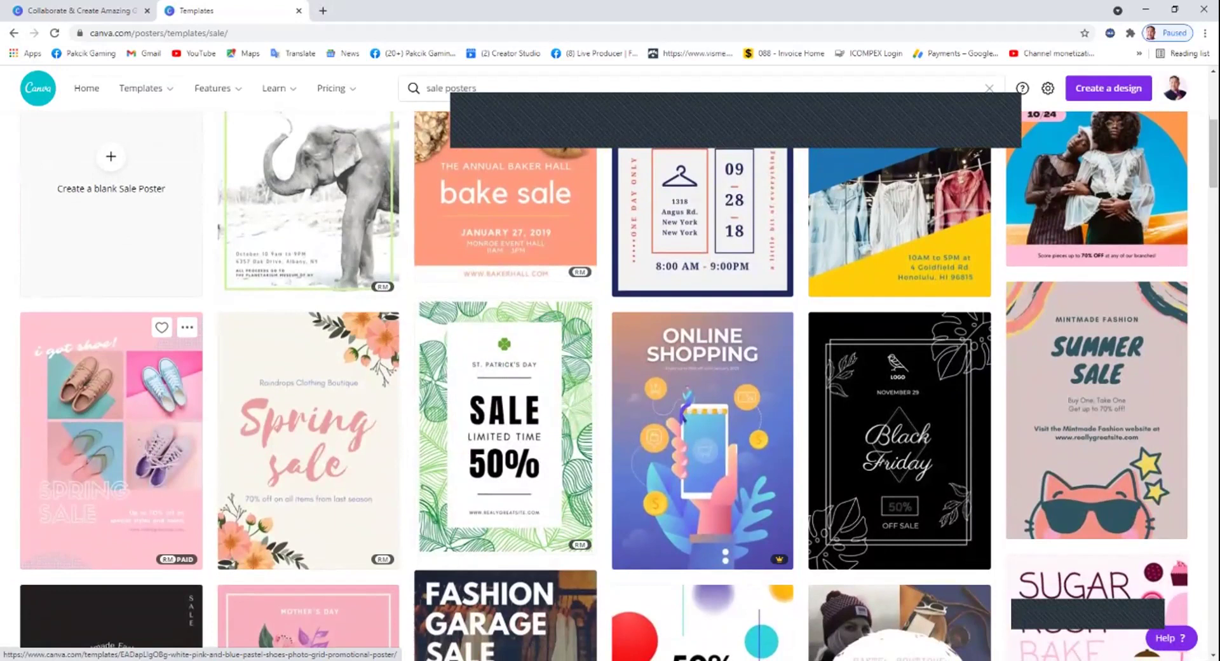
{"action": "scroll", "coordinate": [111, 413], "scroll_direction": "down", "scroll_amount": 3}
{"action": "scroll", "coordinate": [111, 317], "scroll_direction": "down", "scroll_amount": 3}
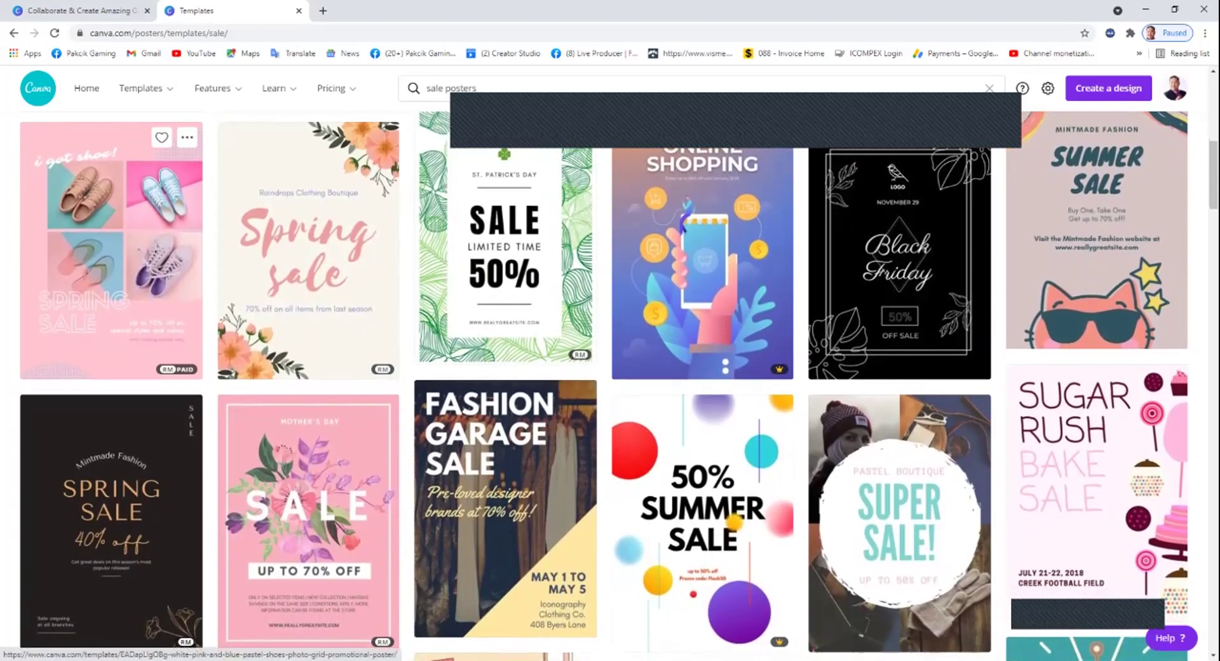
{"action": "left_click", "coordinate": [111, 267]}
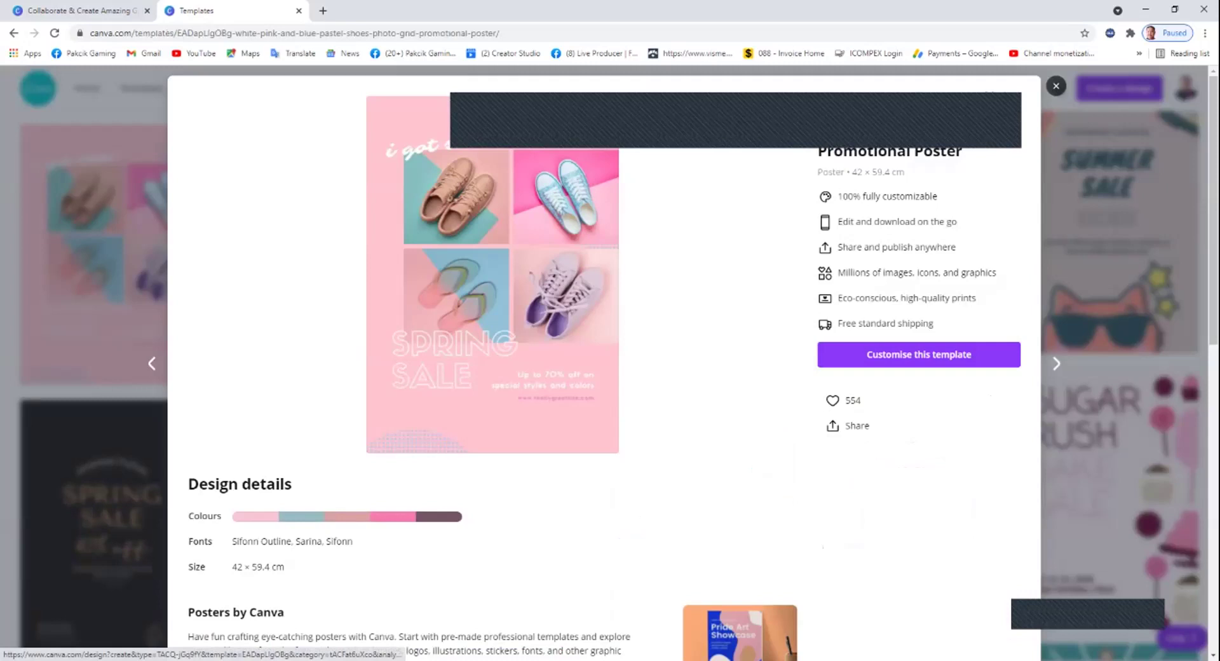
Customise the Spring Sale template, select the top-left shoe photo and show upload sources.
{"action": "left_click", "coordinate": [919, 354]}
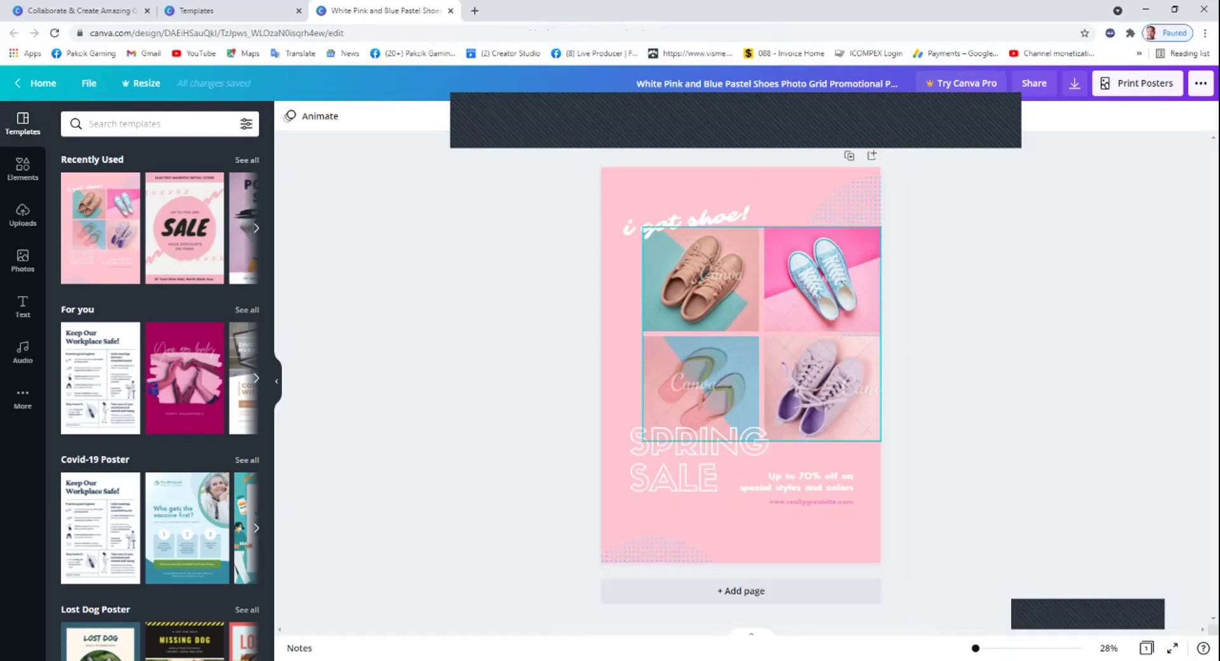
{"action": "left_click", "coordinate": [761, 334]}
{"action": "left_click", "coordinate": [753, 324]}
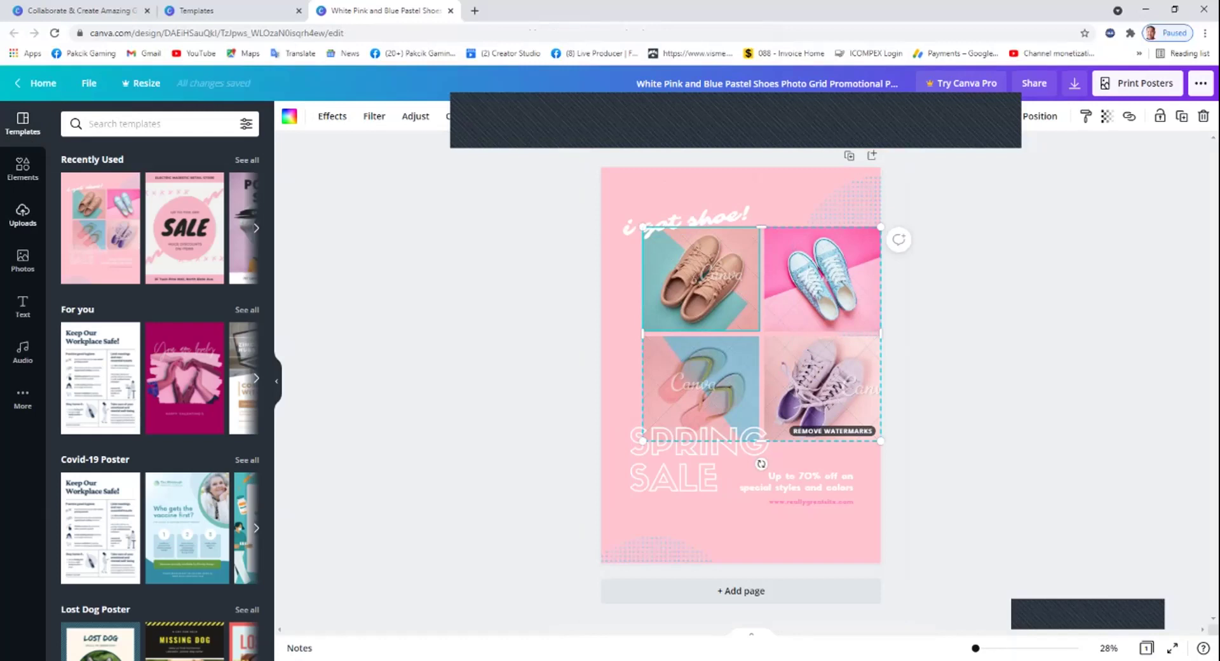
{"action": "left_click", "coordinate": [22, 214]}
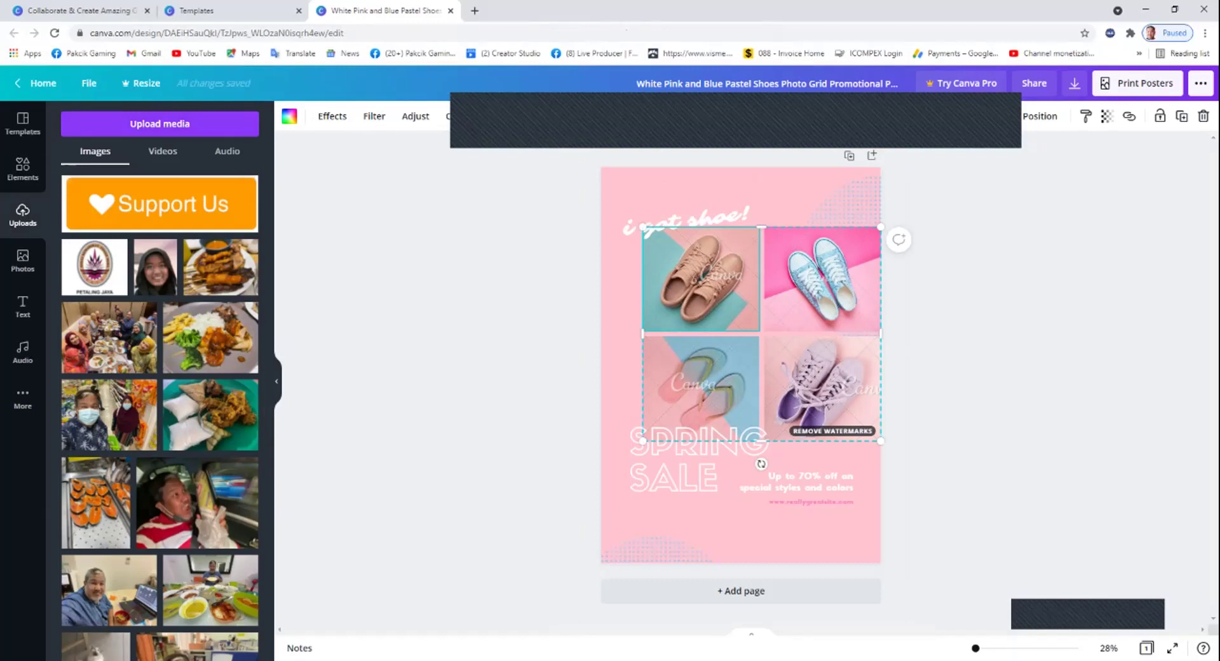
{"action": "left_click", "coordinate": [159, 123]}
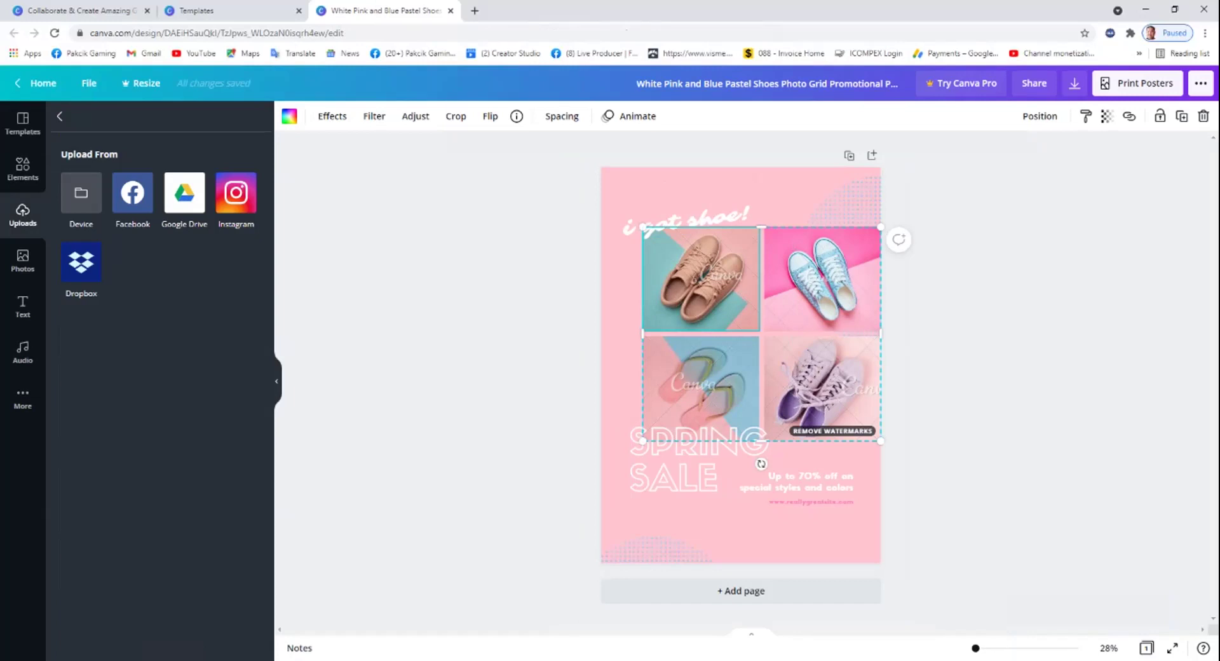
Replace the brown shoes photo with the polka-dot containers photo from Facebook.
{"action": "left_click", "coordinate": [132, 192]}
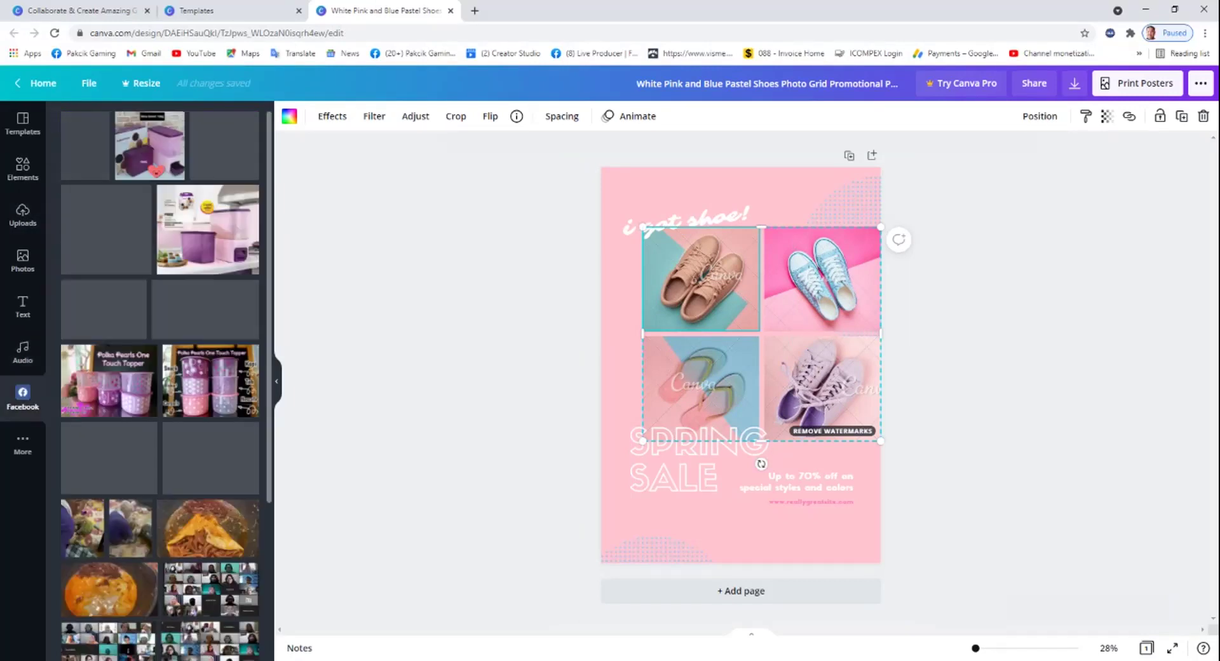
{"action": "scroll", "coordinate": [158, 381], "scroll_direction": "down", "scroll_amount": 2}
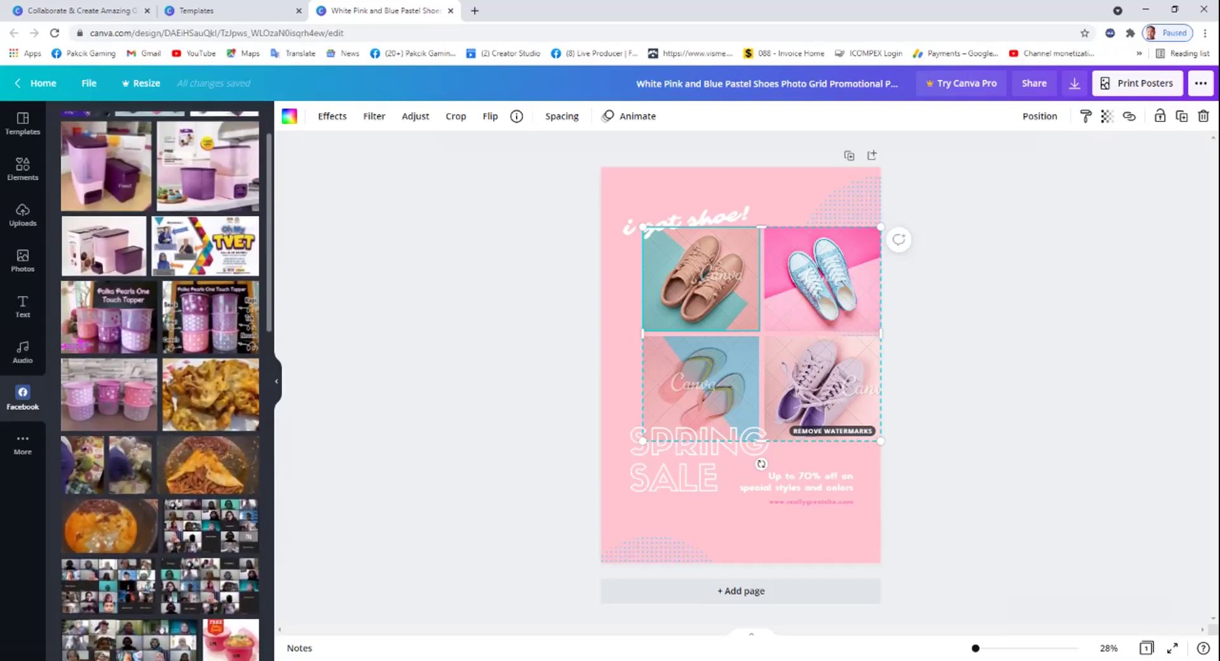
{"action": "left_click", "coordinate": [108, 394]}
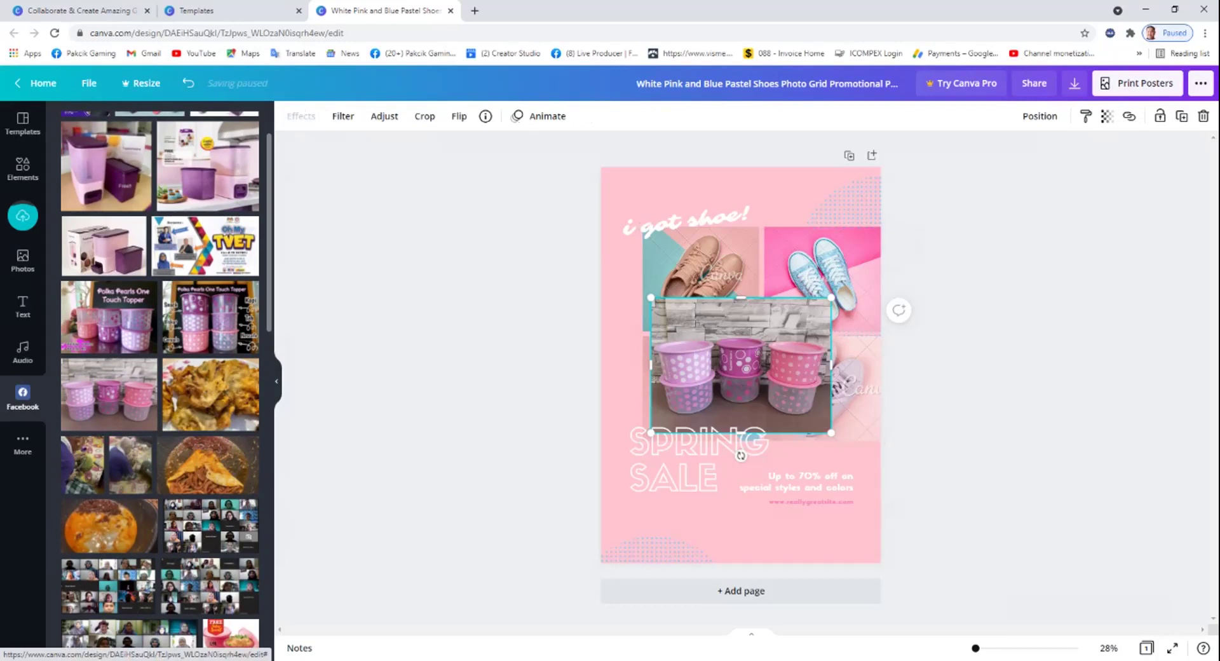
{"action": "left_click_drag", "start_coordinate": [741, 365], "coordinate": [701, 279]}
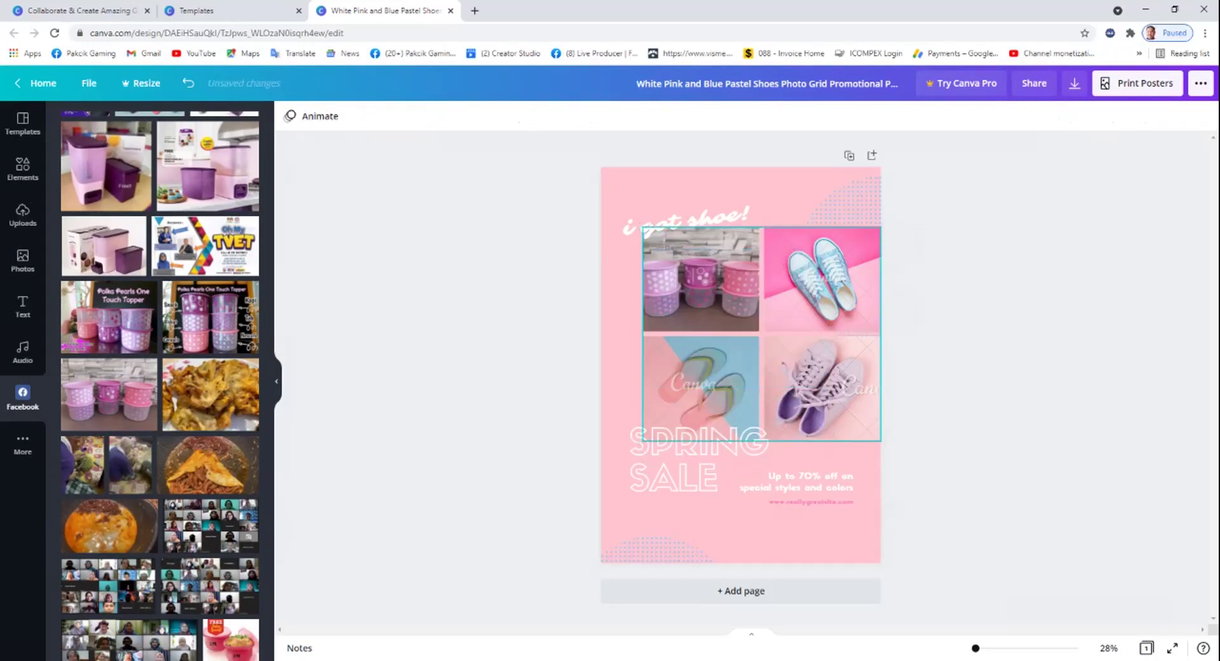
Fill the other frames with the lunch box, coloured bottles and green bowls photos.
{"action": "scroll", "coordinate": [159, 381], "scroll_direction": "down", "scroll_amount": 15}
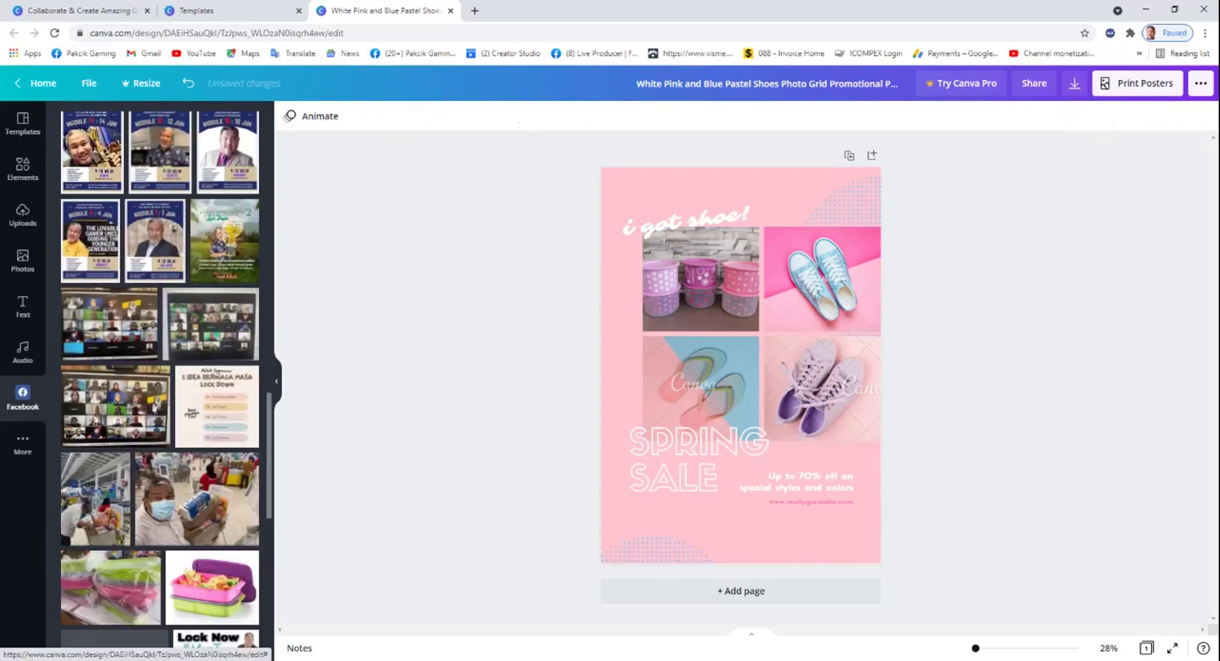
{"action": "scroll", "coordinate": [159, 381], "scroll_direction": "down", "scroll_amount": 5}
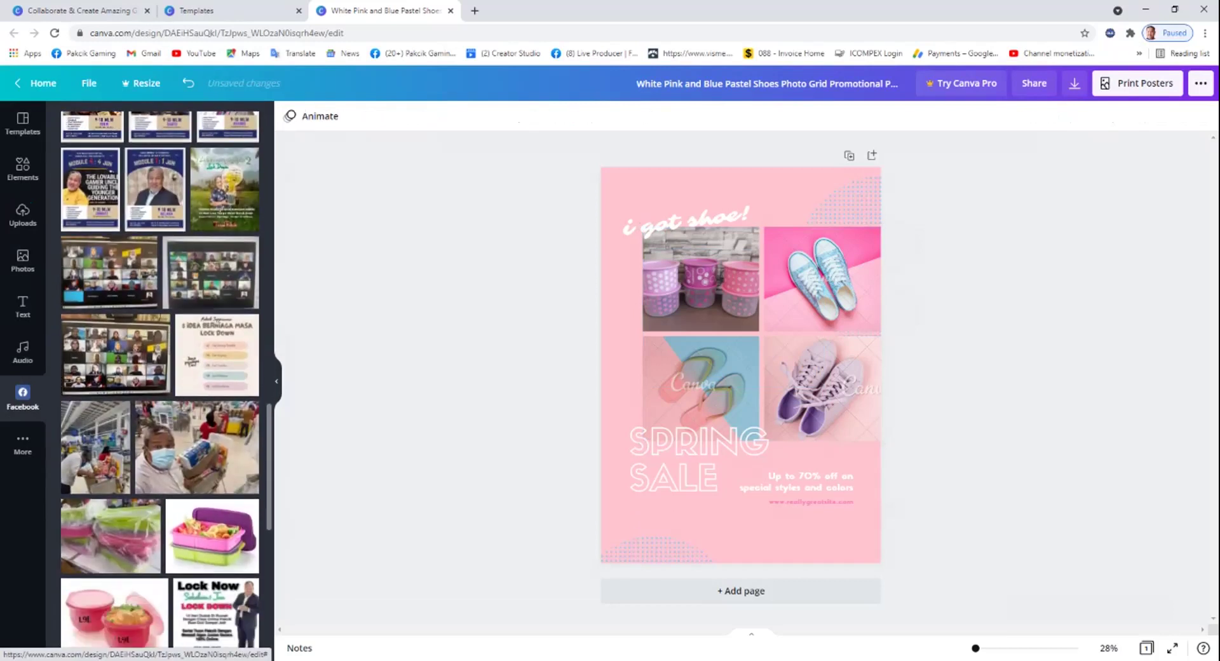
{"action": "scroll", "coordinate": [159, 381], "scroll_direction": "down", "scroll_amount": 5}
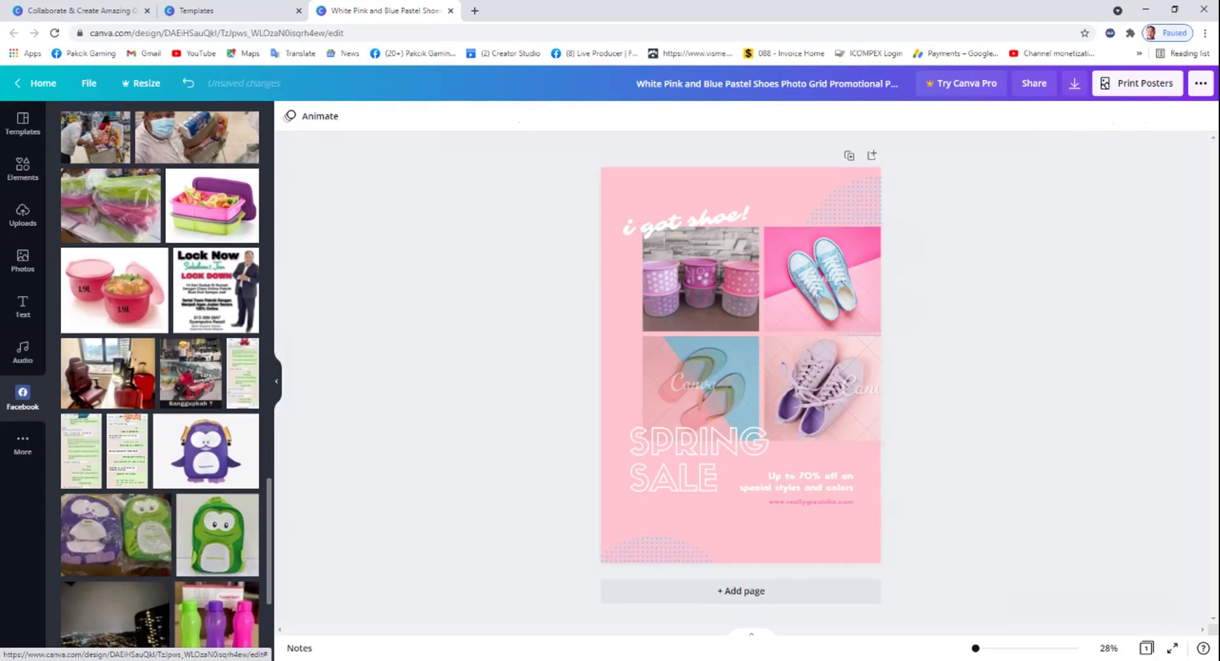
{"action": "left_click_drag", "start_coordinate": [212, 206], "coordinate": [822, 280]}
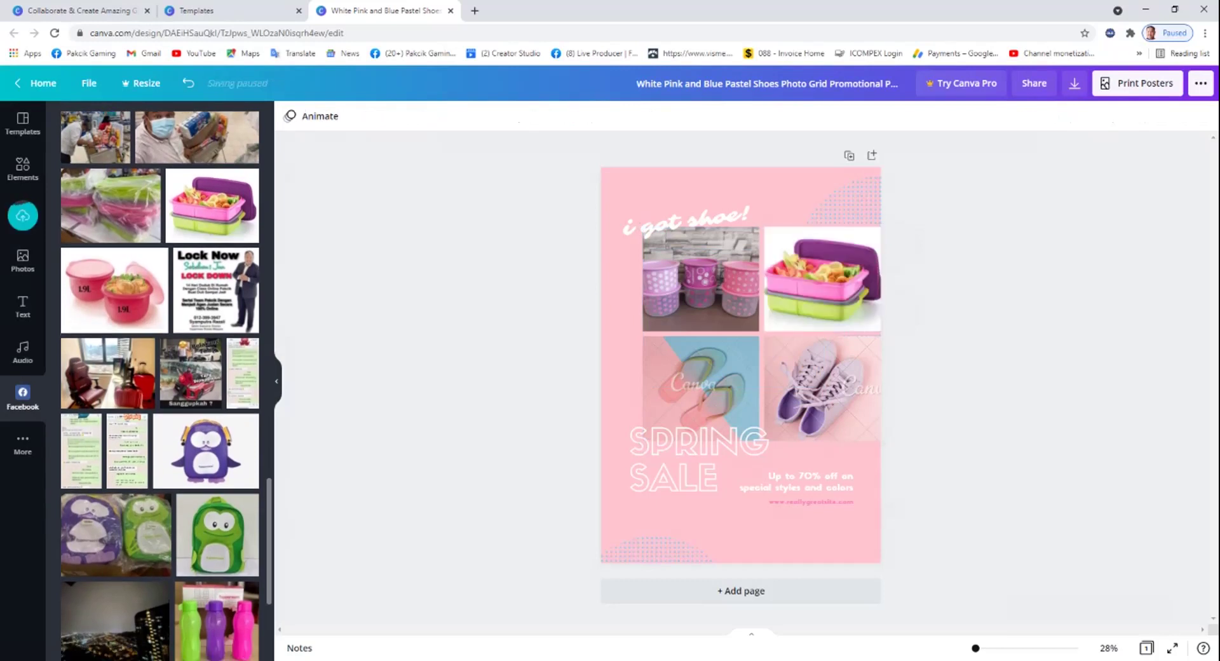
{"action": "scroll", "coordinate": [159, 381], "scroll_direction": "down", "scroll_amount": 3}
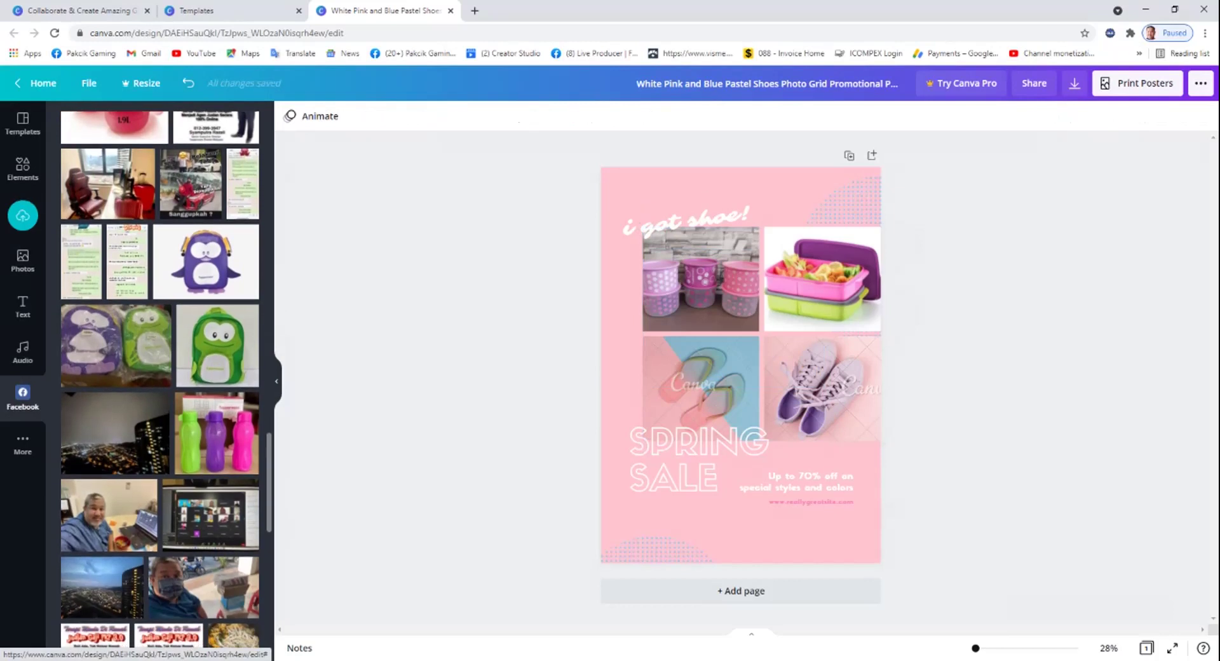
{"action": "left_click_drag", "start_coordinate": [216, 432], "coordinate": [700, 387]}
{"action": "scroll", "coordinate": [159, 382], "scroll_direction": "down", "scroll_amount": 5}
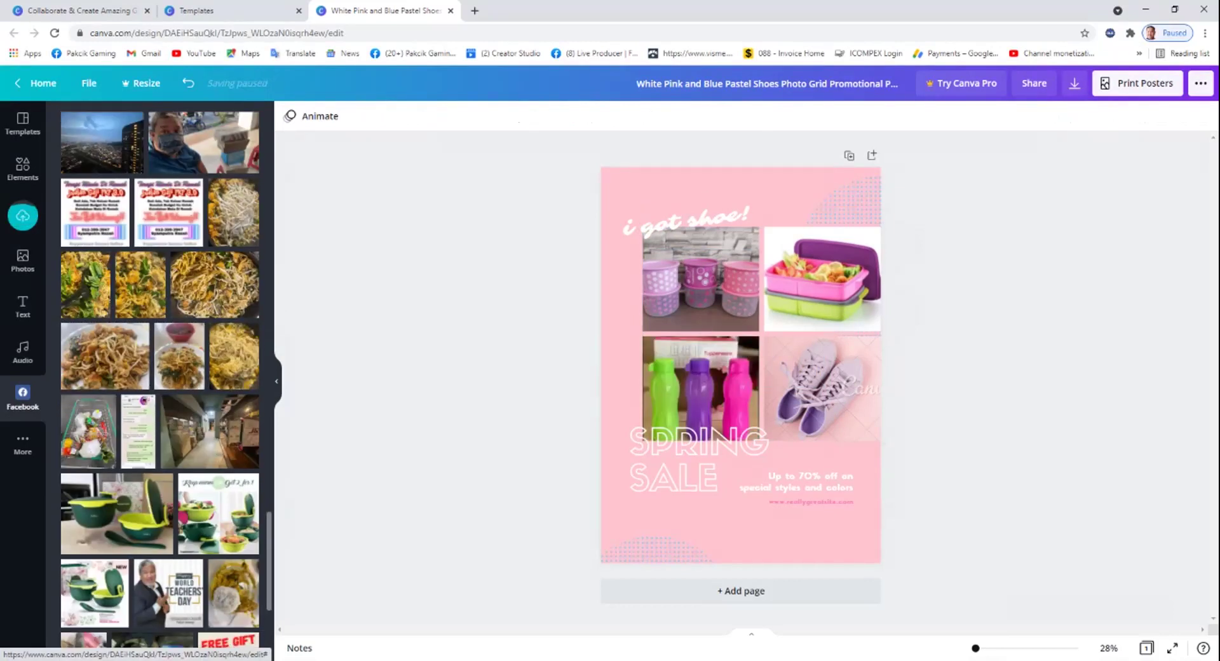
{"action": "scroll", "coordinate": [159, 382], "scroll_direction": "down", "scroll_amount": 3}
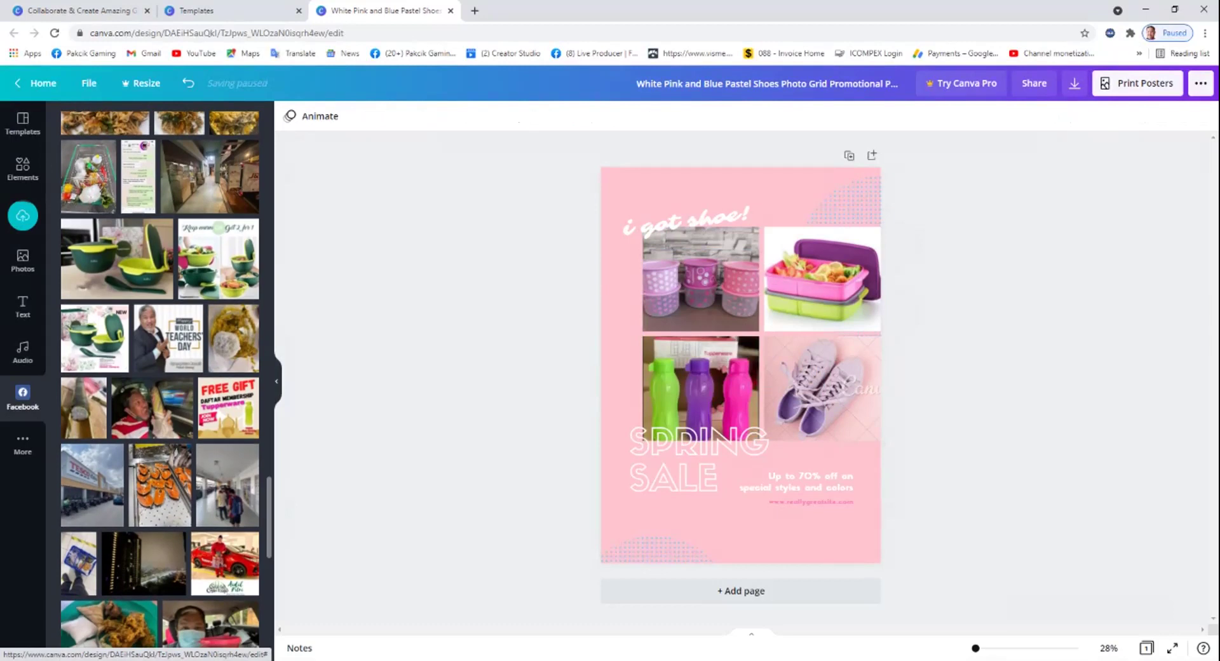
{"action": "left_click_drag", "start_coordinate": [117, 258], "coordinate": [823, 387]}
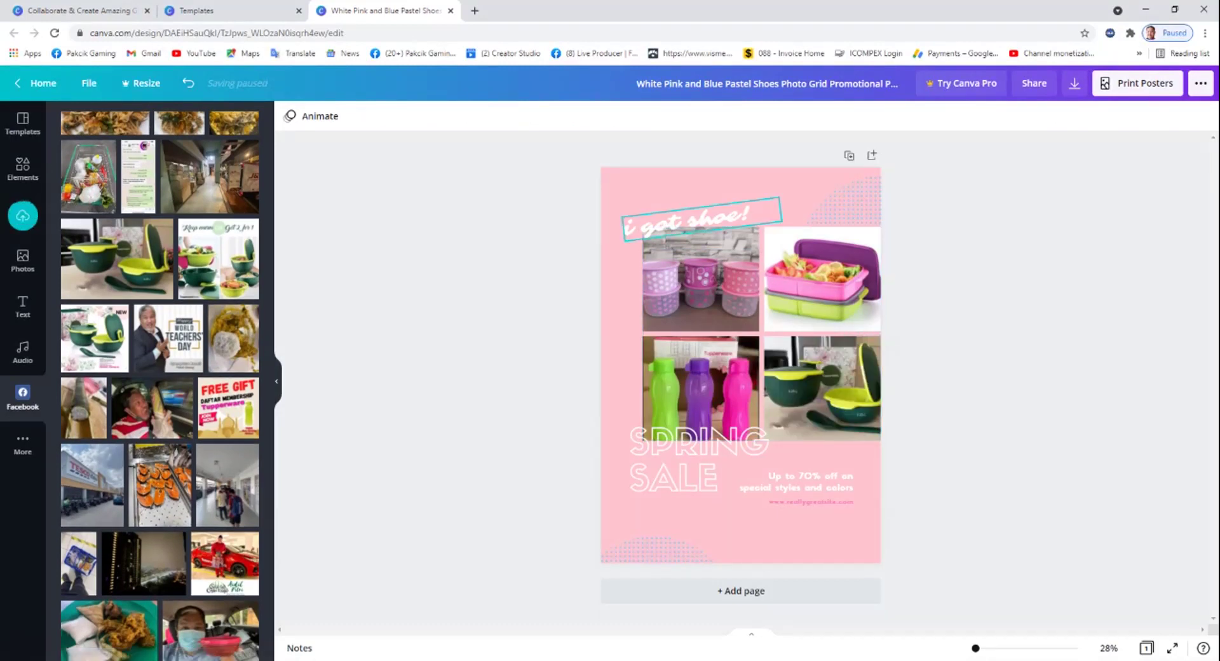
Change the 'i got shoe!' heading to 'Jualan Hujung Bulan' in black.
{"action": "left_click", "coordinate": [699, 219]}
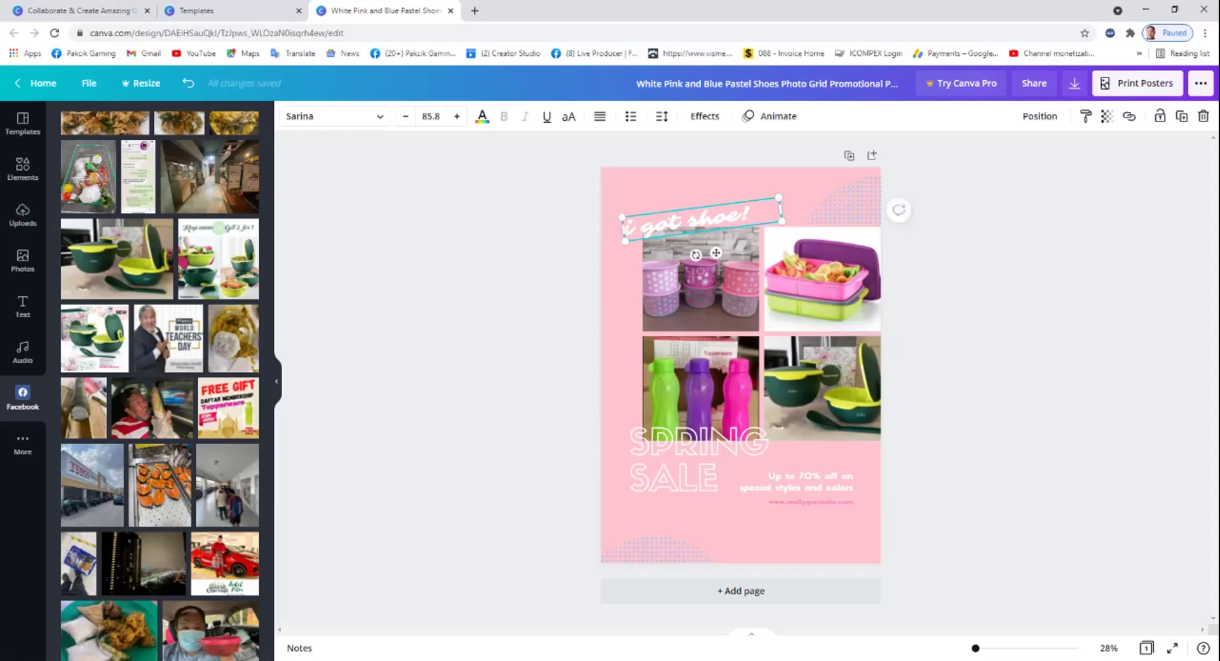
{"action": "left_click", "coordinate": [700, 220]}
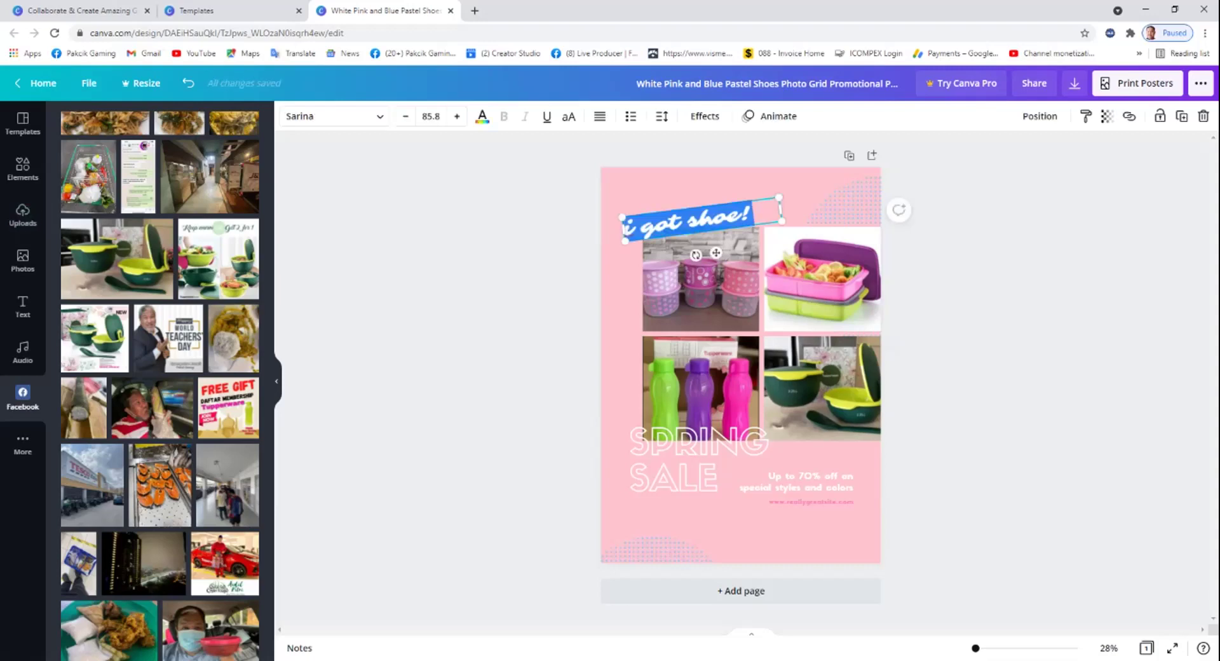
{"action": "type", "text": "Tu"}
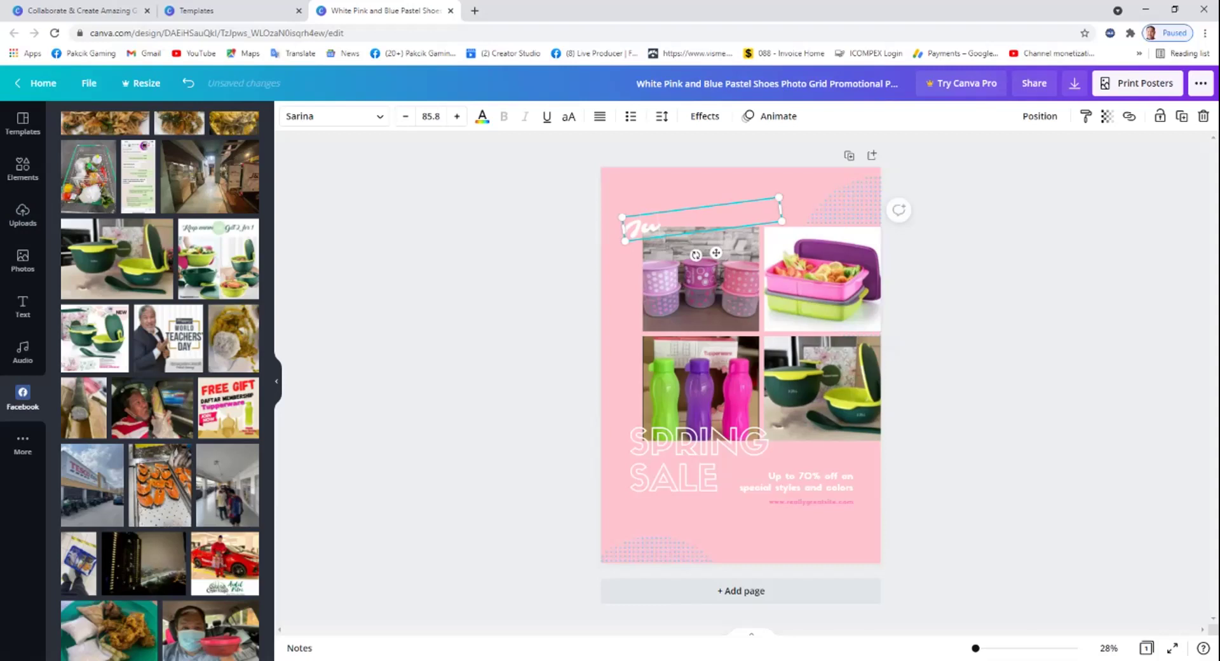
{"action": "type", "text": "alan H"}
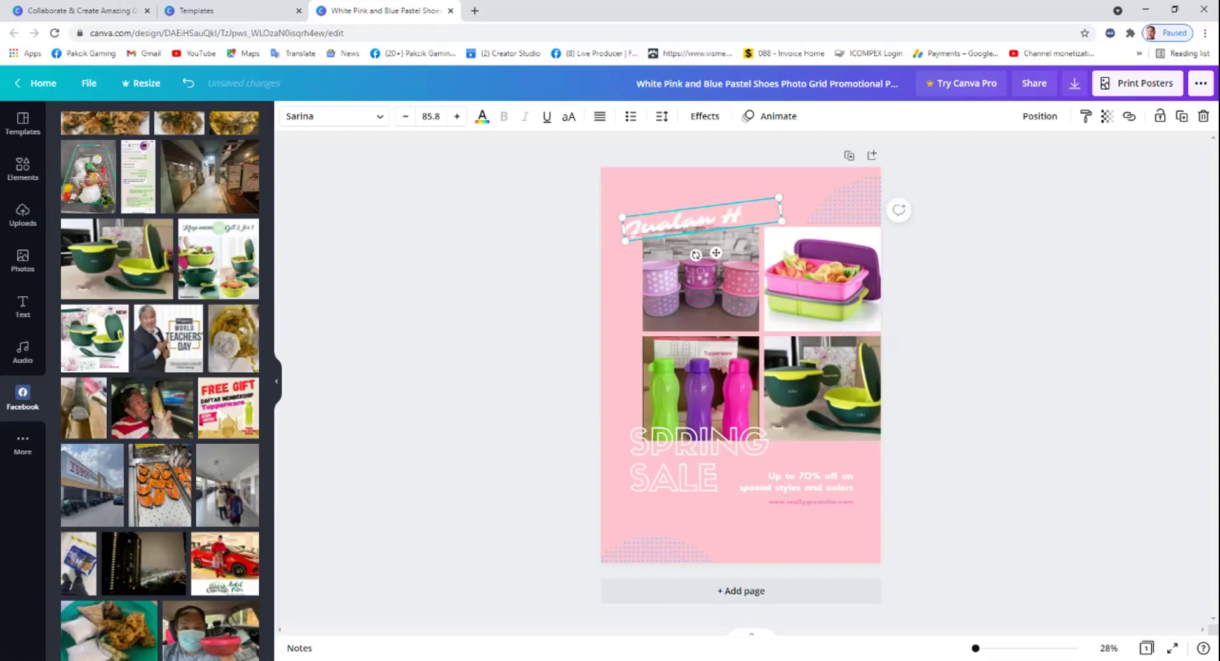
{"action": "type", "text": "ujung Bulan"}
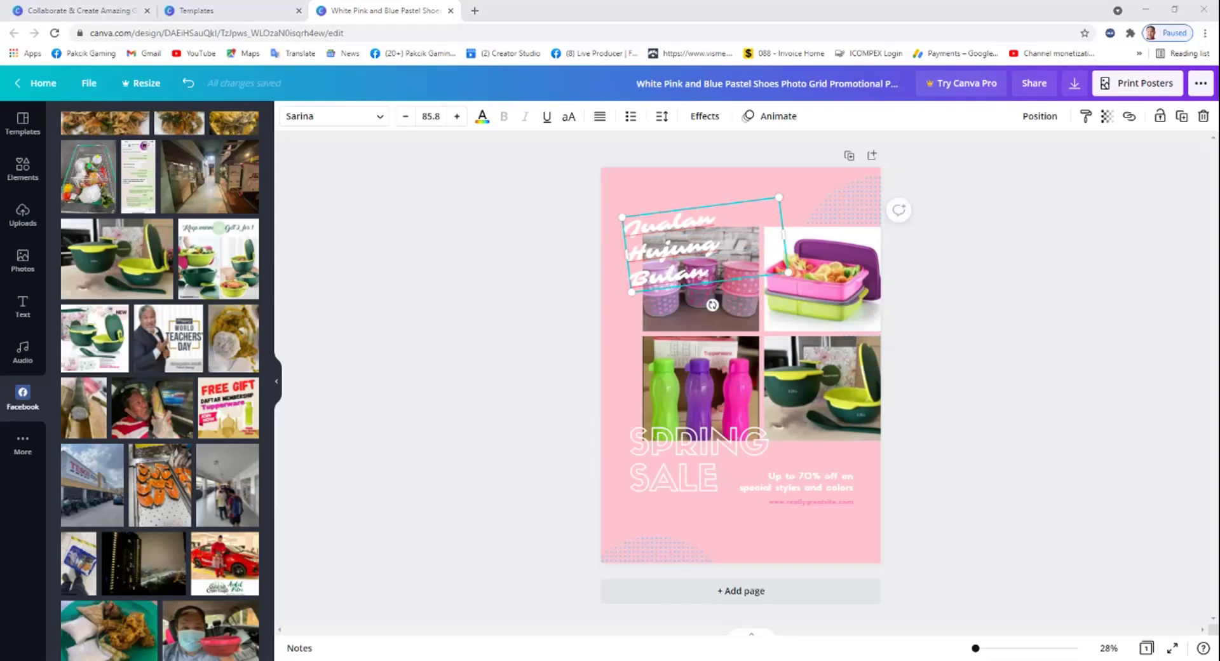
{"action": "double_click", "coordinate": [668, 275]}
{"action": "left_click", "coordinate": [482, 116]}
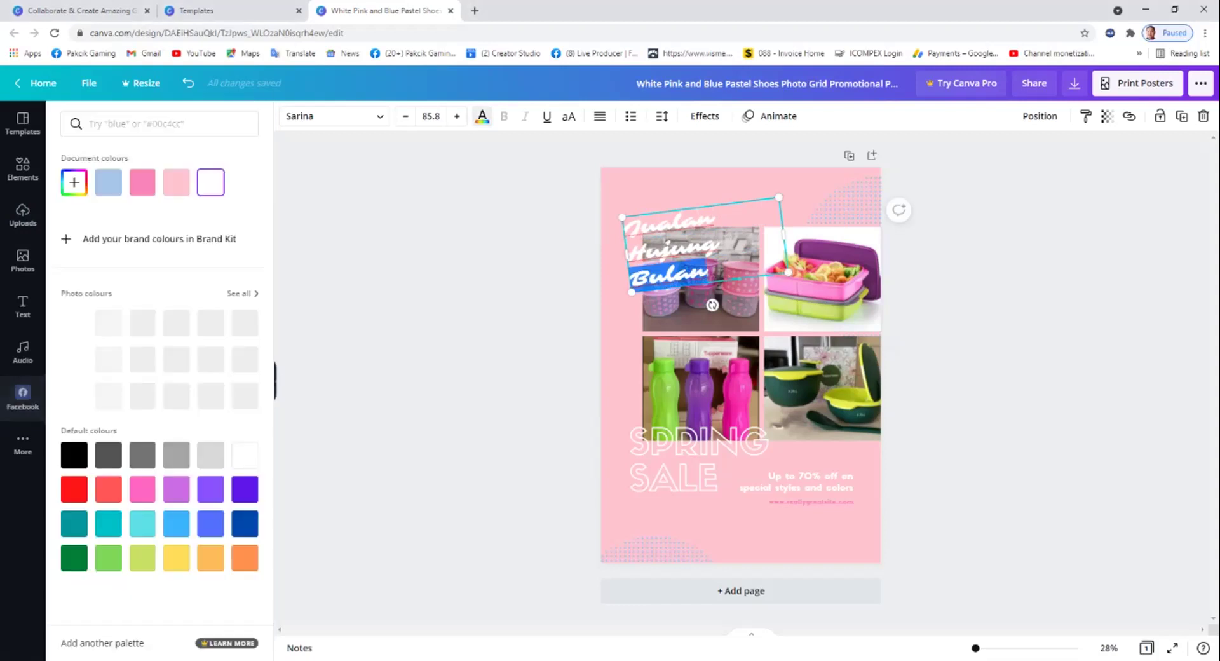
{"action": "left_click", "coordinate": [74, 317]}
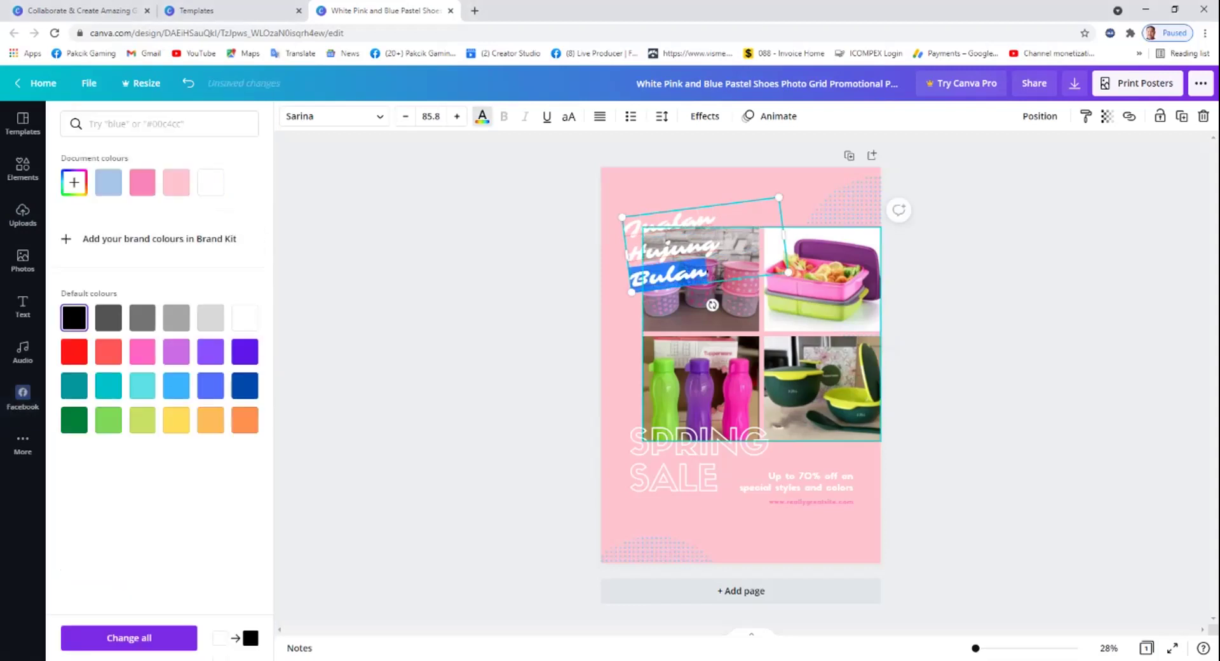
Move the heading to the top-left corner and retype SPRING SALE as PAKCIK SALES.
{"action": "key", "text": "ctrl+a"}
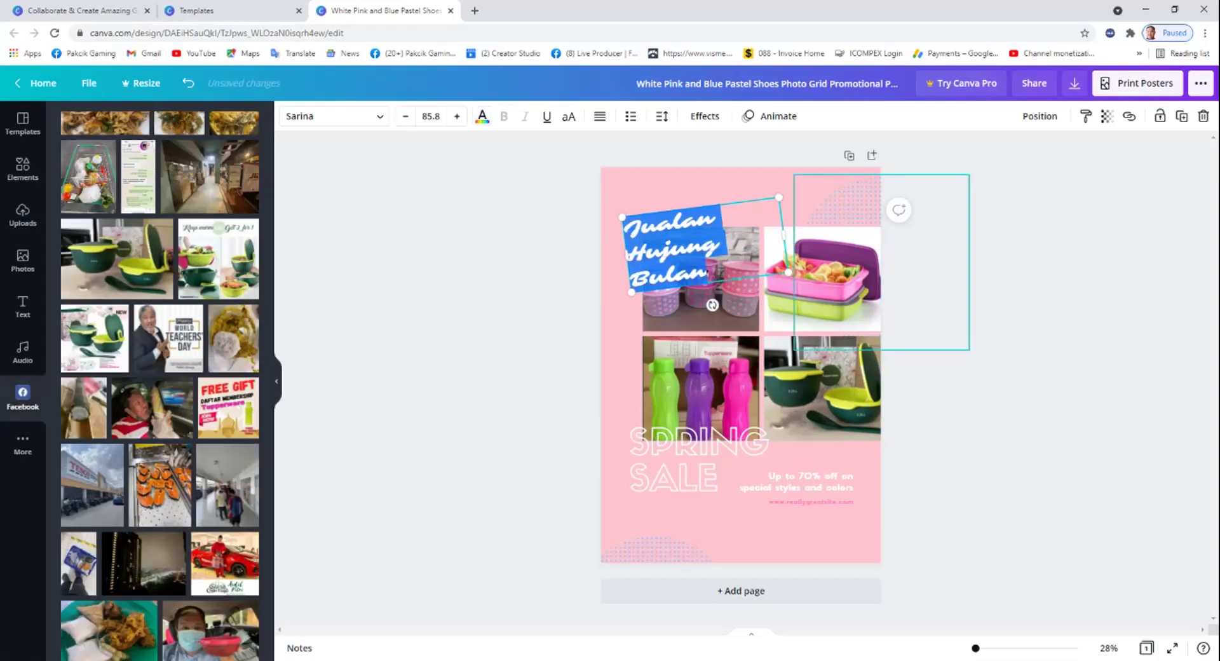
{"action": "left_click", "coordinate": [834, 202]}
{"action": "left_click_drag", "start_coordinate": [693, 245], "coordinate": [679, 209]}
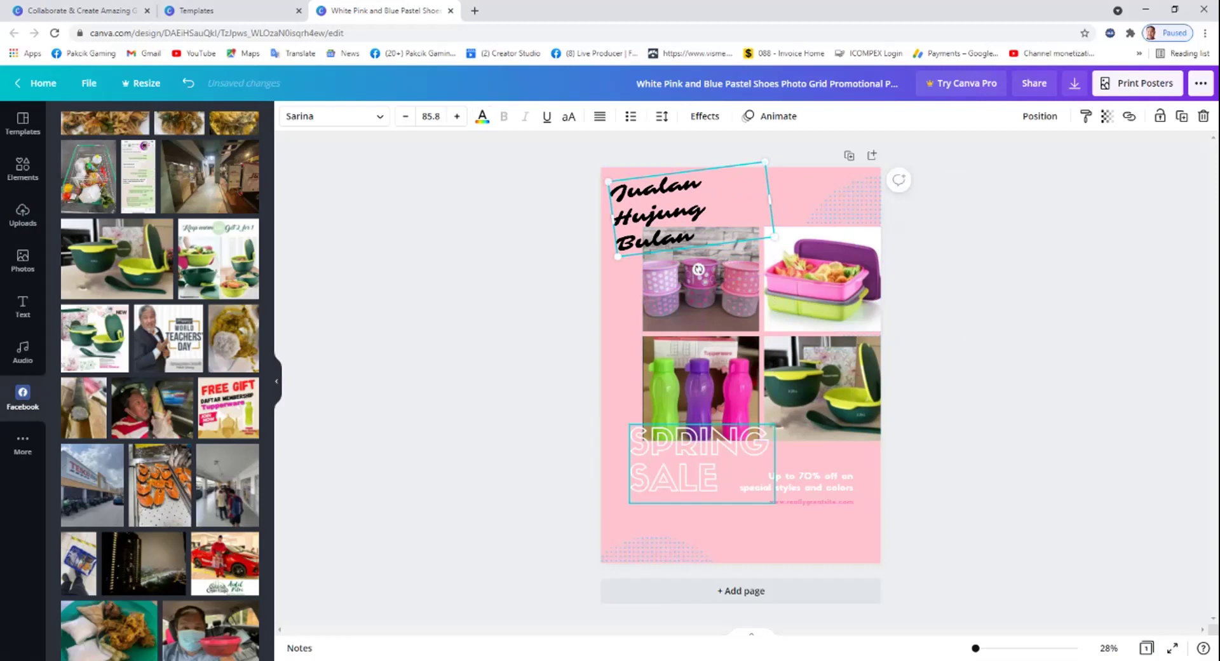
{"action": "double_click", "coordinate": [699, 458]}
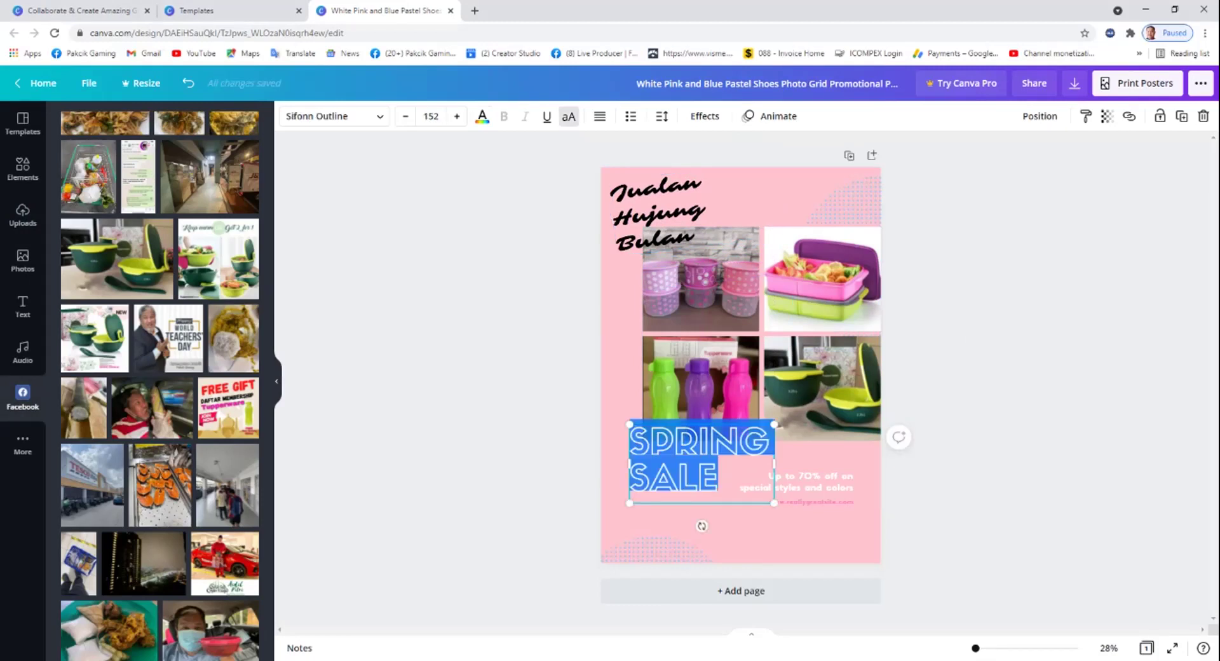
{"action": "type", "text": "PAKCIK"}
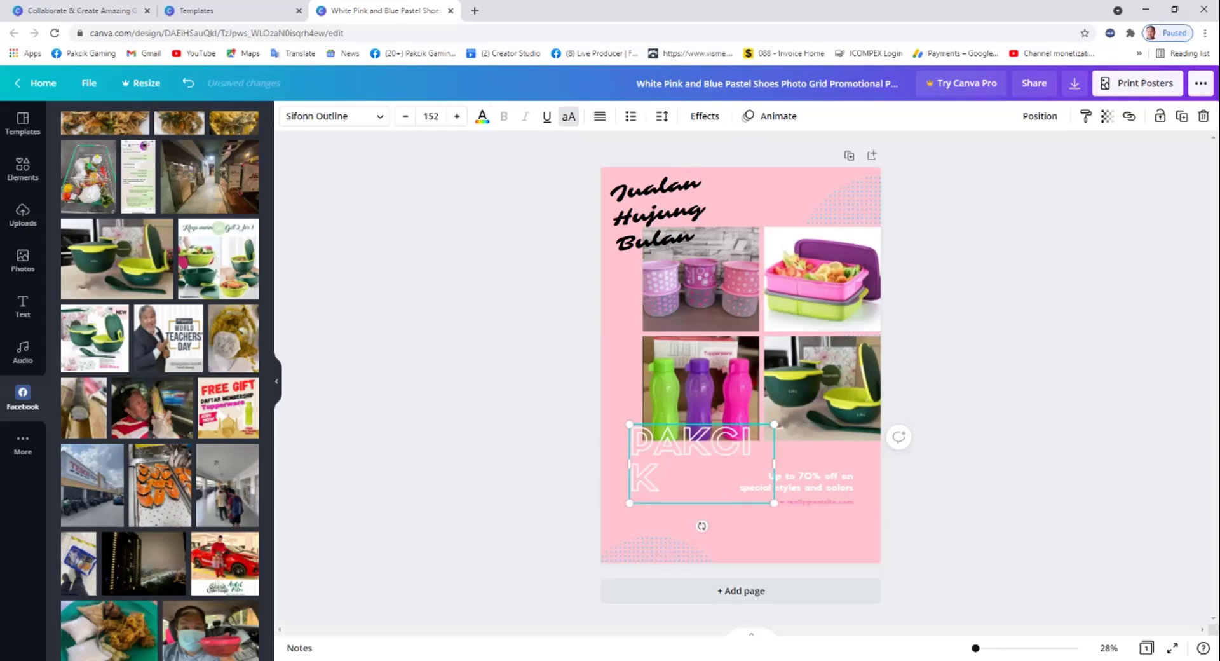
{"action": "type", "text": " SALES"}
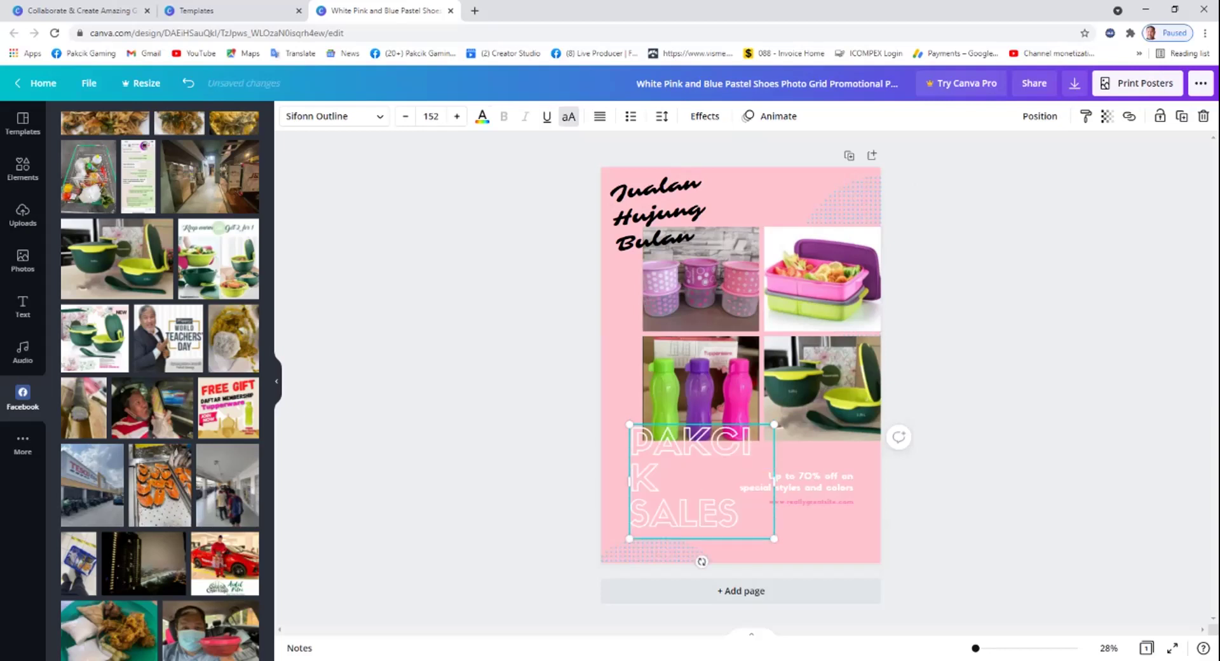
Widen the PAKCIK SALES title and replace the offer text with 'Siapa cepat dia dapat'.
{"action": "left_click_drag", "start_coordinate": [774, 480], "coordinate": [806, 481]}
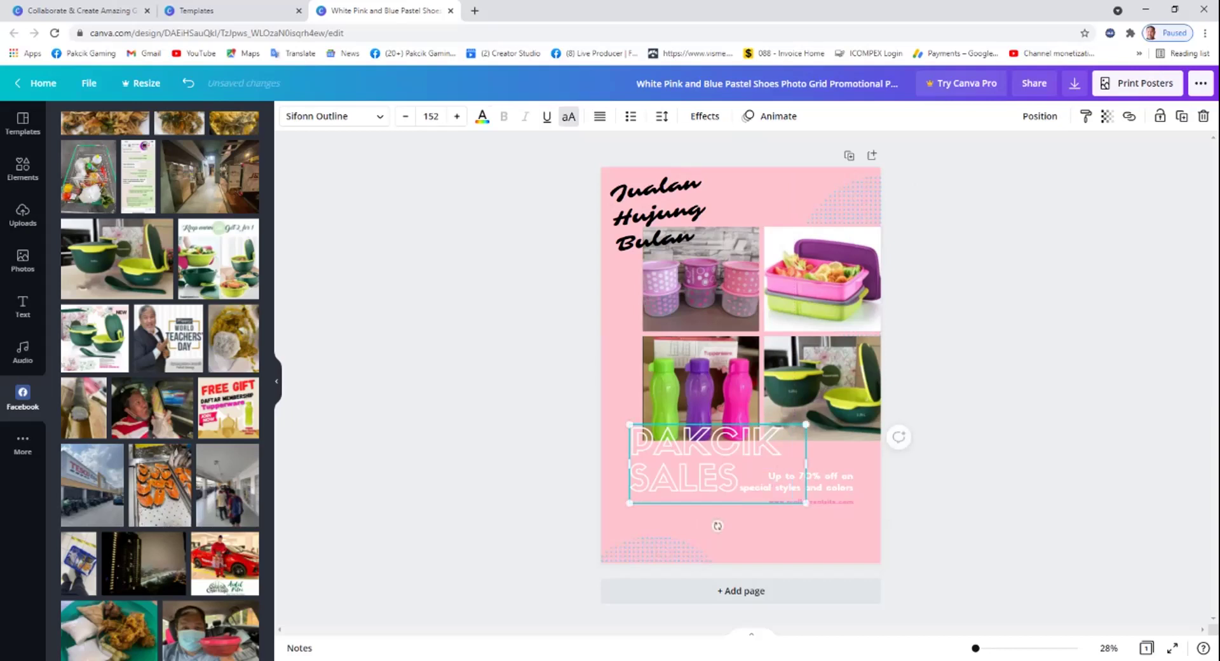
{"action": "left_click", "coordinate": [797, 482]}
{"action": "left_click", "coordinate": [796, 481]}
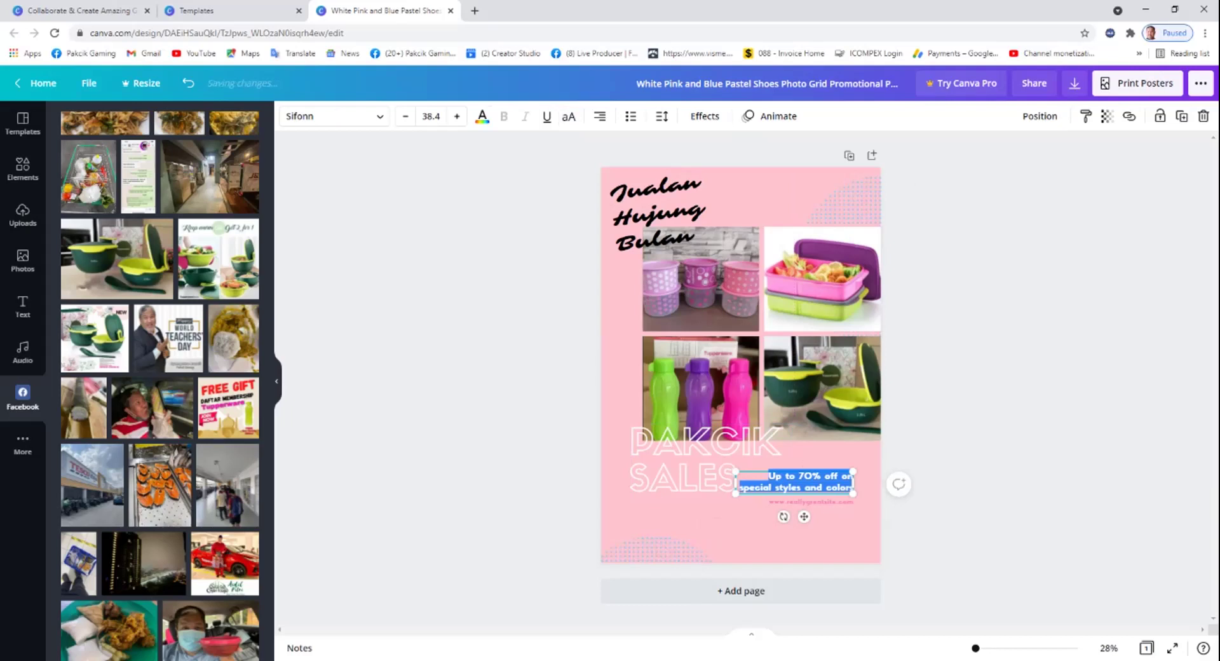
{"action": "type", "text": "Jua"}
{"action": "key", "text": "BackSpace"}
{"action": "key", "text": "BackSpace"}
{"action": "key", "text": "BackSpace"}
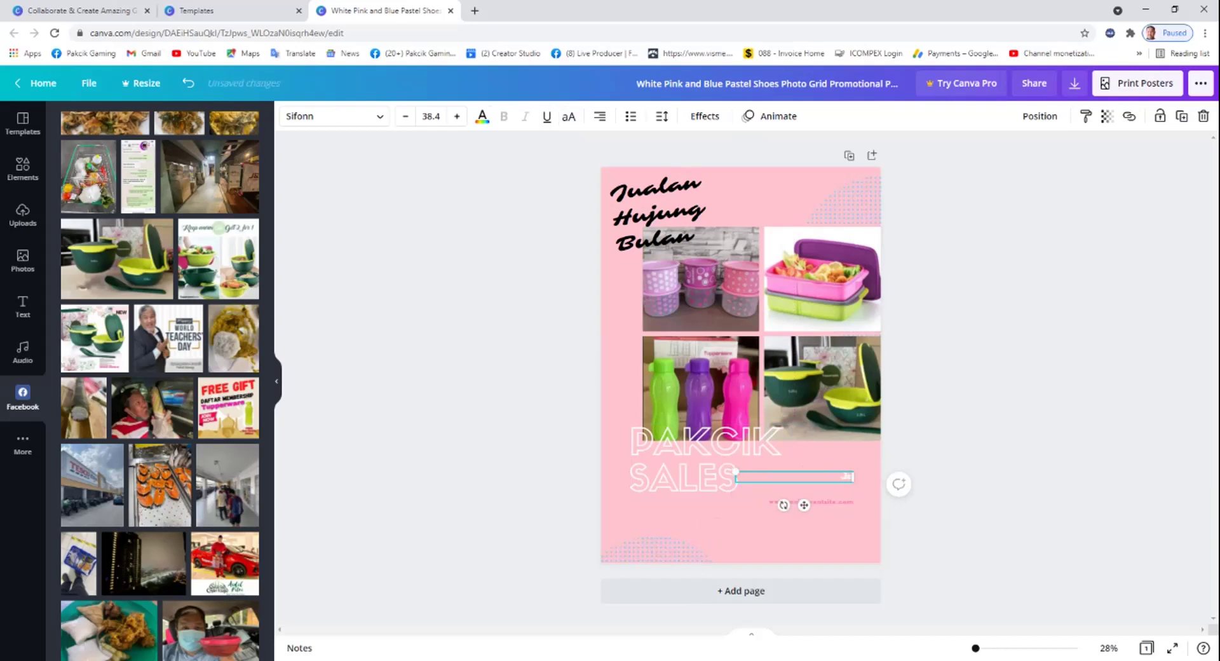
{"action": "type", "text": "Siapa cepat dia dapat"}
Replace the website line with 'Sementara Stok' and lower the tagline slightly.
{"action": "left_click", "coordinate": [811, 502]}
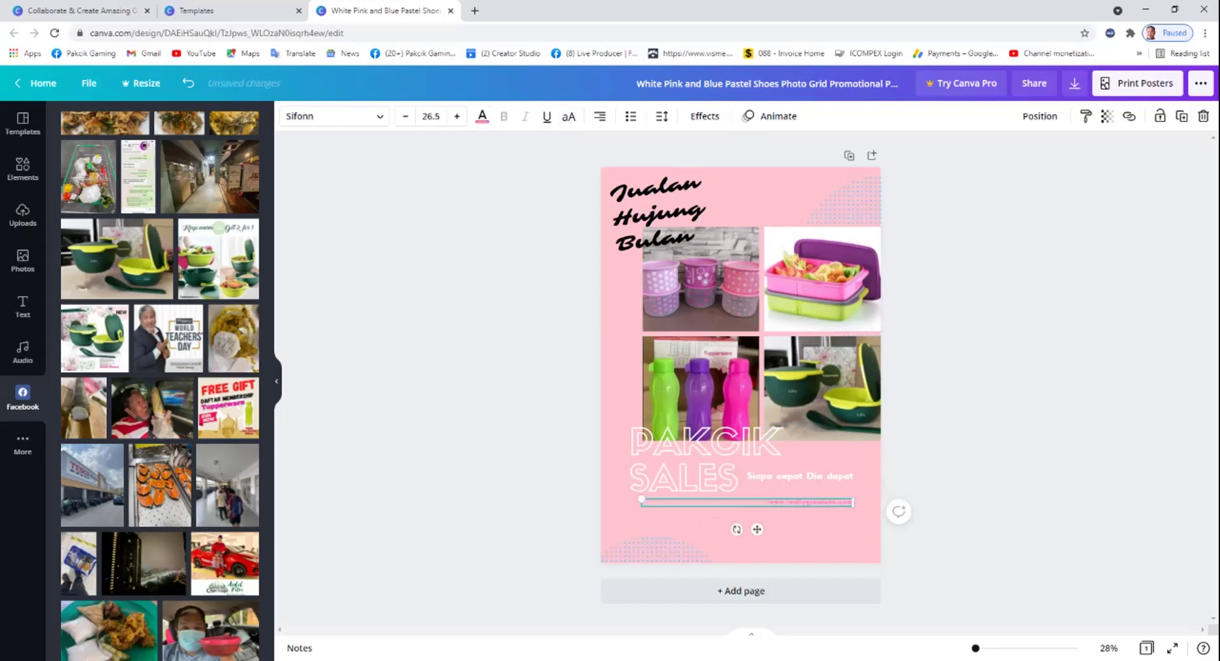
{"action": "key", "text": "Return"}
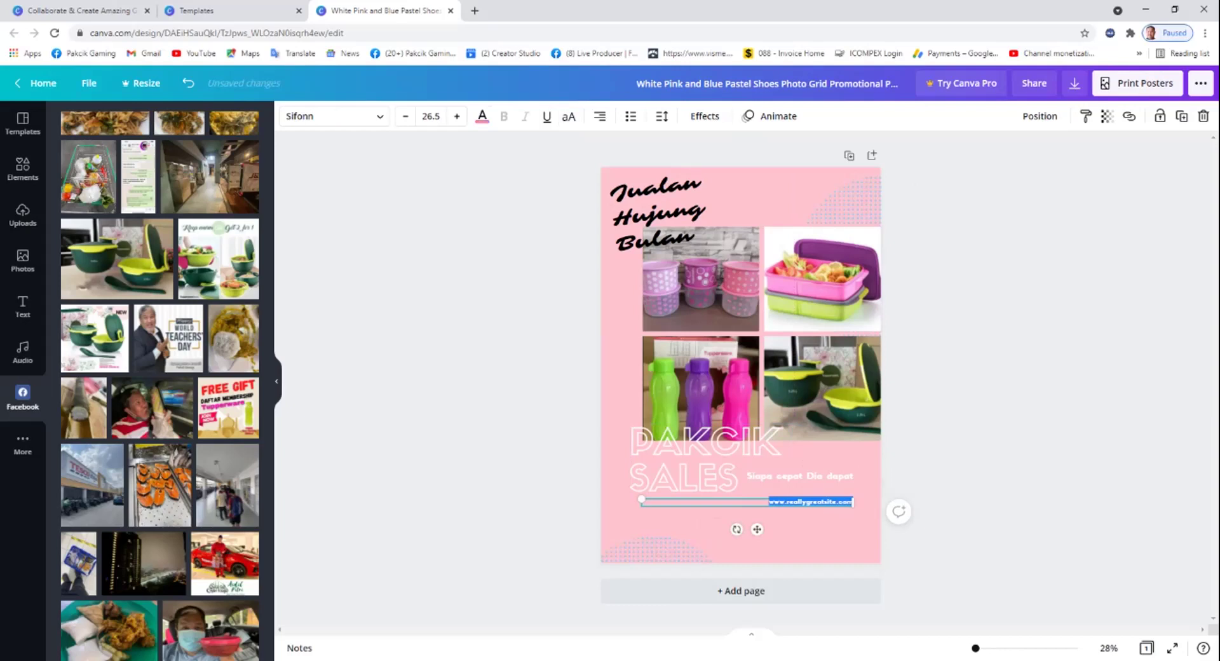
{"action": "key", "text": "BackSpace"}
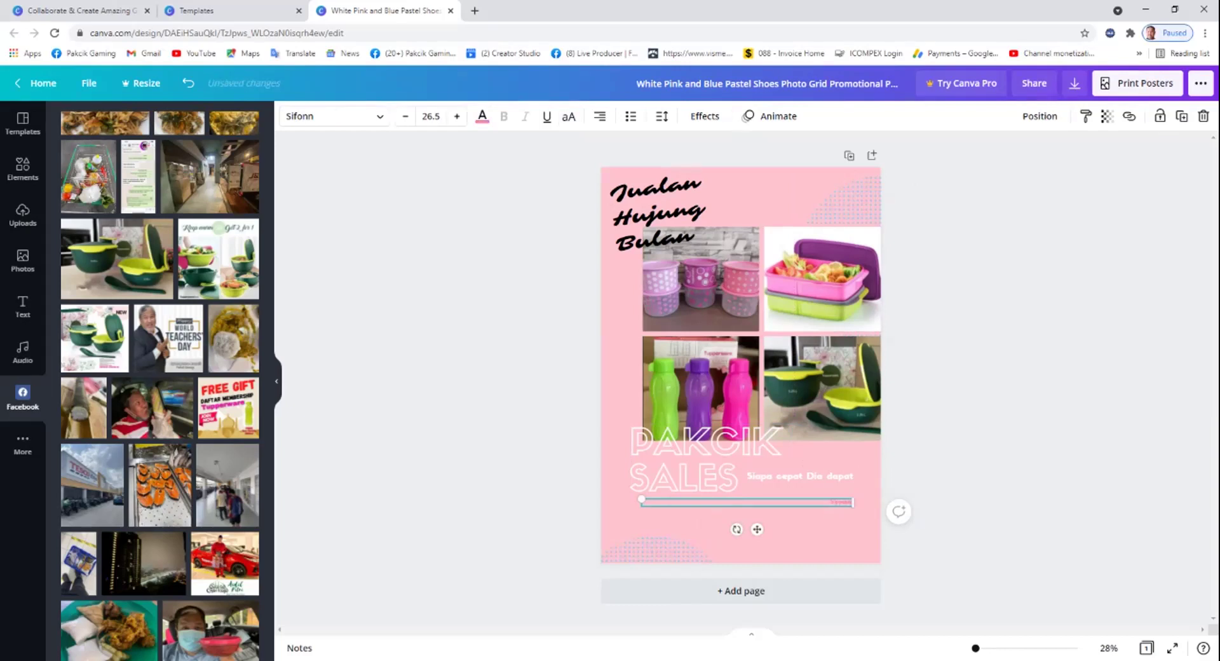
{"action": "type", "text": "Sementara Stok"}
{"action": "left_click_drag", "start_coordinate": [800, 476], "coordinate": [807, 517]}
{"action": "left_click", "coordinate": [759, 503]}
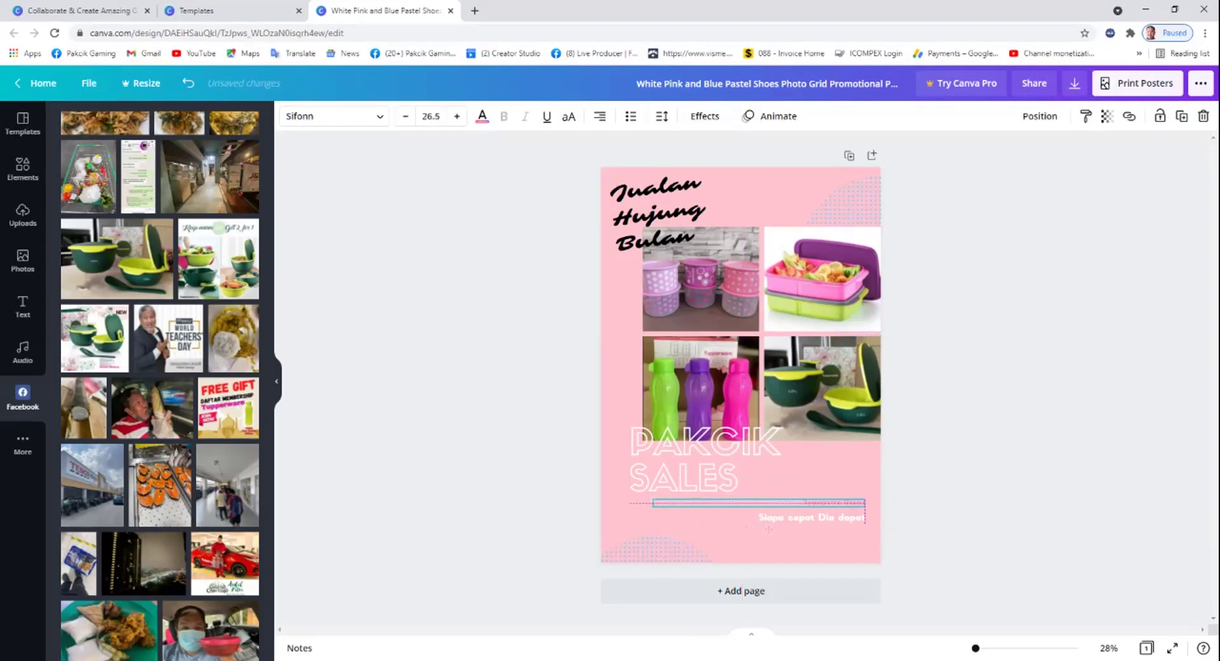
{"action": "left_click", "coordinate": [898, 515]}
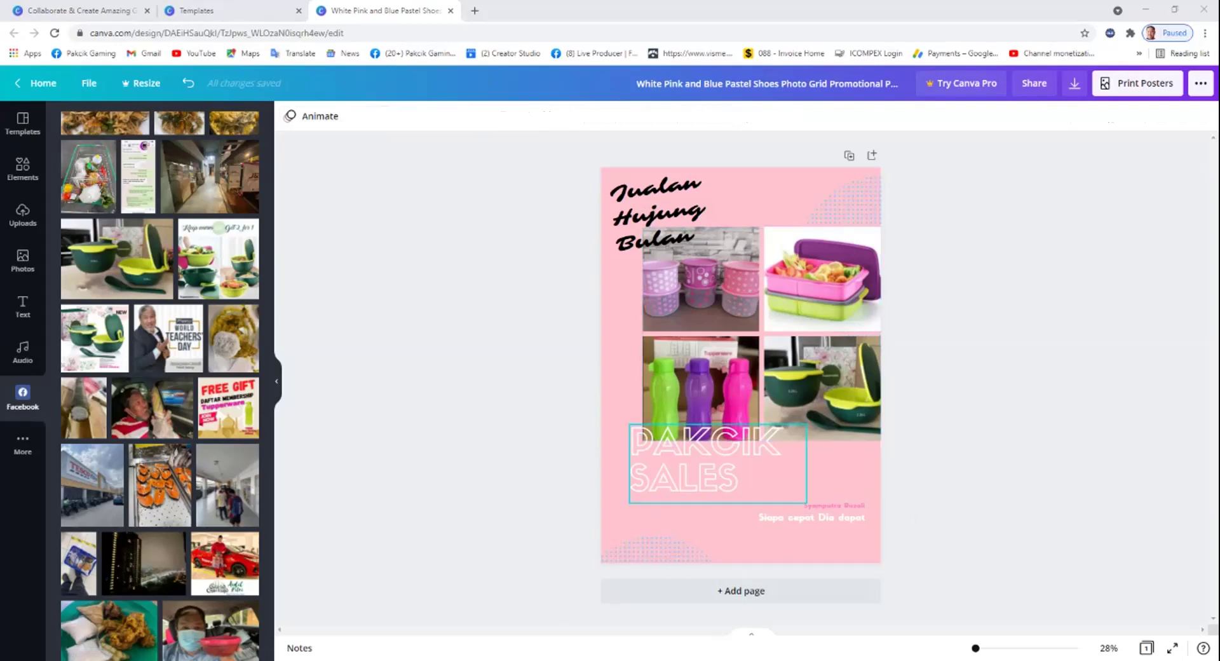
Colour the whole PAKCIK SALES headline red and nudge it down above the tagline.
{"action": "left_click", "coordinate": [683, 477]}
{"action": "double_click", "coordinate": [683, 476]}
{"action": "left_click_drag", "start_coordinate": [739, 477], "coordinate": [631, 439]}
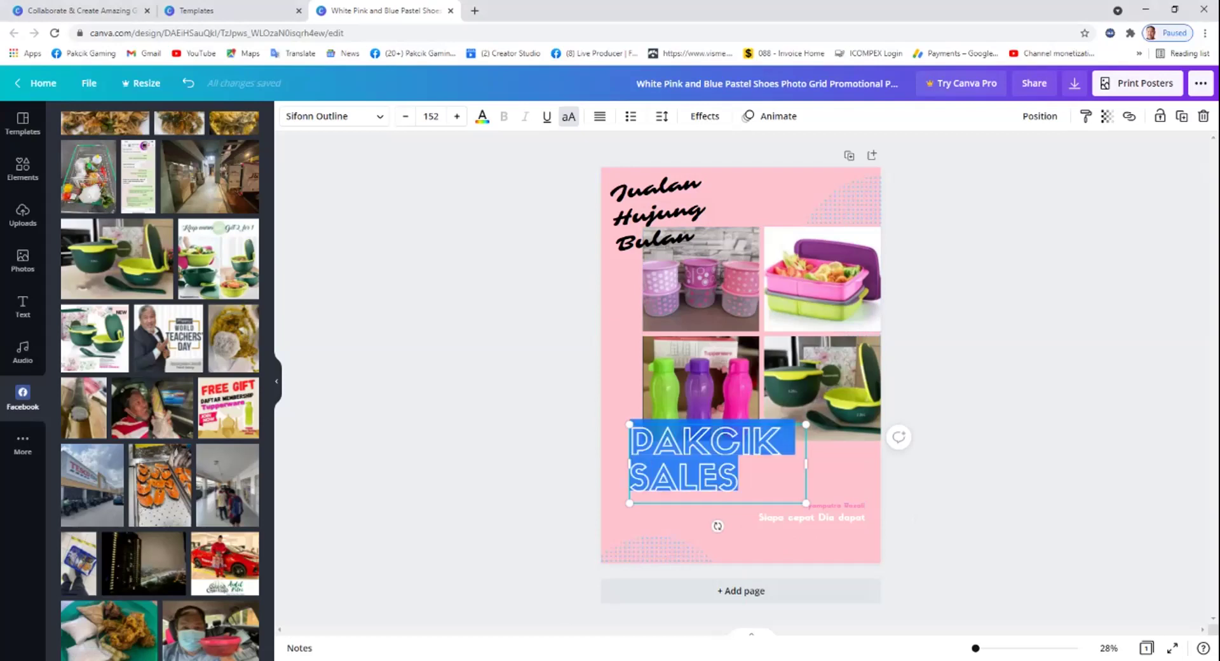
{"action": "left_click", "coordinate": [483, 116]}
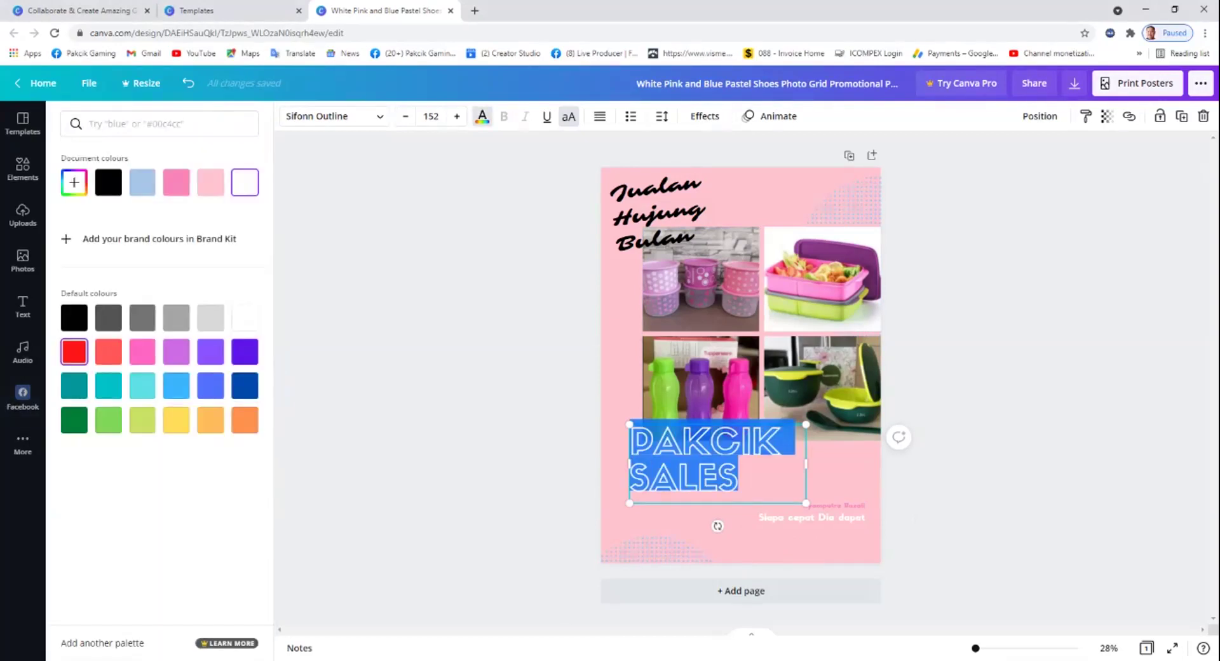
{"action": "left_click", "coordinate": [74, 351]}
{"action": "left_click", "coordinate": [838, 473]}
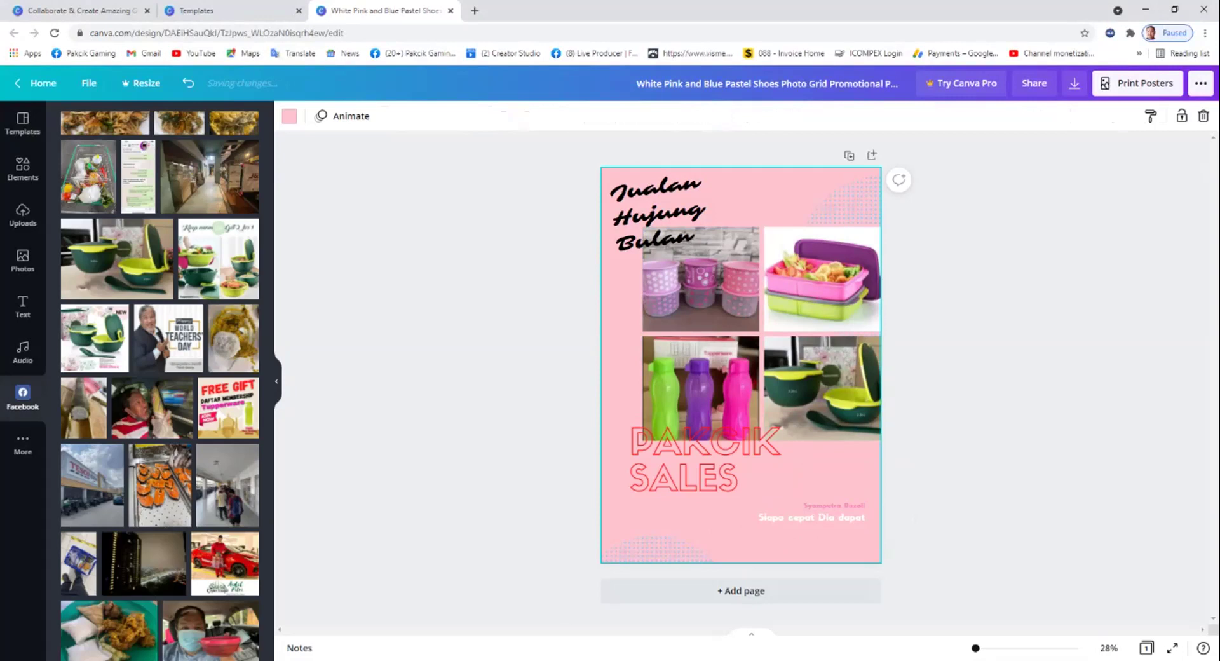
{"action": "left_click", "coordinate": [700, 477]}
{"action": "left_click_drag", "start_coordinate": [699, 477], "coordinate": [696, 497]}
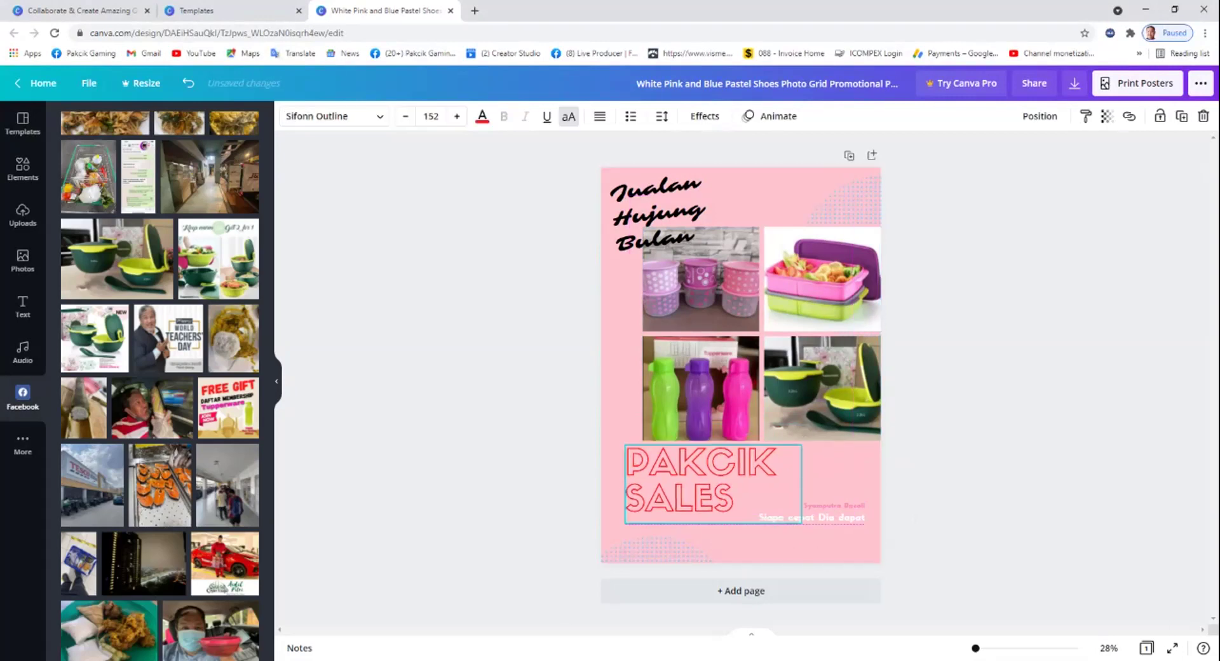
{"action": "left_click", "coordinate": [899, 458]}
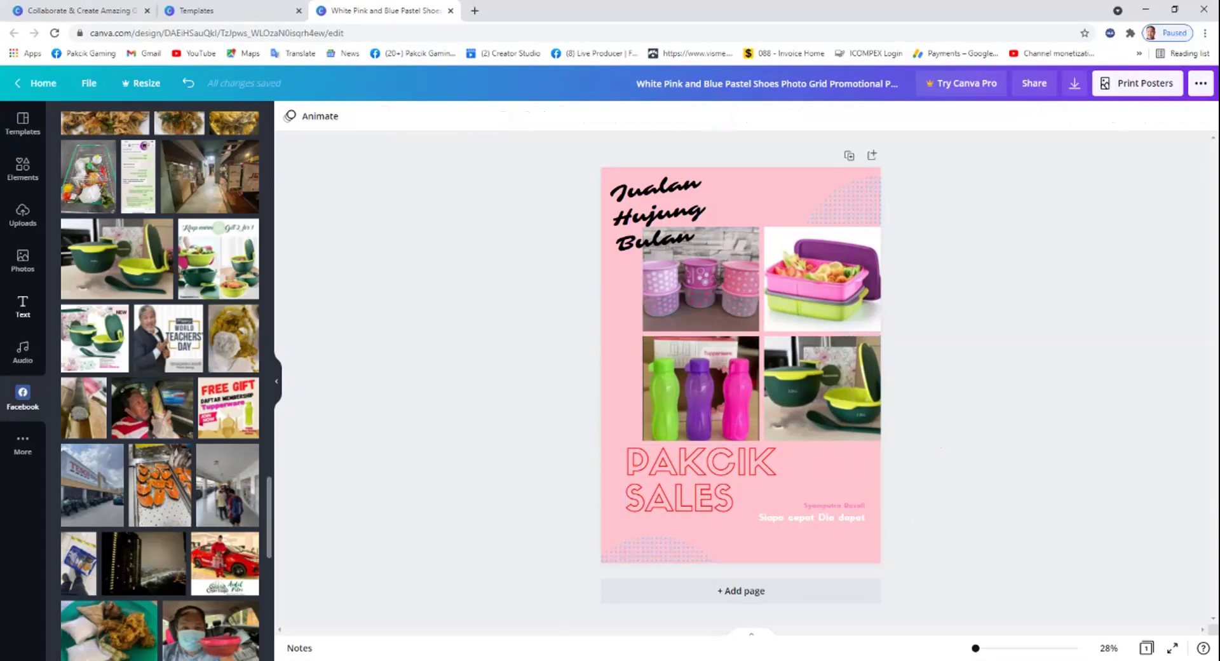
Add a Title/HEADING text combination and enter the contact phone number.
{"action": "left_click", "coordinate": [22, 306]}
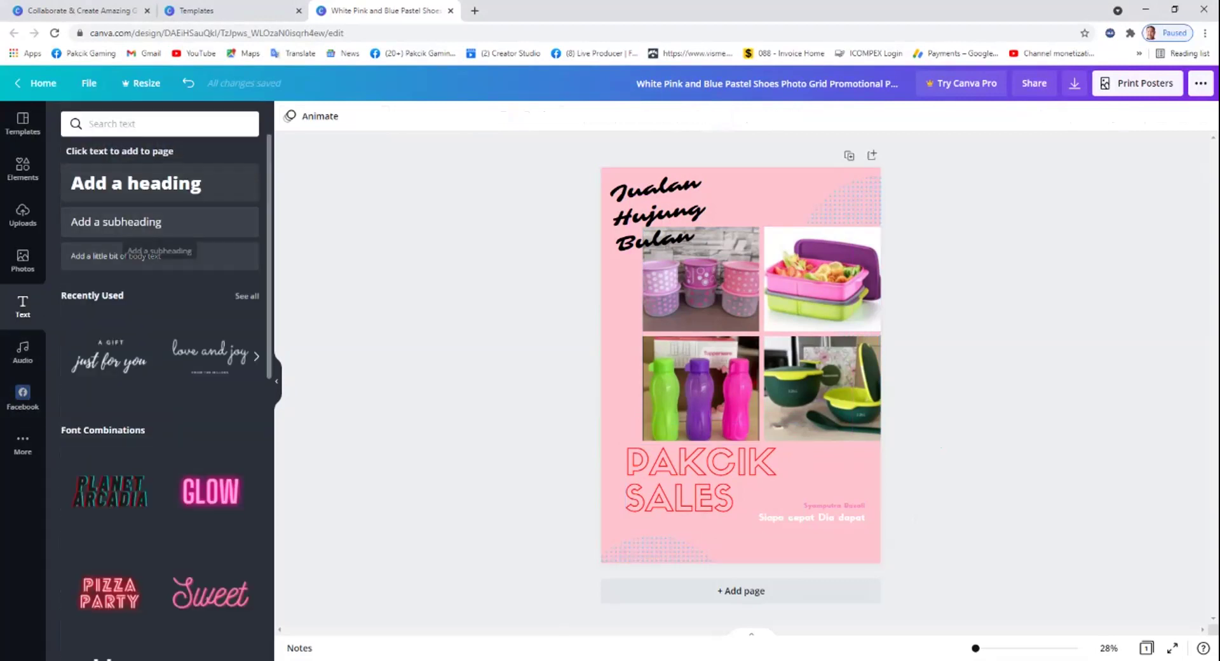
{"action": "scroll", "coordinate": [159, 382], "scroll_direction": "down", "scroll_amount": 5}
{"action": "scroll", "coordinate": [109, 476], "scroll_direction": "down", "scroll_amount": 3}
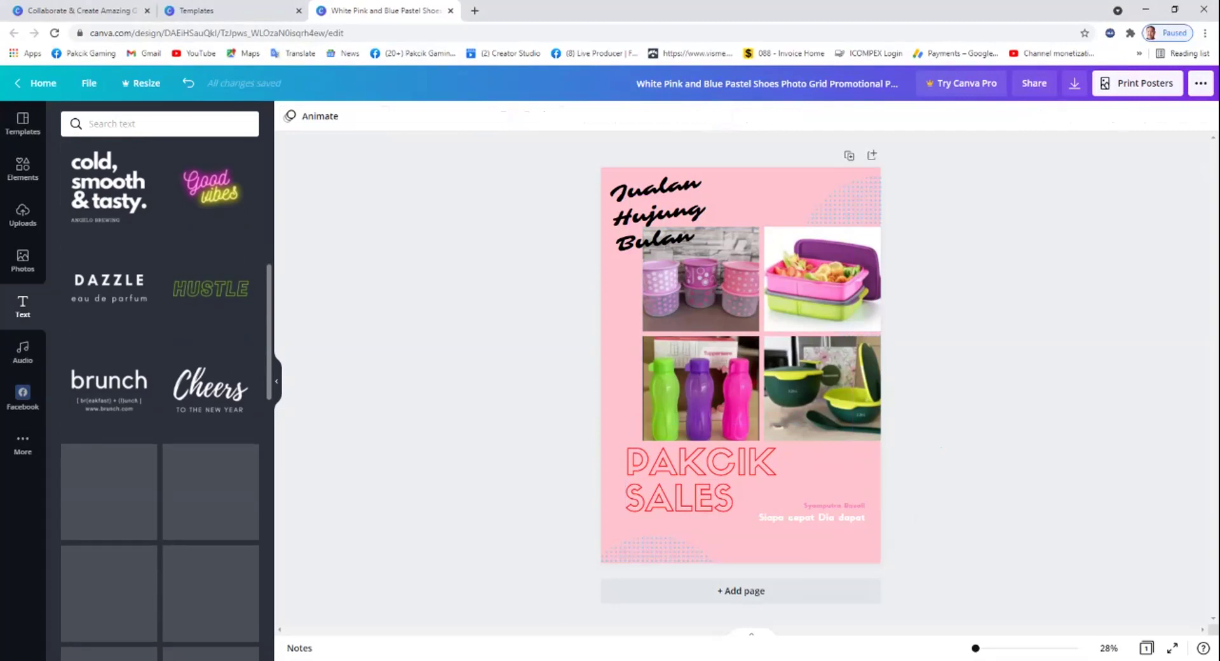
{"action": "scroll", "coordinate": [109, 477], "scroll_direction": "down", "scroll_amount": 3}
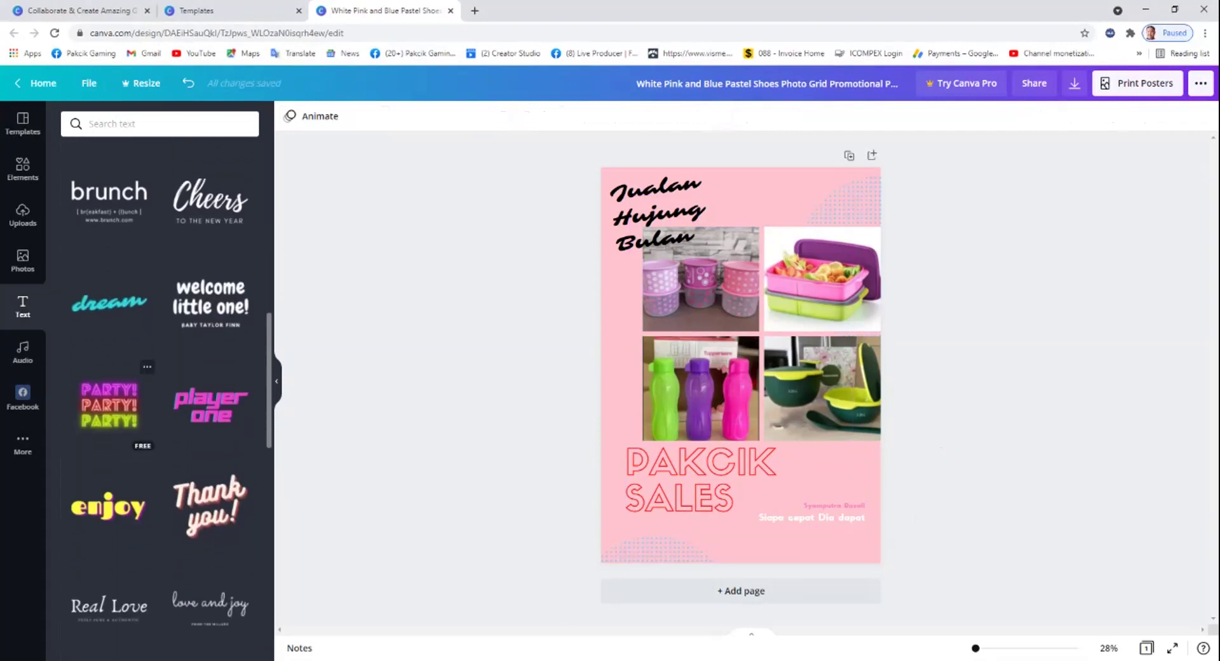
{"action": "scroll", "coordinate": [159, 381], "scroll_direction": "down", "scroll_amount": 5}
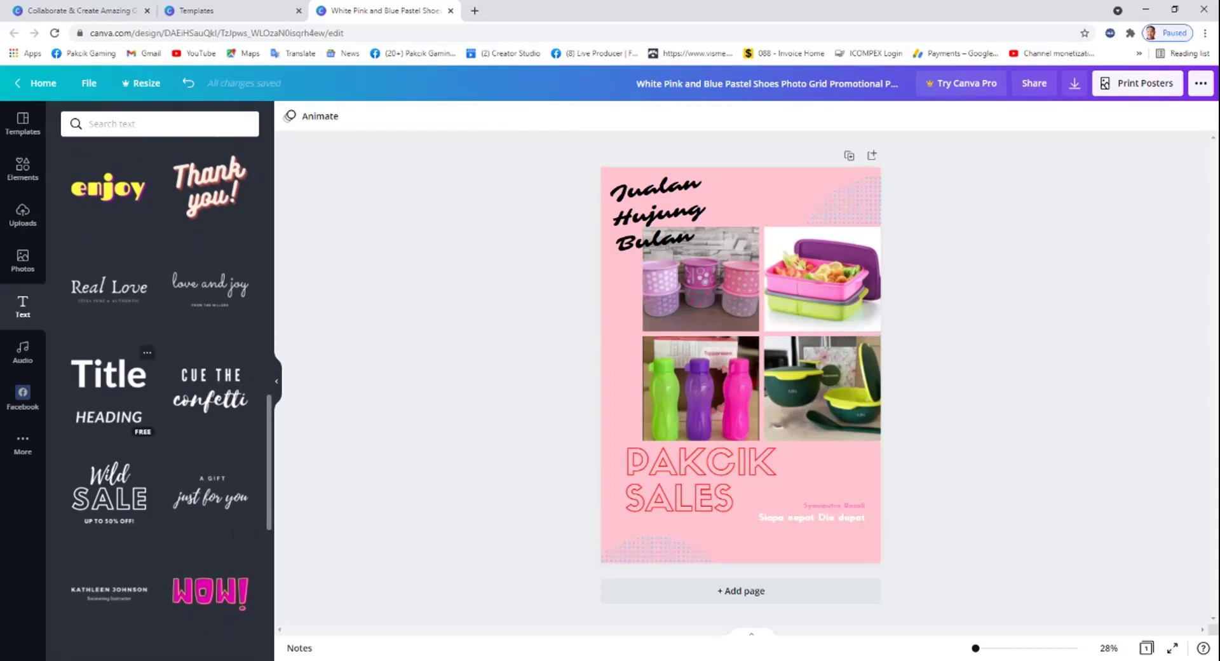
{"action": "left_click", "coordinate": [109, 388]}
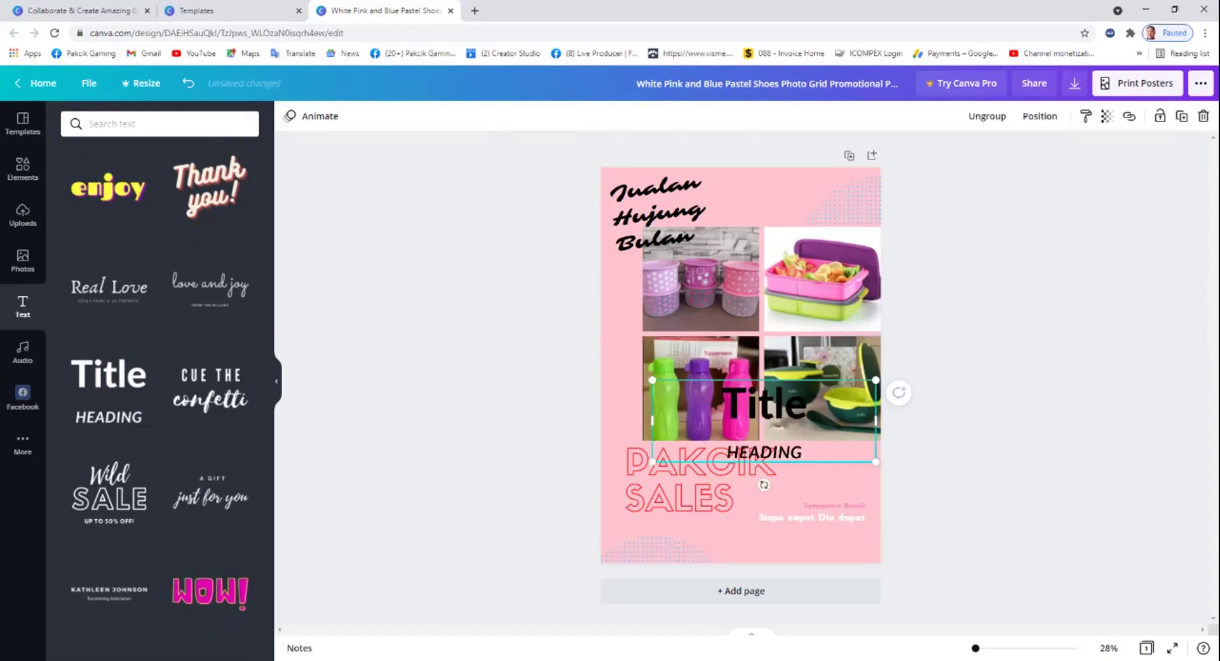
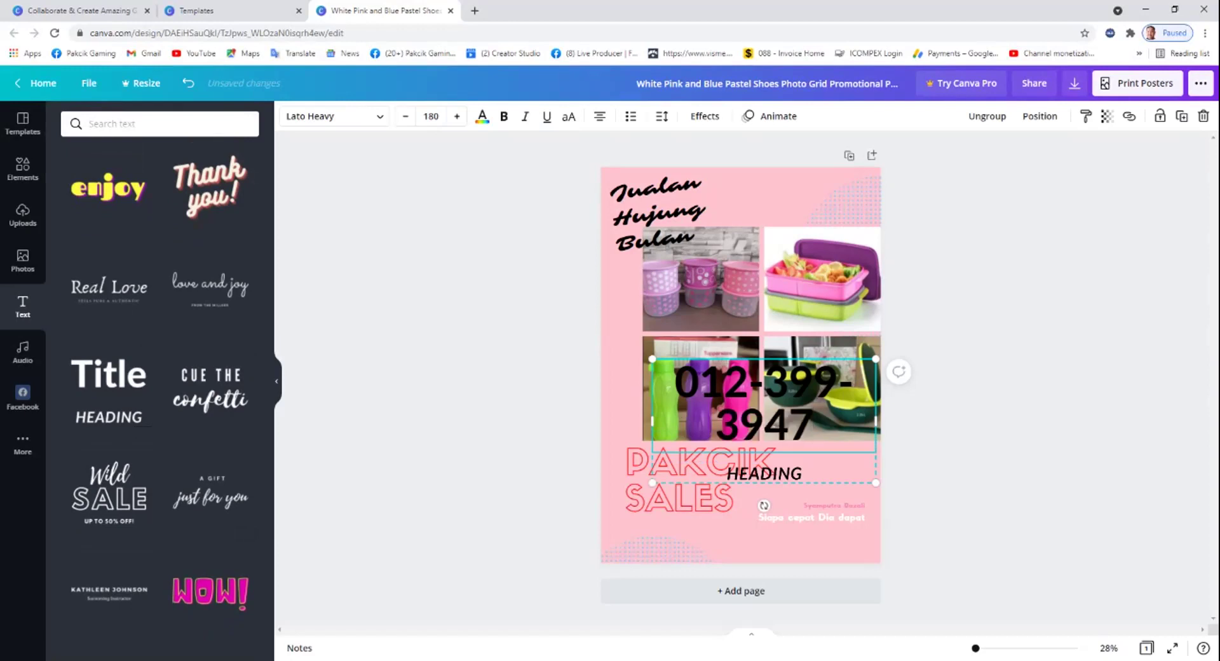
Delete the HEADING line, fit the number on one line and place it bottom-right.
{"action": "left_click_drag", "start_coordinate": [765, 474], "coordinate": [734, 480]}
{"action": "double_click", "coordinate": [733, 479]}
{"action": "key", "text": "BackSpace"}
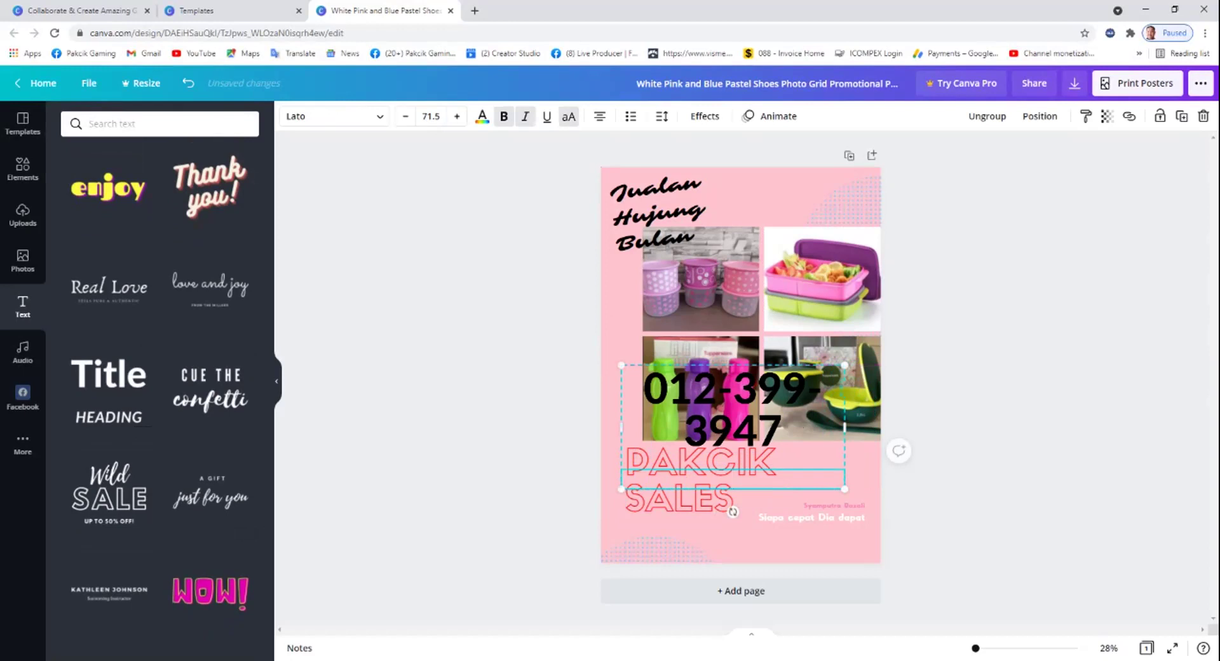
{"action": "left_click_drag", "start_coordinate": [844, 427], "coordinate": [916, 427]}
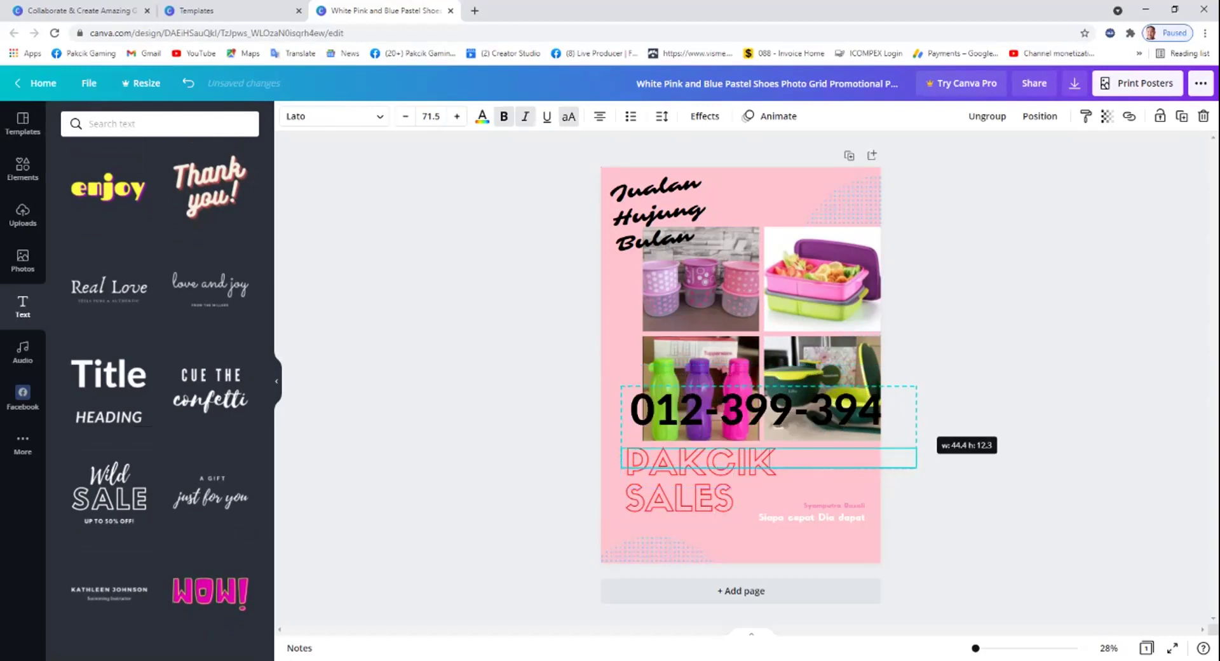
{"action": "left_click_drag", "start_coordinate": [916, 468], "coordinate": [851, 440]}
{"action": "left_click_drag", "start_coordinate": [730, 403], "coordinate": [800, 542]}
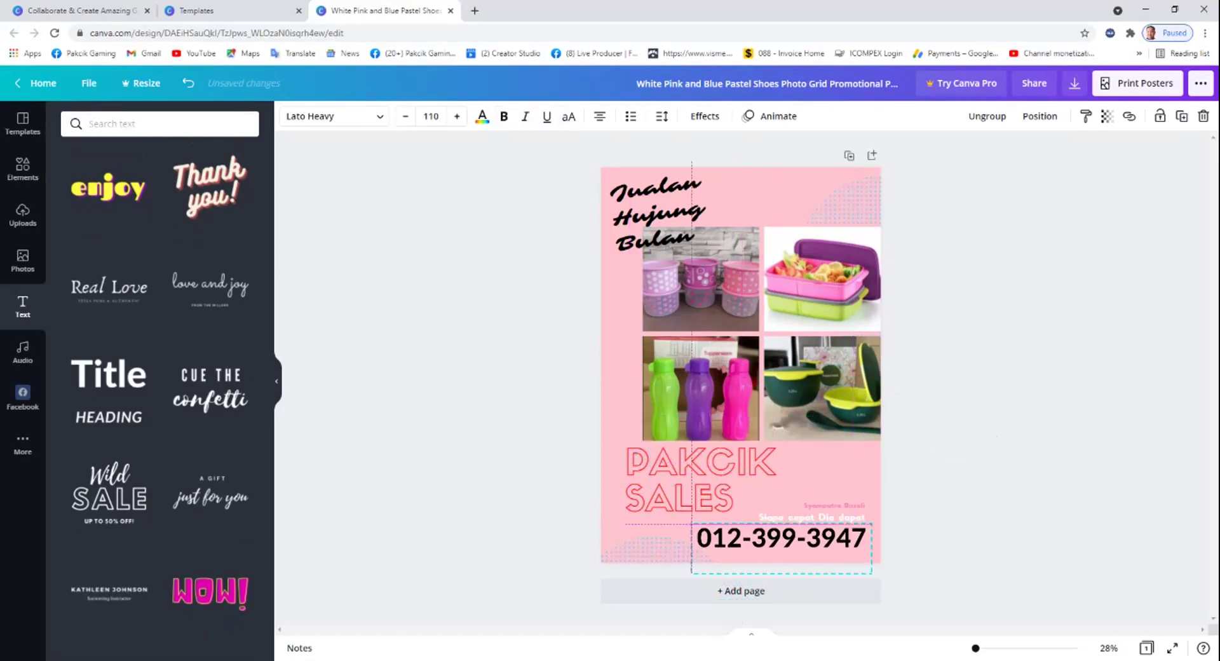
{"action": "key", "text": "Escape"}
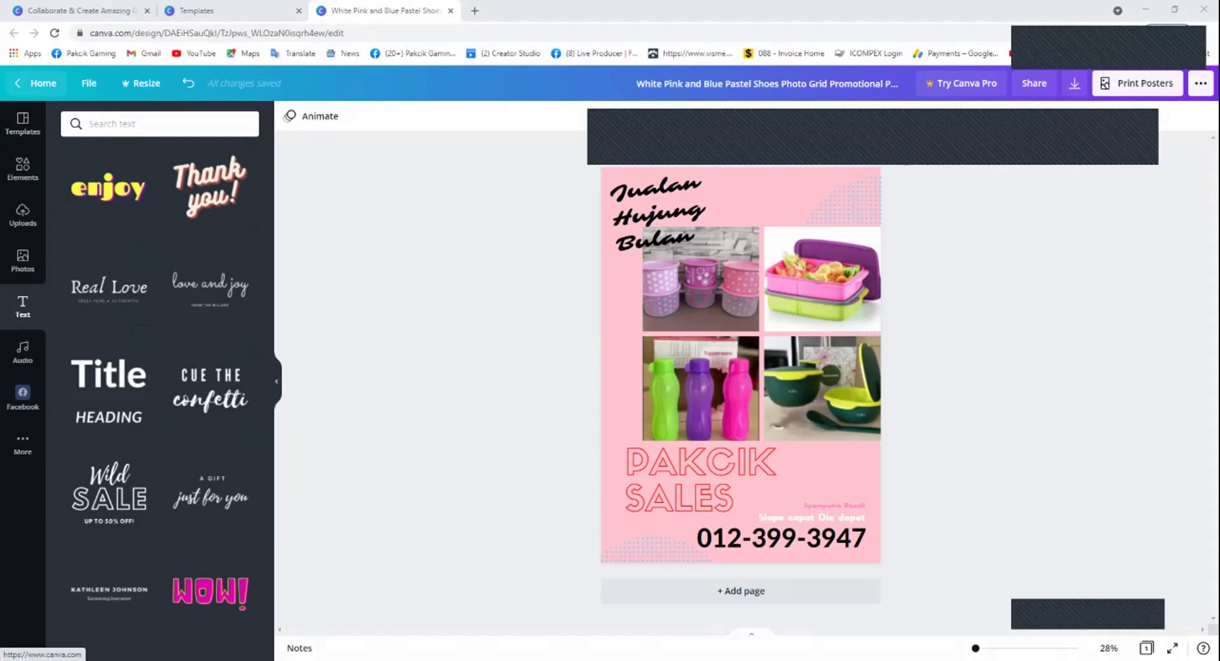
Leave the design and open the Poster templates page from the home page.
{"action": "left_click", "coordinate": [39, 84]}
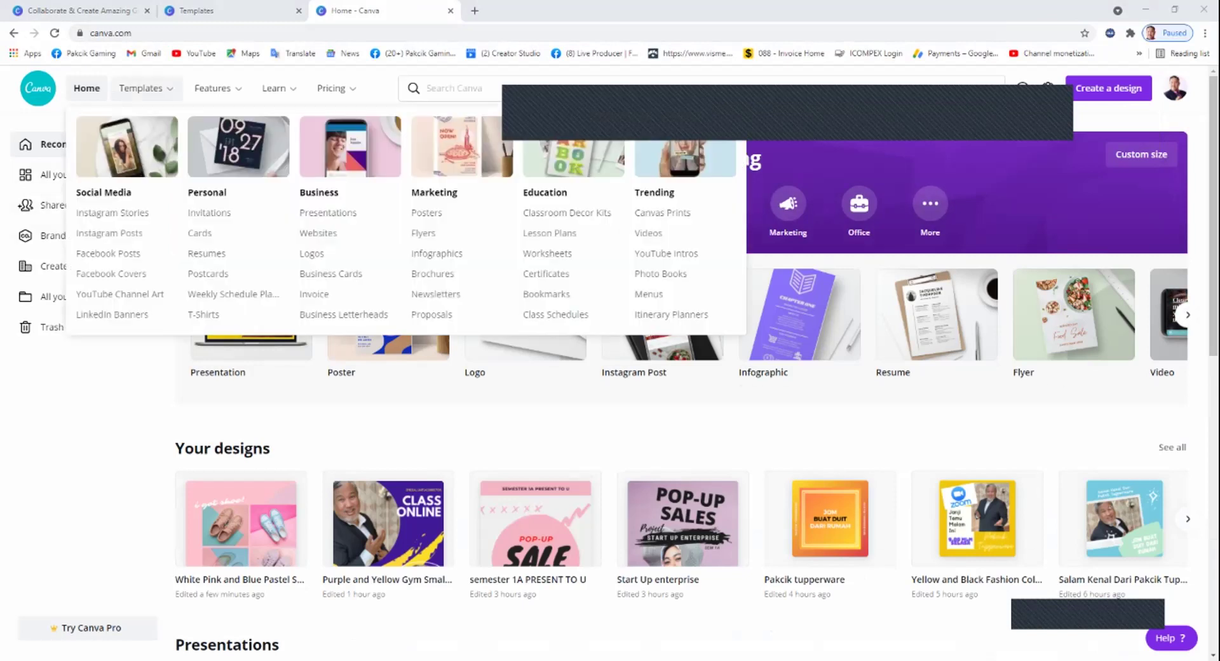
{"action": "mouse_move", "coordinate": [143, 89]}
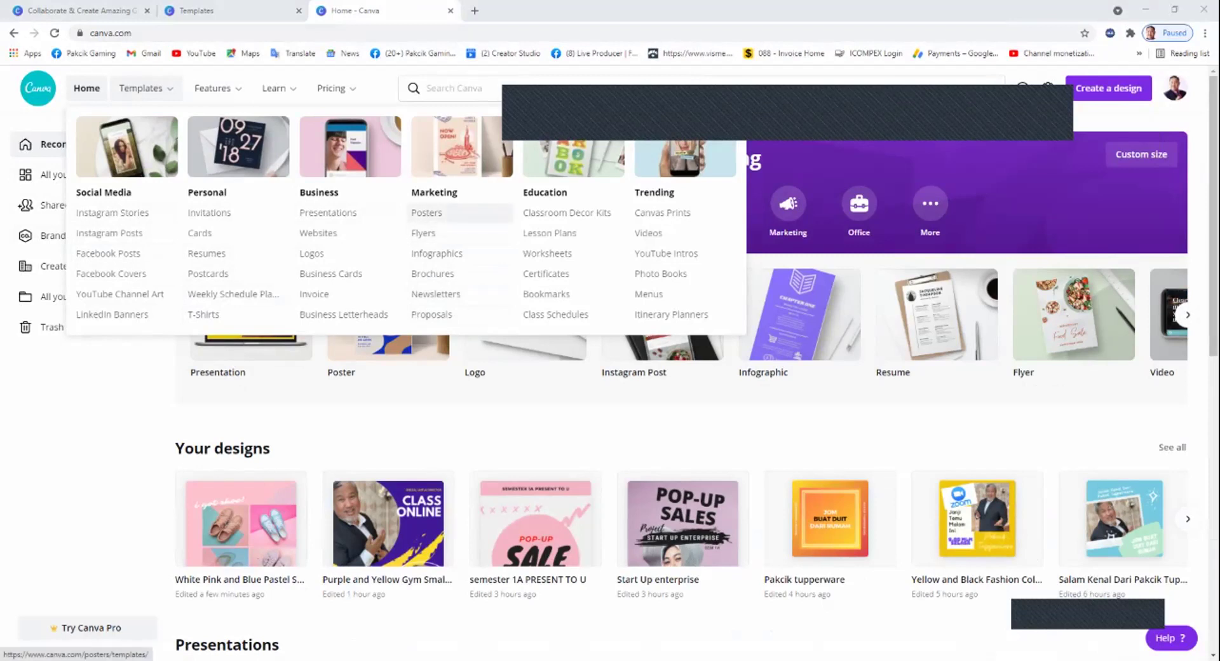
{"action": "left_click", "coordinate": [426, 212]}
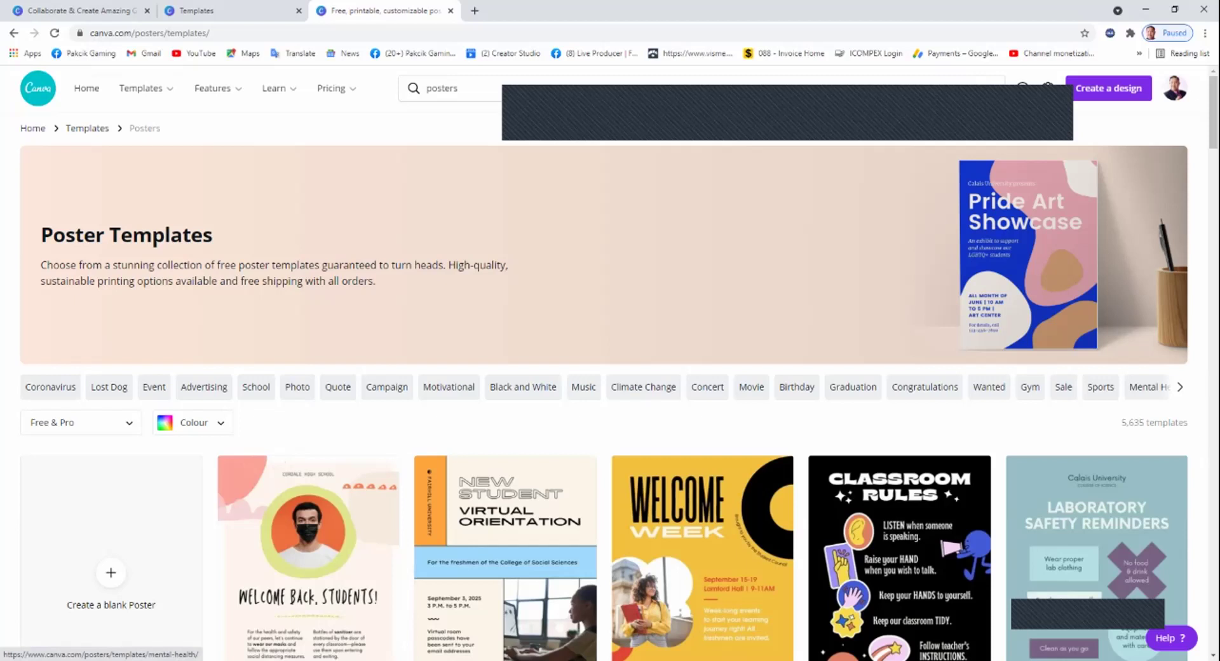
{"action": "scroll", "coordinate": [166, 387], "scroll_direction": "right", "scroll_amount": 5}
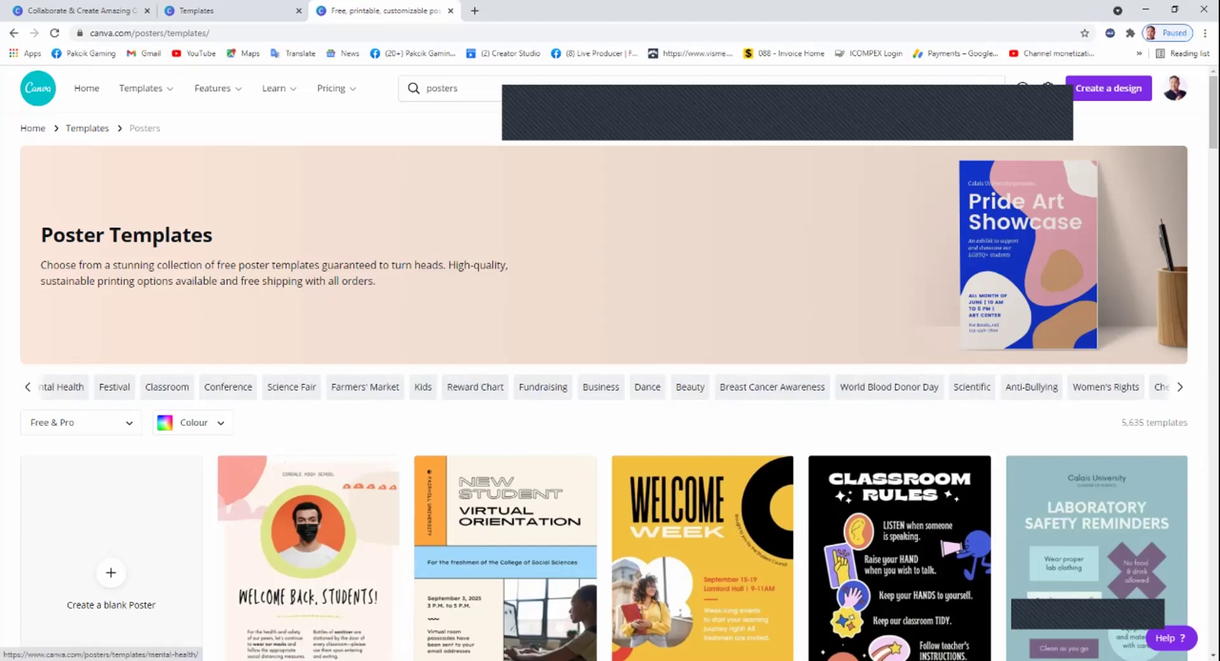
{"action": "scroll", "coordinate": [604, 386], "scroll_direction": "left", "scroll_amount": 5}
{"action": "scroll", "coordinate": [603, 387], "scroll_direction": "left", "scroll_amount": 3}
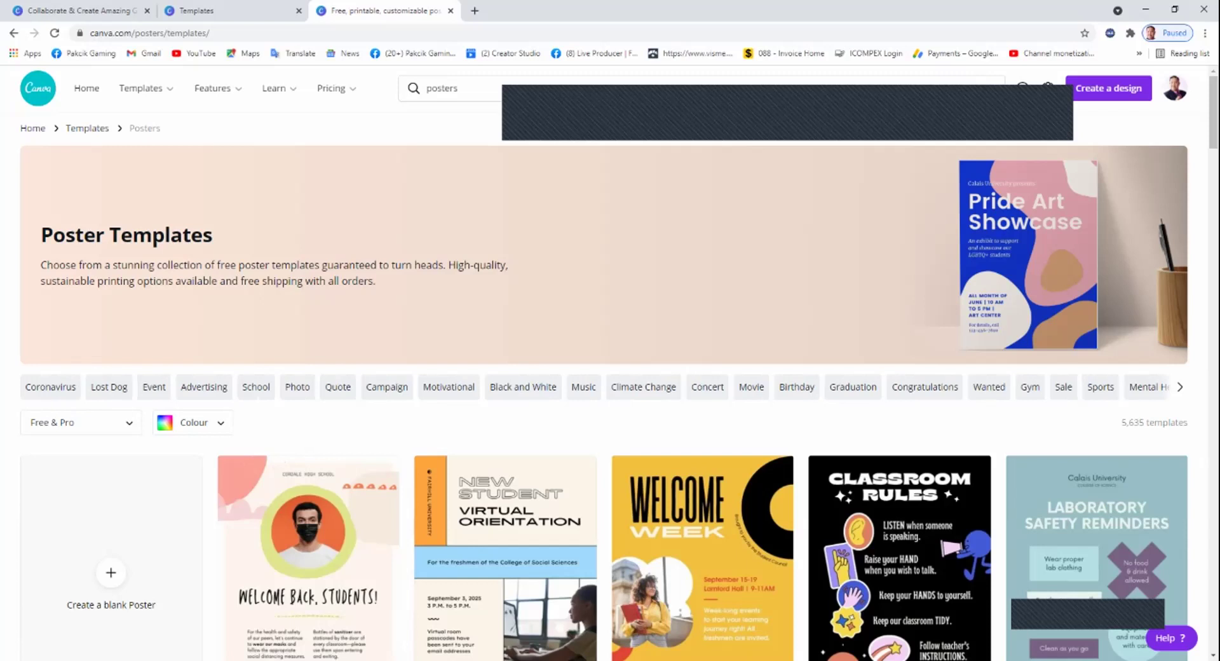
Replace the 'posters' search with 'award' and run the template search.
{"action": "left_click", "coordinate": [441, 88]}
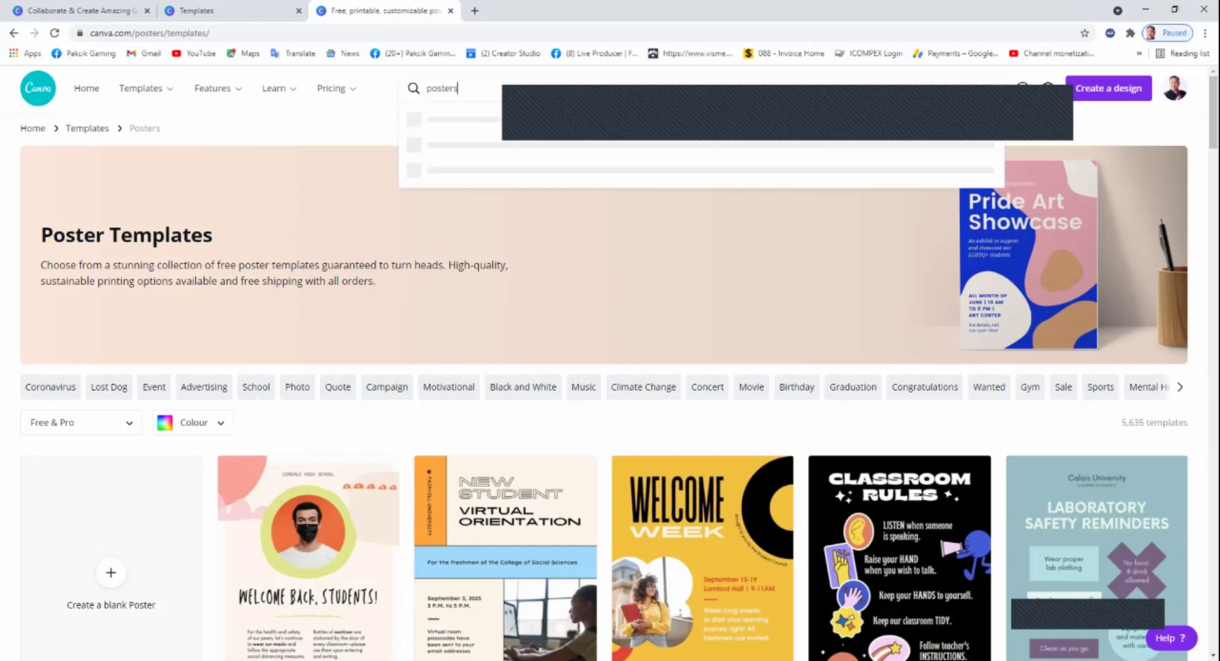
{"action": "double_click", "coordinate": [441, 88]}
{"action": "type", "text": "awar"}
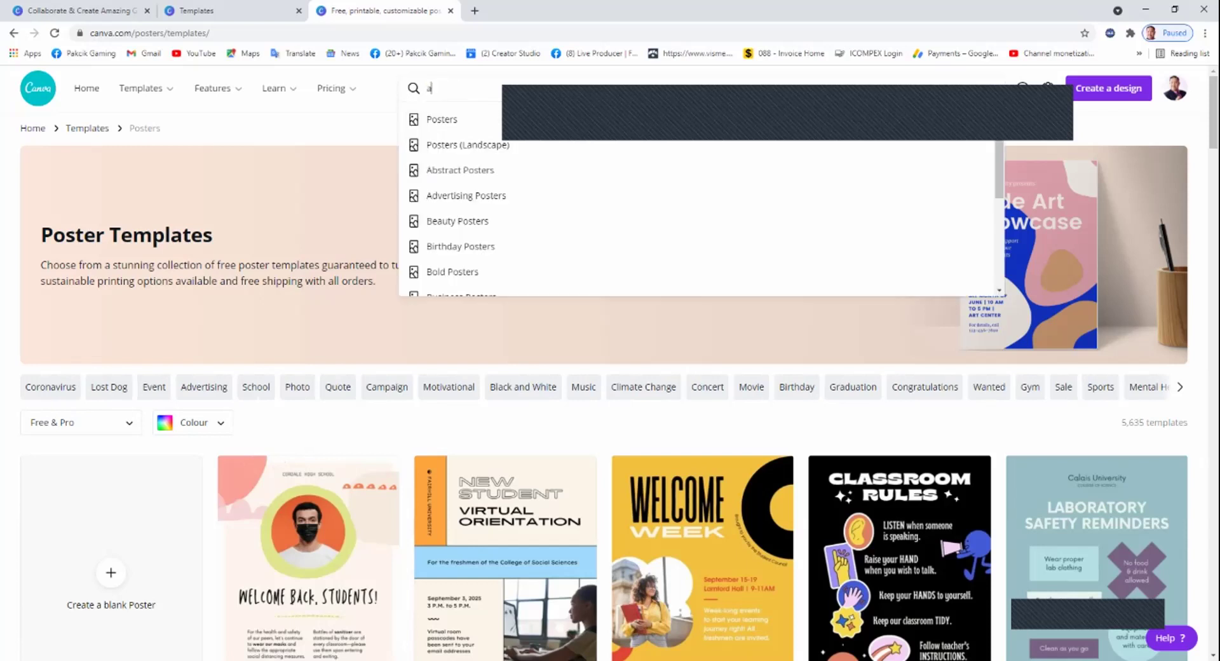
{"action": "key", "text": "Return"}
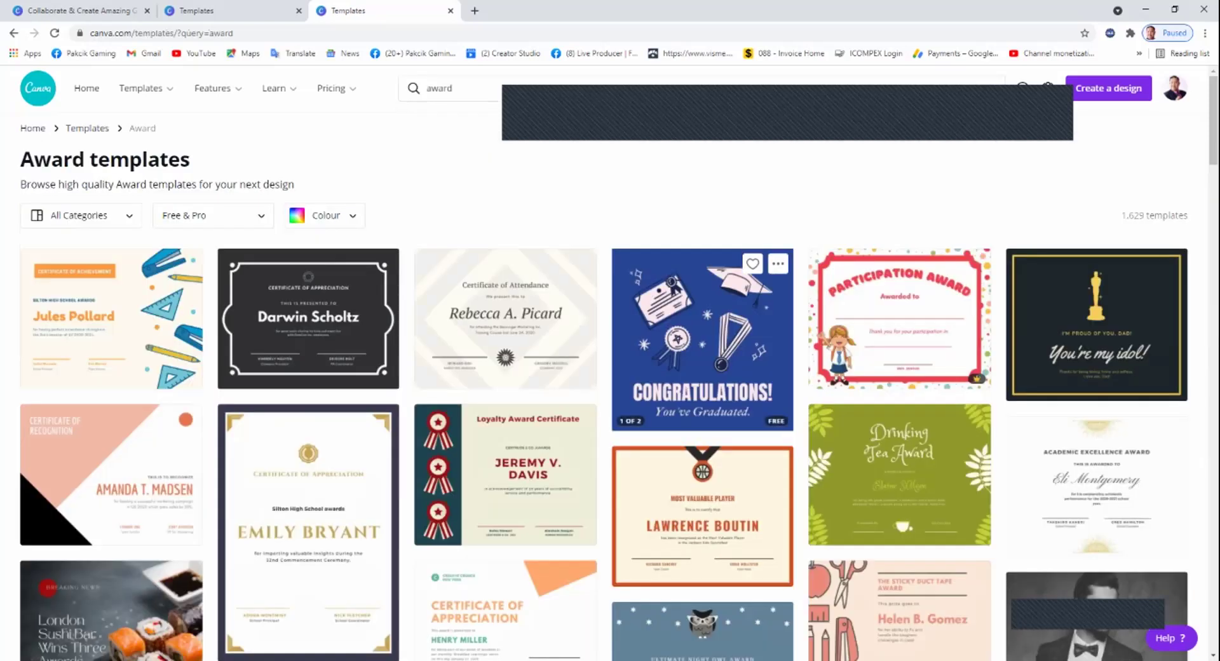
Open the blue-and-gold Awards Night 2020 invitation template as an editable 14 × 14 cm design.
{"action": "scroll", "coordinate": [702, 356], "scroll_direction": "down", "scroll_amount": 10}
{"action": "scroll", "coordinate": [703, 356], "scroll_direction": "down", "scroll_amount": 3}
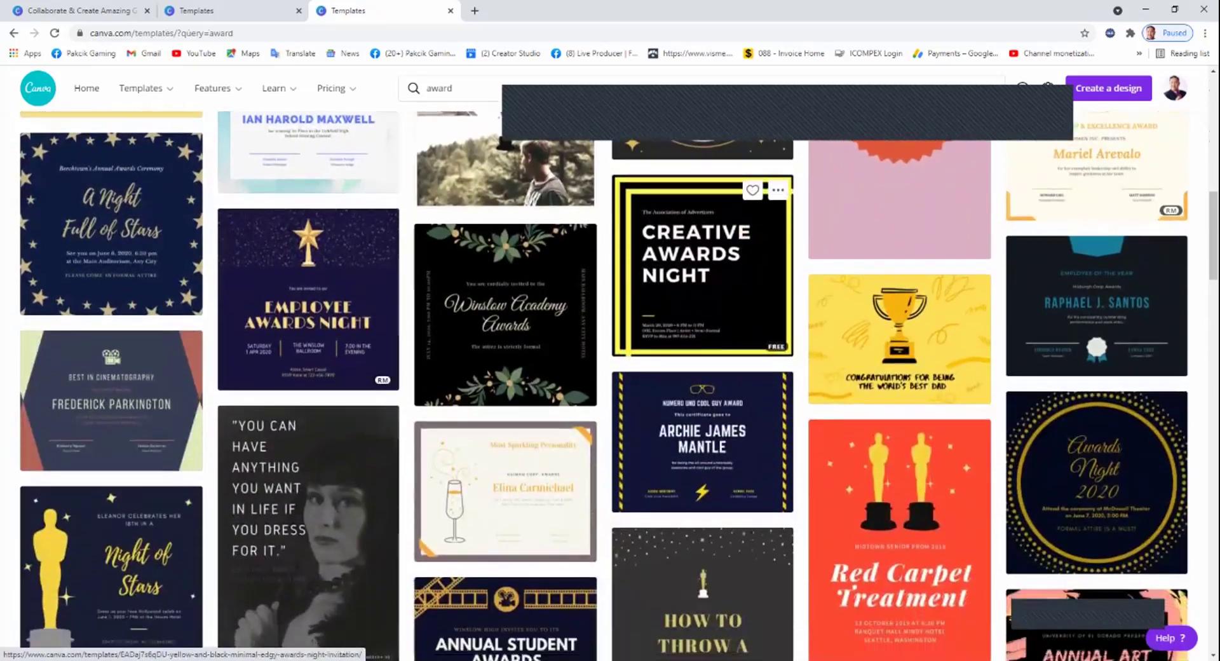
{"action": "scroll", "coordinate": [308, 438], "scroll_direction": "up", "scroll_amount": 4}
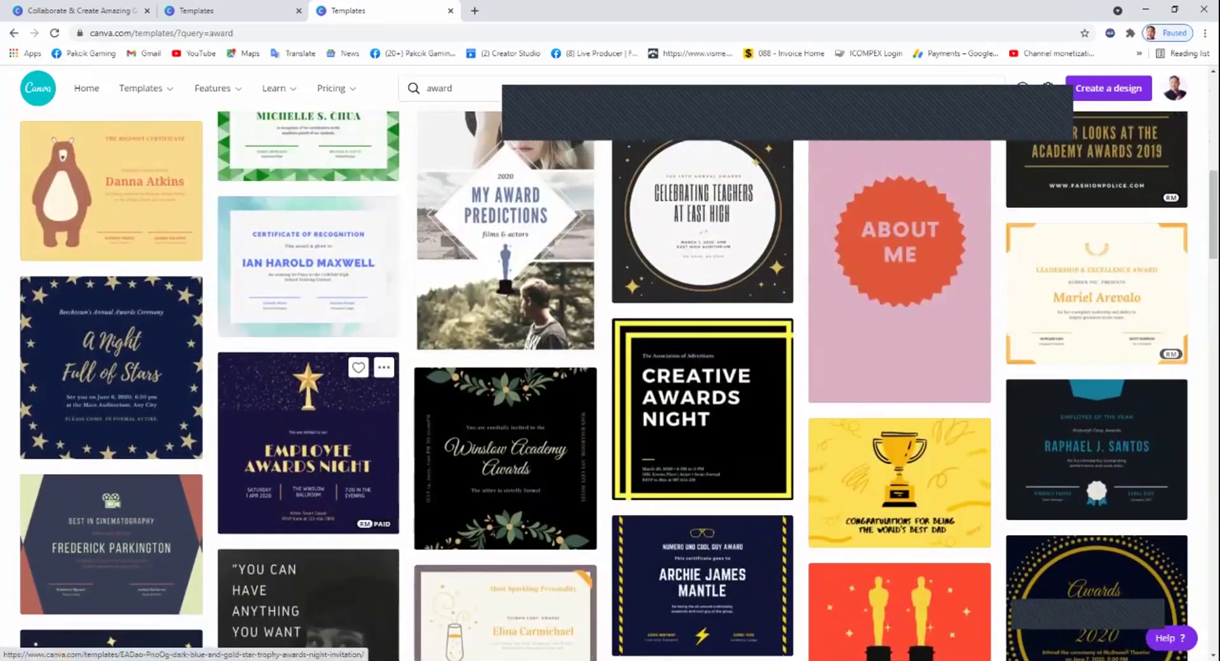
{"action": "scroll", "coordinate": [505, 444], "scroll_direction": "down", "scroll_amount": 5}
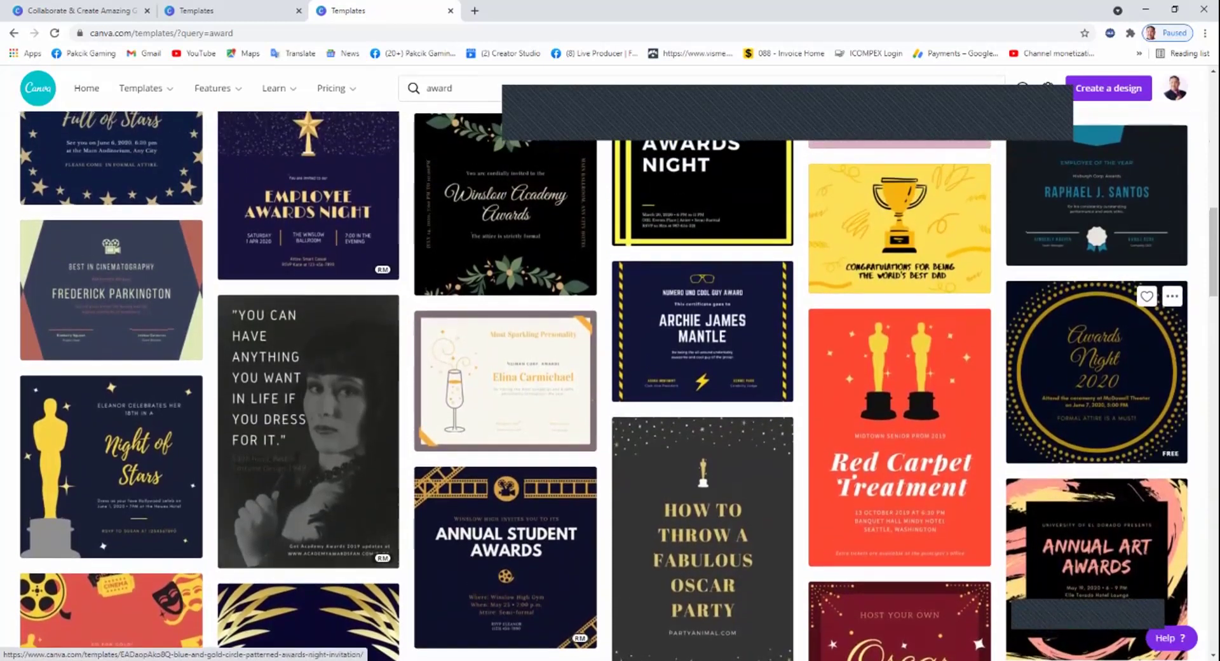
{"action": "scroll", "coordinate": [1096, 273], "scroll_direction": "down", "scroll_amount": 2}
{"action": "scroll", "coordinate": [1096, 274], "scroll_direction": "down", "scroll_amount": 2}
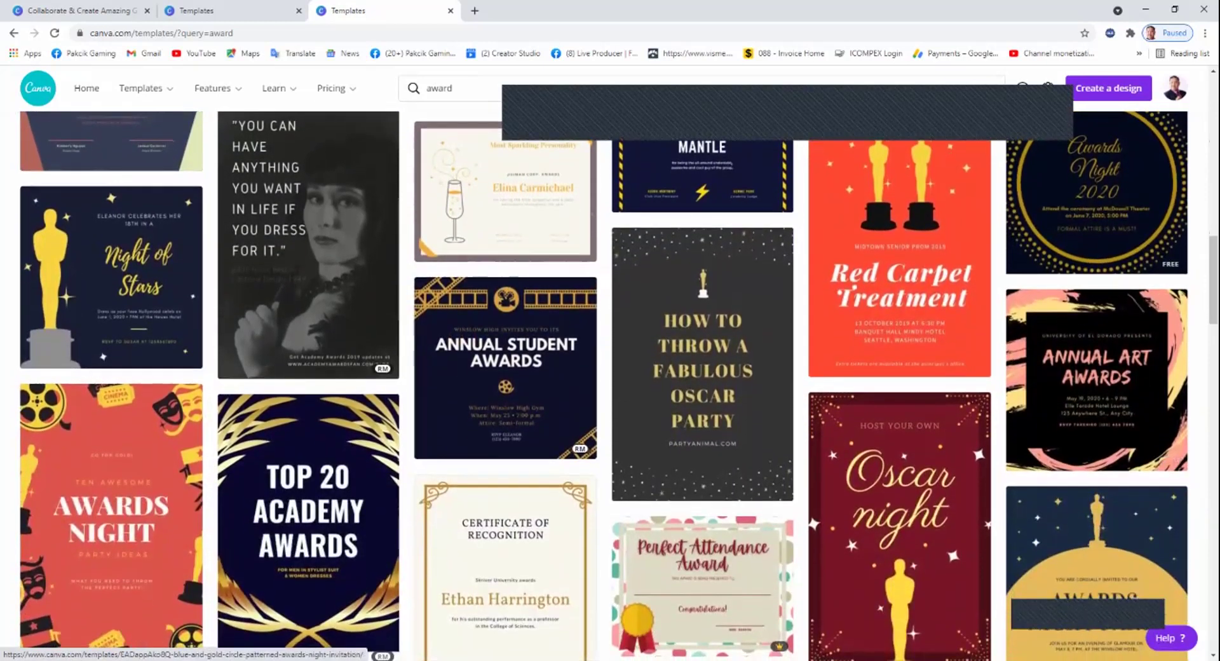
{"action": "left_click", "coordinate": [1096, 274]}
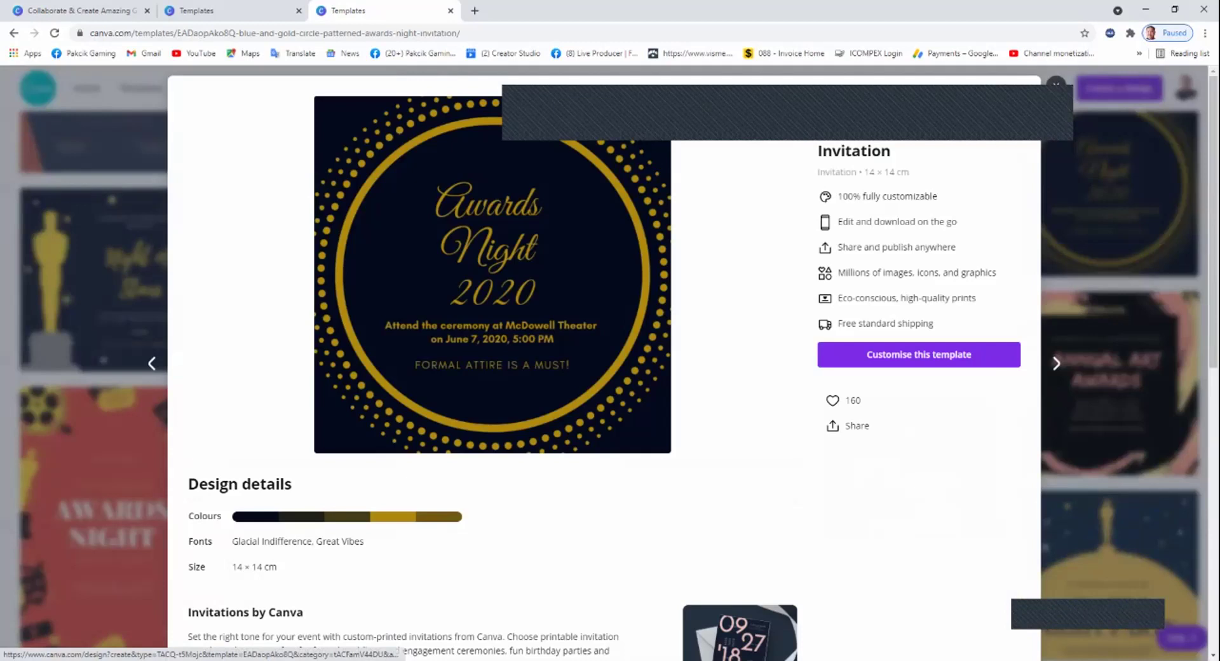
{"action": "left_click", "coordinate": [919, 354]}
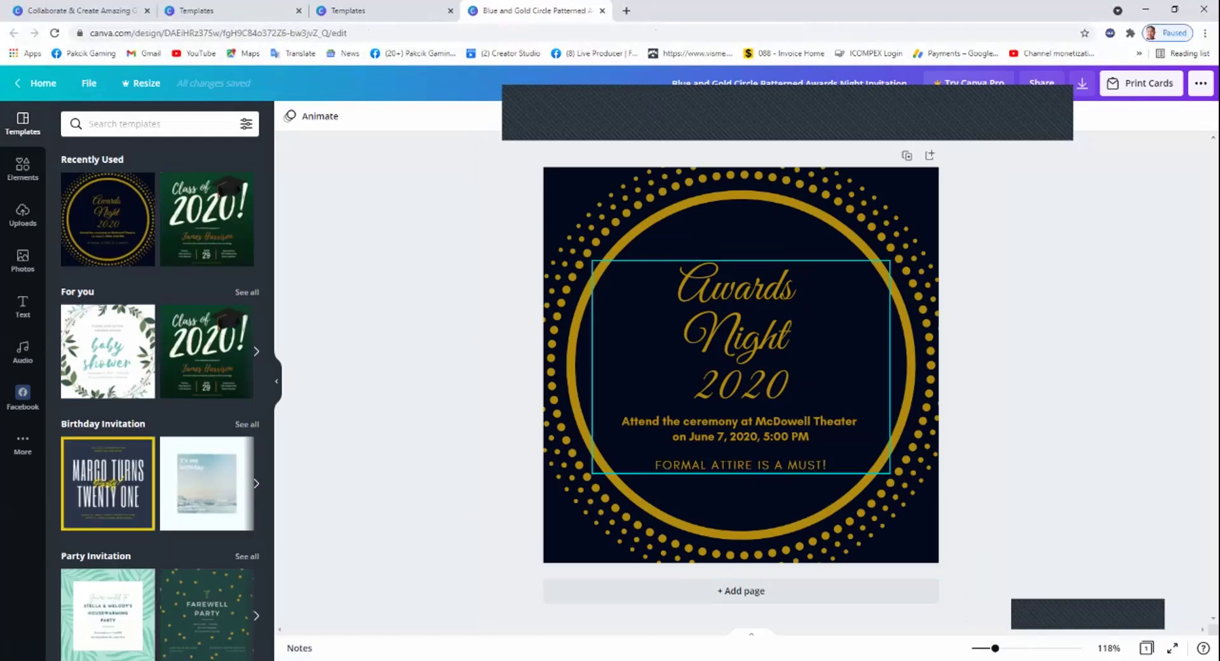
Rewrite the Awards Night 2020 heading as 'TOP Sales' over 'May 2021'.
{"action": "left_click", "coordinate": [740, 331]}
{"action": "double_click", "coordinate": [741, 331]}
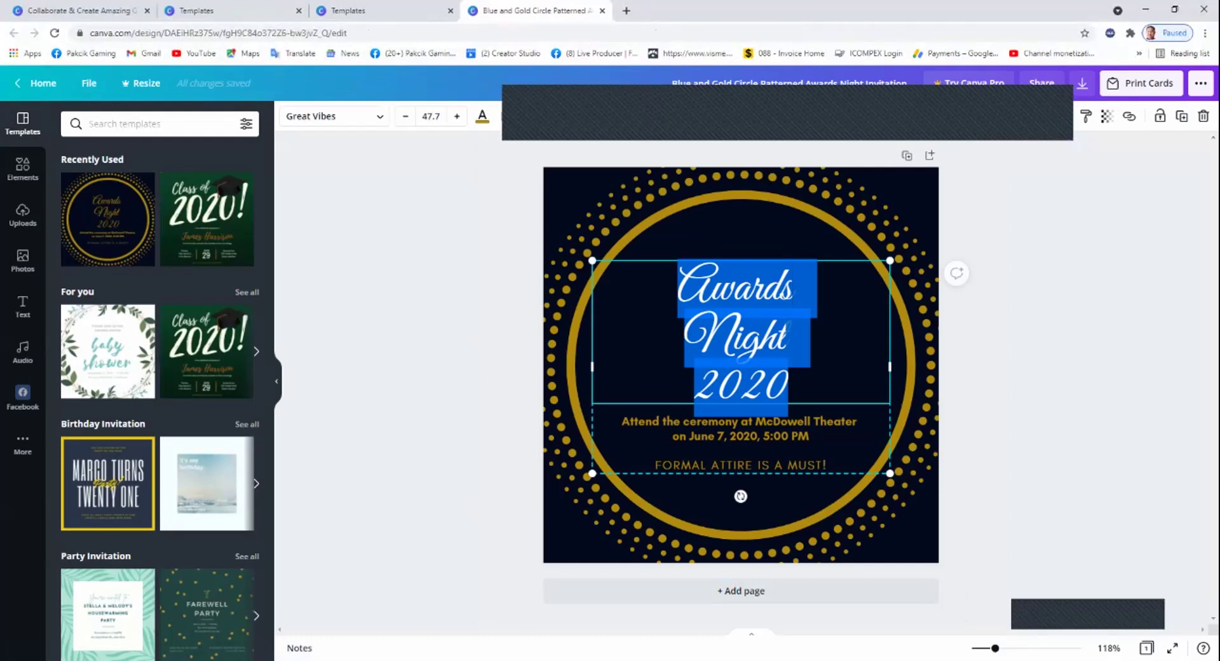
{"action": "type", "text": "TOP"}
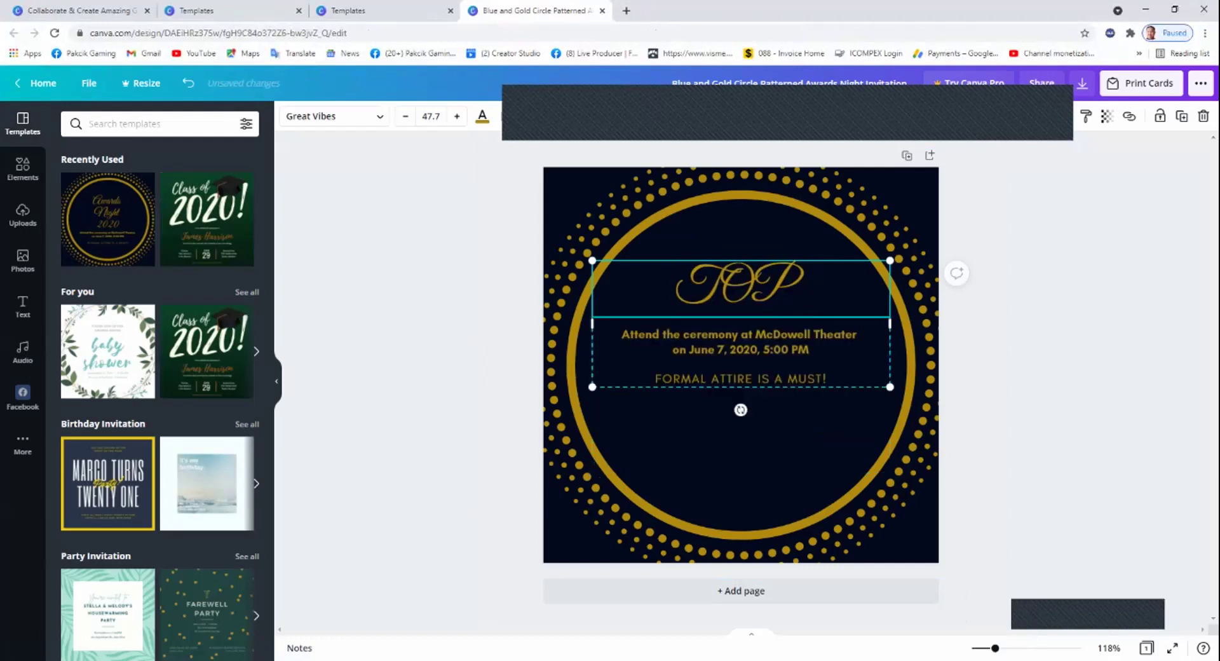
{"action": "type", "text": " Sales"}
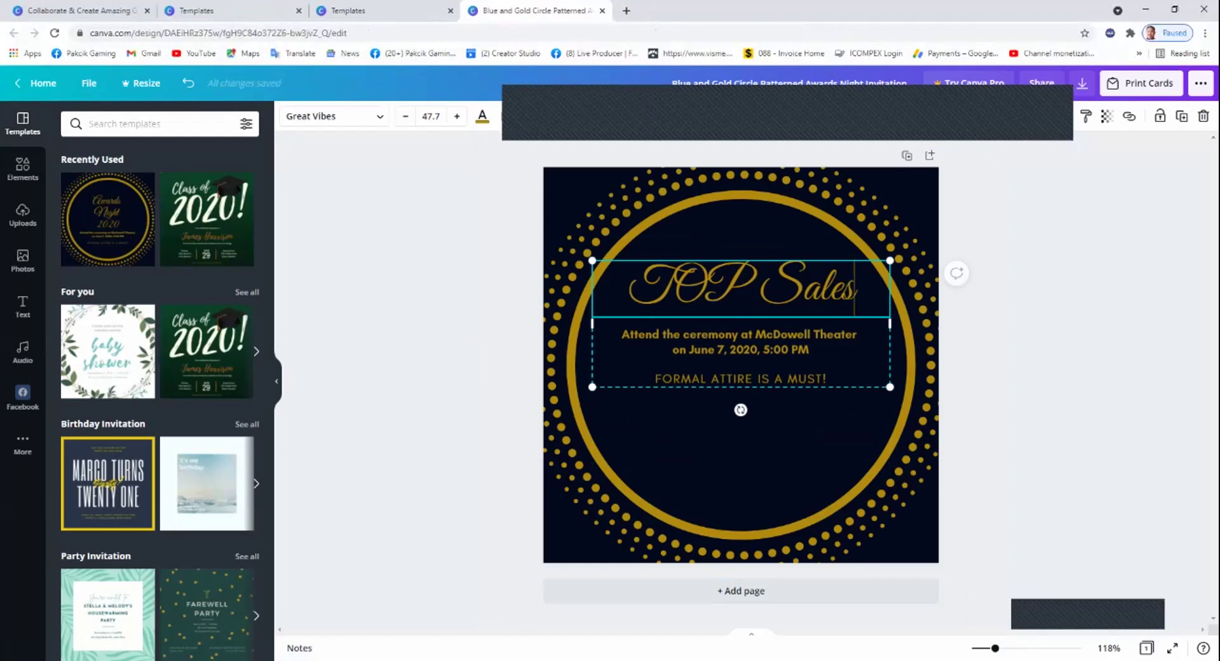
{"action": "key", "text": "Return"}
{"action": "type", "text": "Mei"}
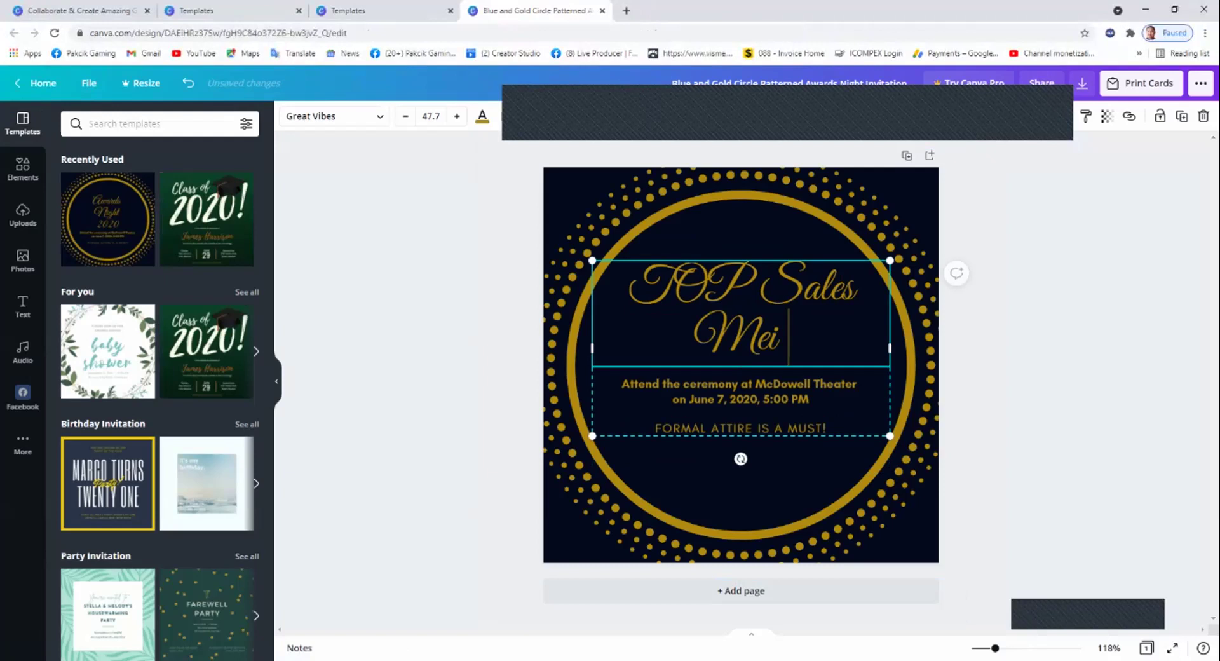
{"action": "type", "text": " 202"}
{"action": "key", "text": "BackSpace"}
{"action": "key", "text": "BackSpace"}
{"action": "key", "text": "BackSpace"}
{"action": "key", "text": "BackSpace"}
{"action": "key", "text": "BackSpace"}
{"action": "key", "text": "BackSpace"}
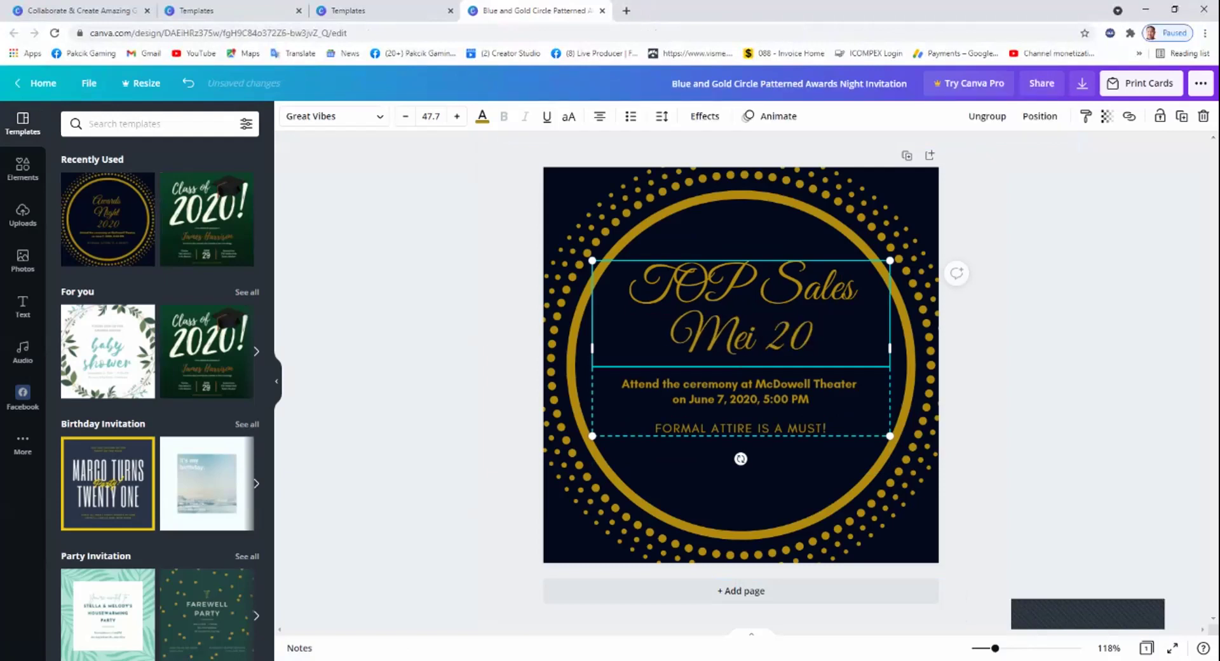
{"action": "type", "text": "ay "}
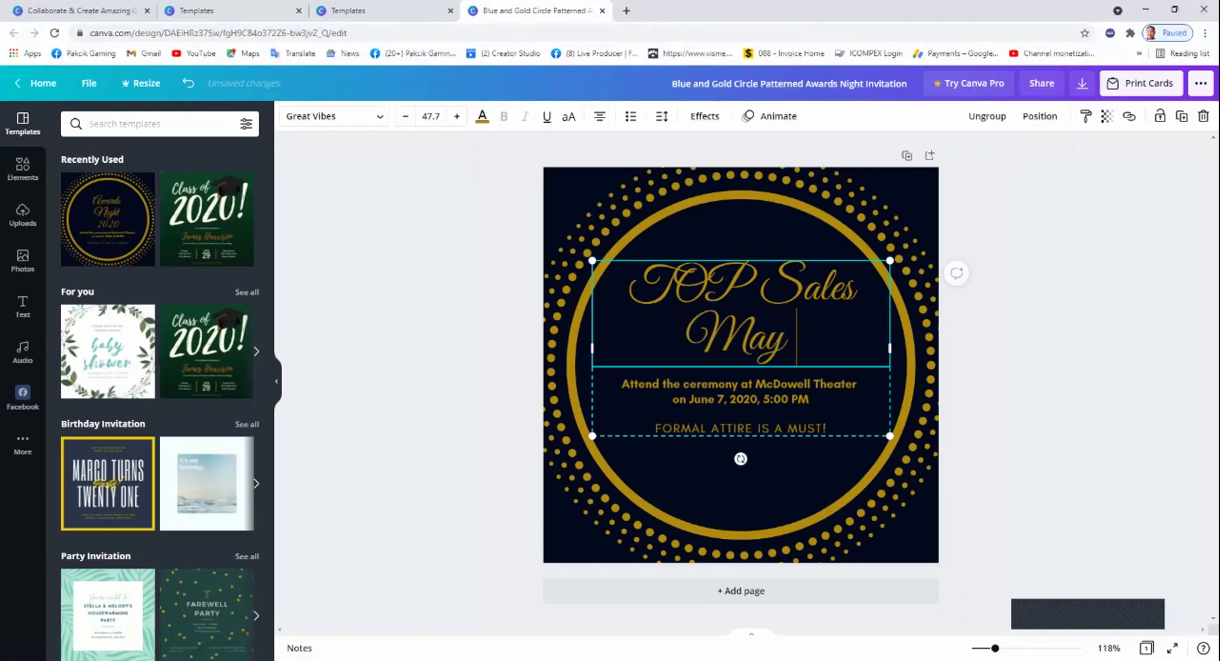
{"action": "type", "text": "2021"}
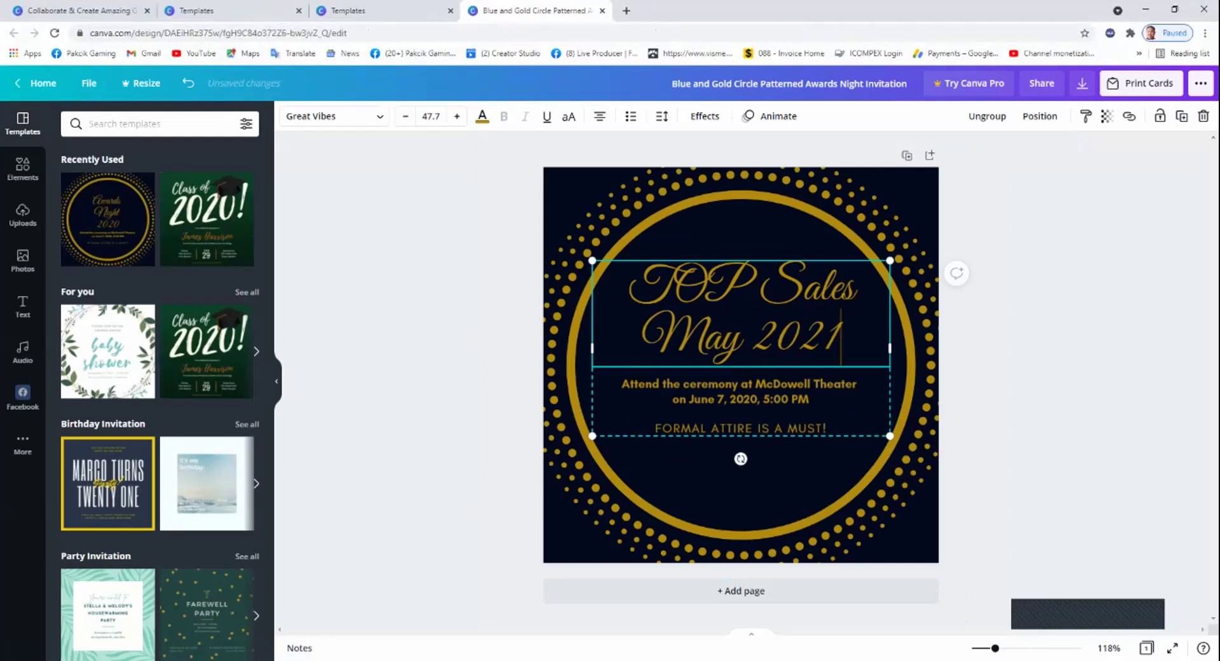
Replace the ceremony details with 'Tahniah Pencapaian Hebat Anda Bulan Mei 2021'.
{"action": "double_click", "coordinate": [741, 391]}
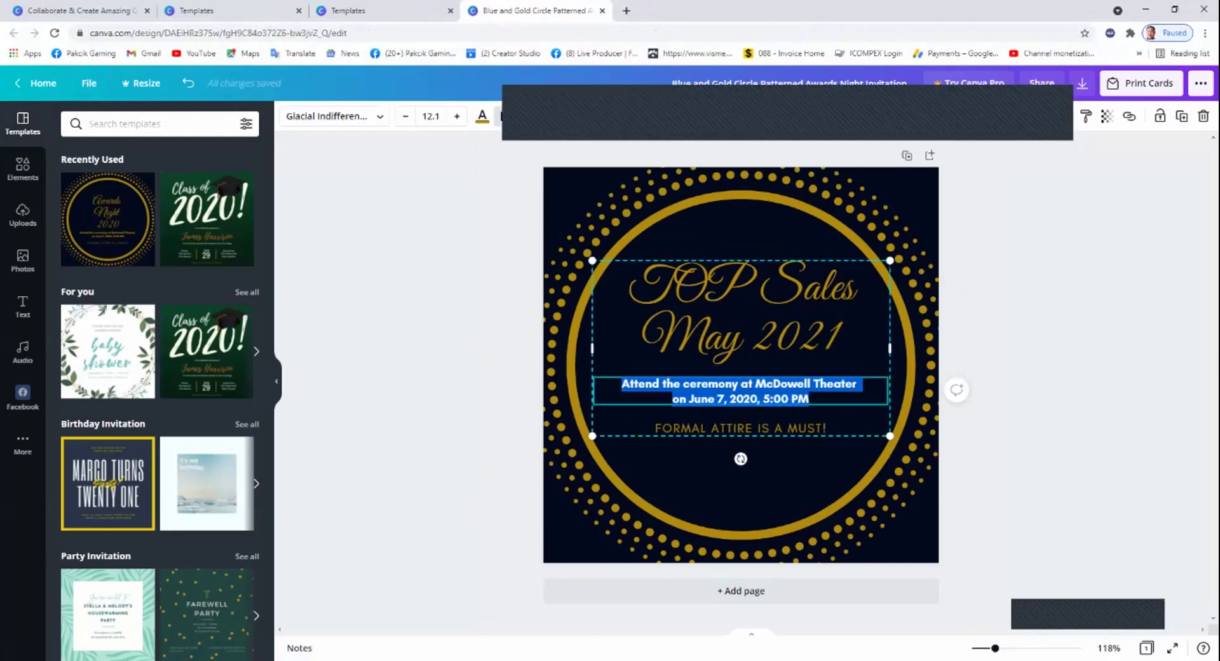
{"action": "type", "text": "Tah"}
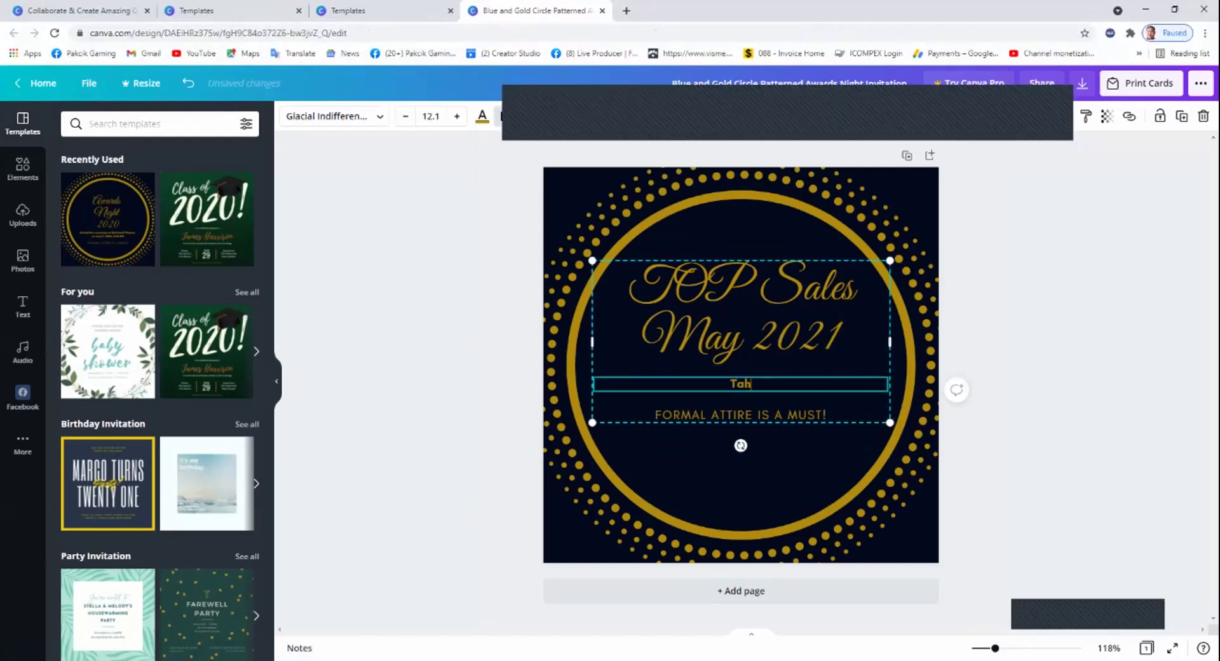
{"action": "type", "text": "niah Pencapai"}
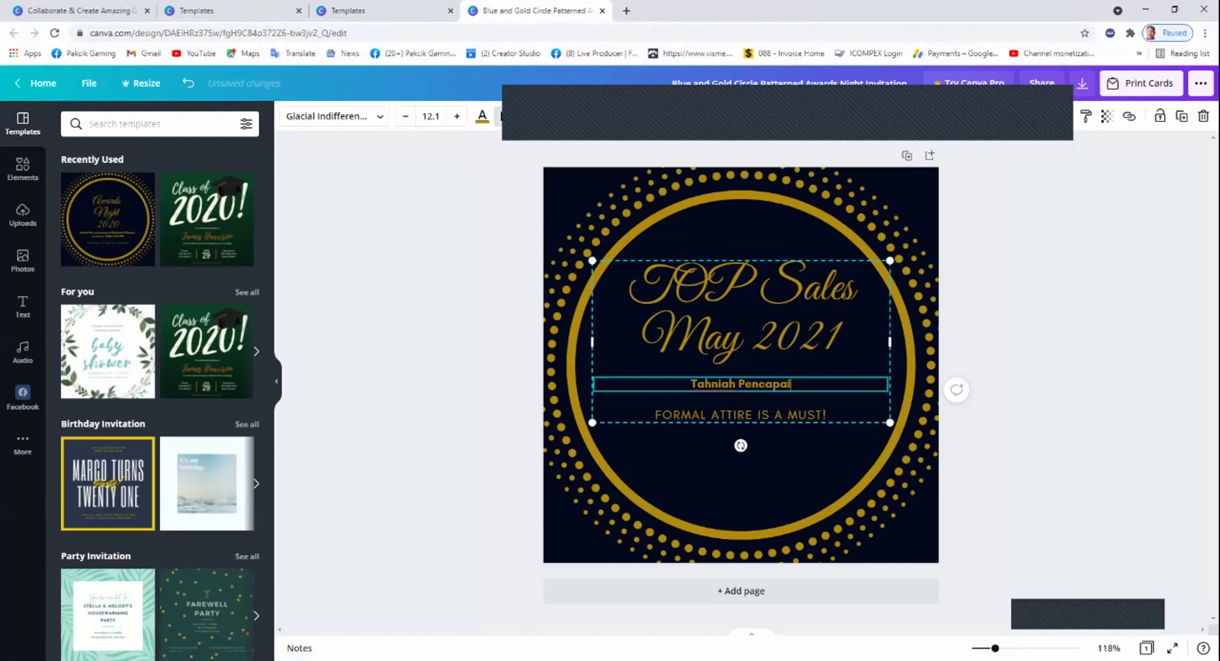
{"action": "type", "text": "an Heba"}
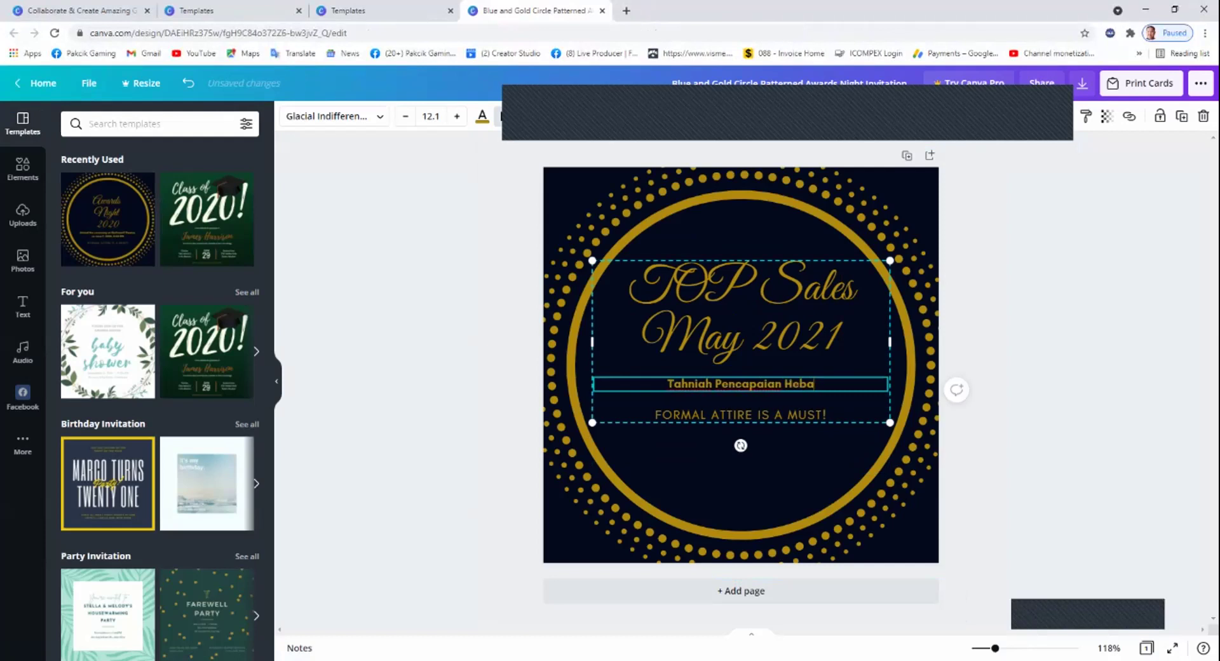
{"action": "type", "text": "t Anda Bula"}
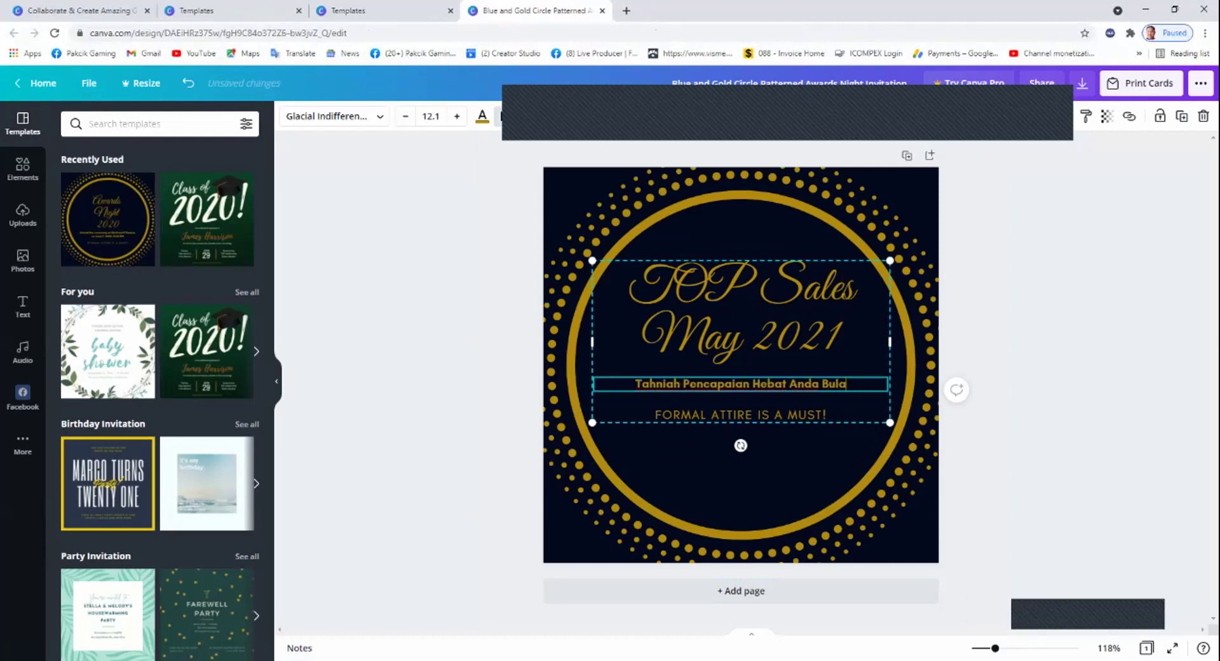
{"action": "type", "text": "n Mei 2021"}
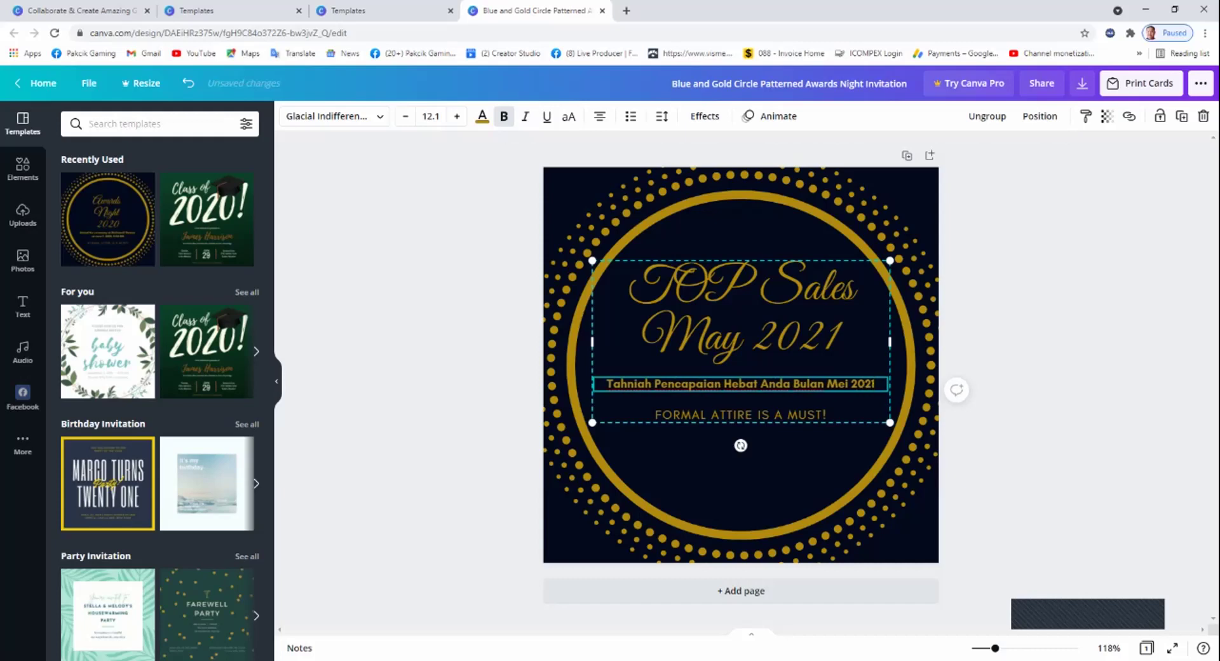
Clear the text of the 'FORMAL ATTIRE IS A MUST!' line.
{"action": "double_click", "coordinate": [740, 414]}
{"action": "type", "text": "SD"}
{"action": "key", "text": "BackSpace"}
{"action": "key", "text": "BackSpace"}
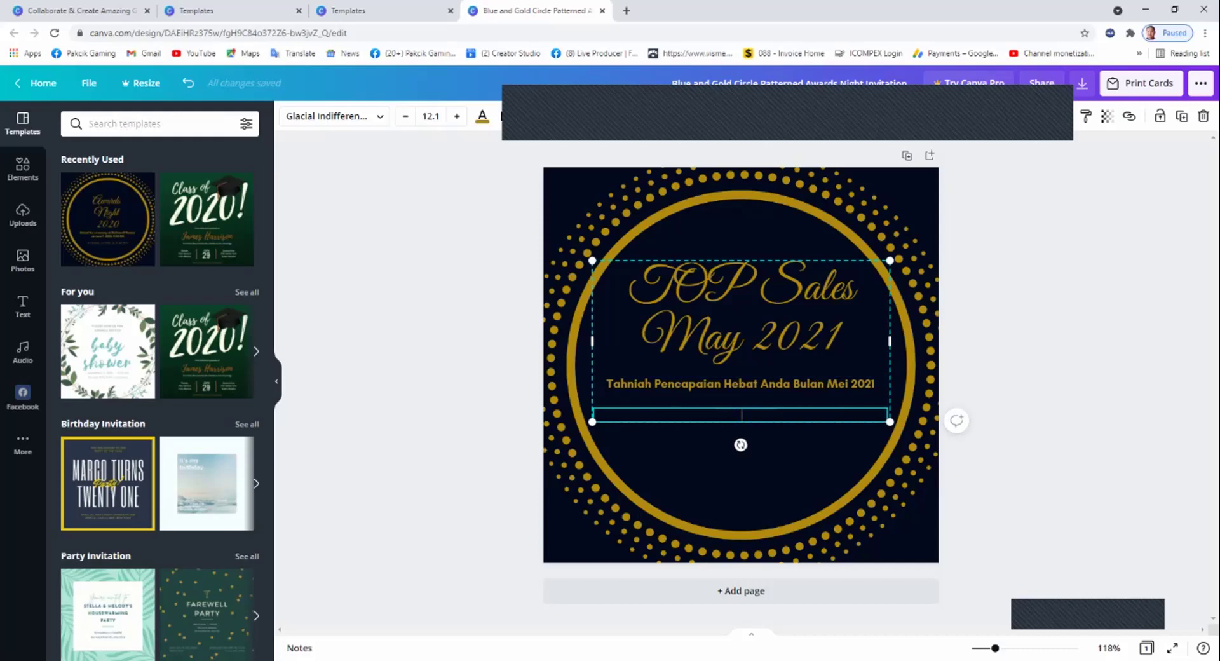
Add the neon GLOW text combination, shrink it and place it below the congratulation line.
{"action": "left_click", "coordinate": [741, 483]}
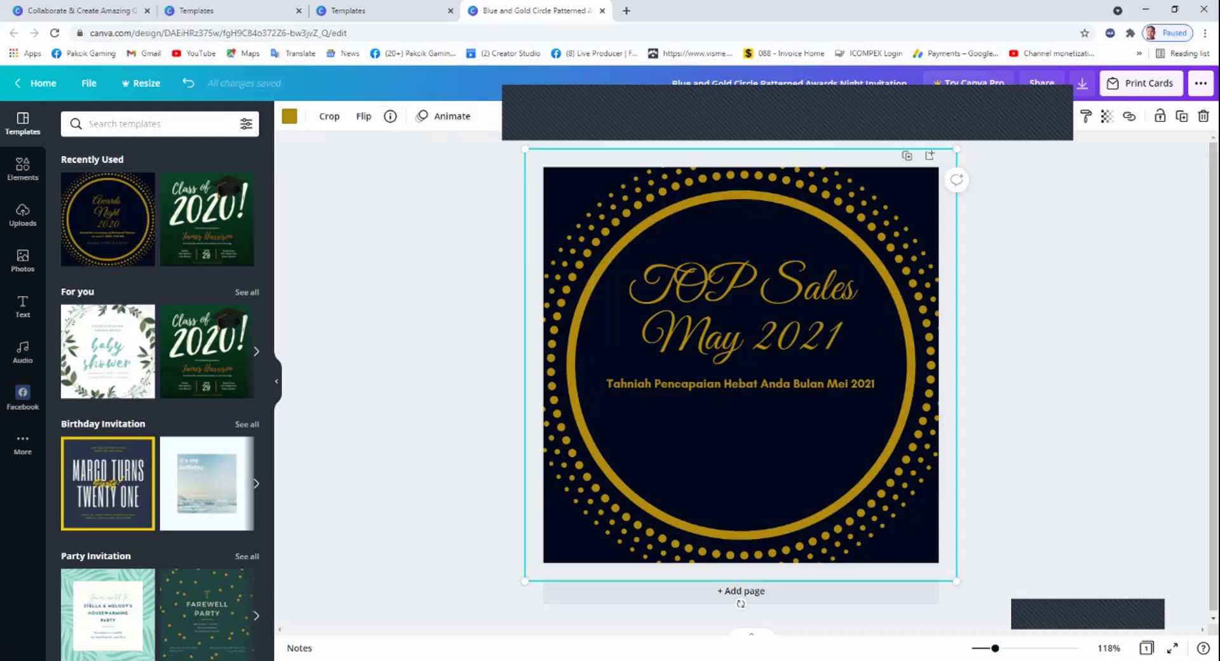
{"action": "left_click", "coordinate": [23, 306]}
{"action": "scroll", "coordinate": [158, 382], "scroll_direction": "down", "scroll_amount": 3}
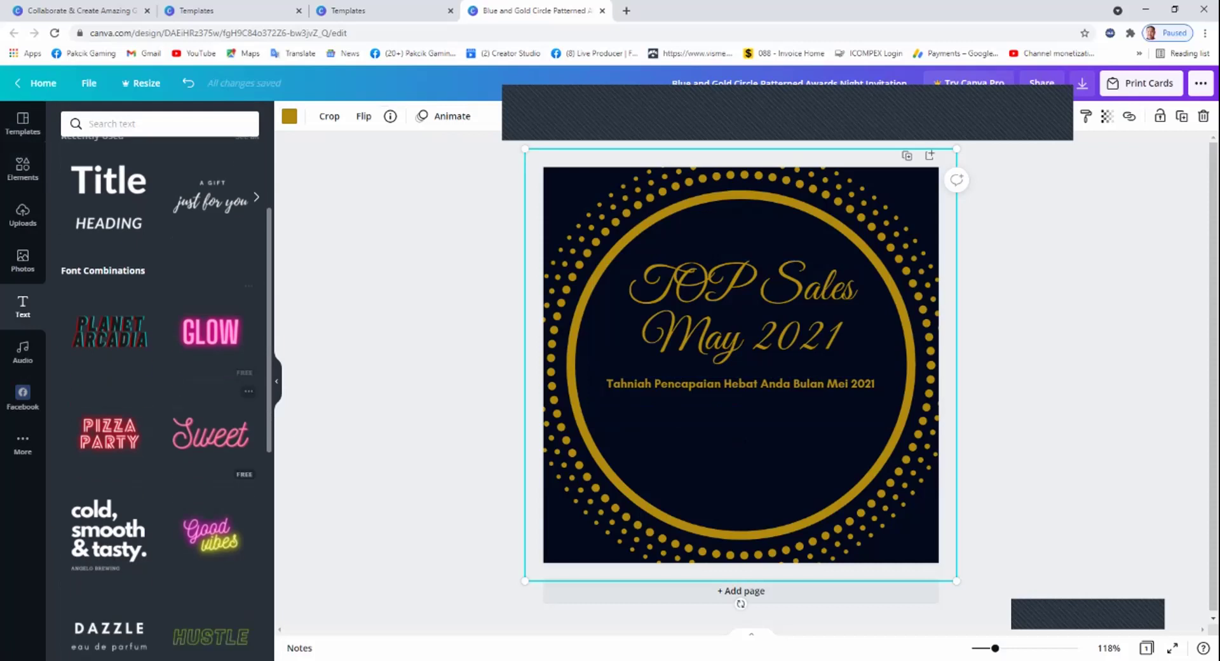
{"action": "scroll", "coordinate": [166, 397], "scroll_direction": "down", "scroll_amount": 1}
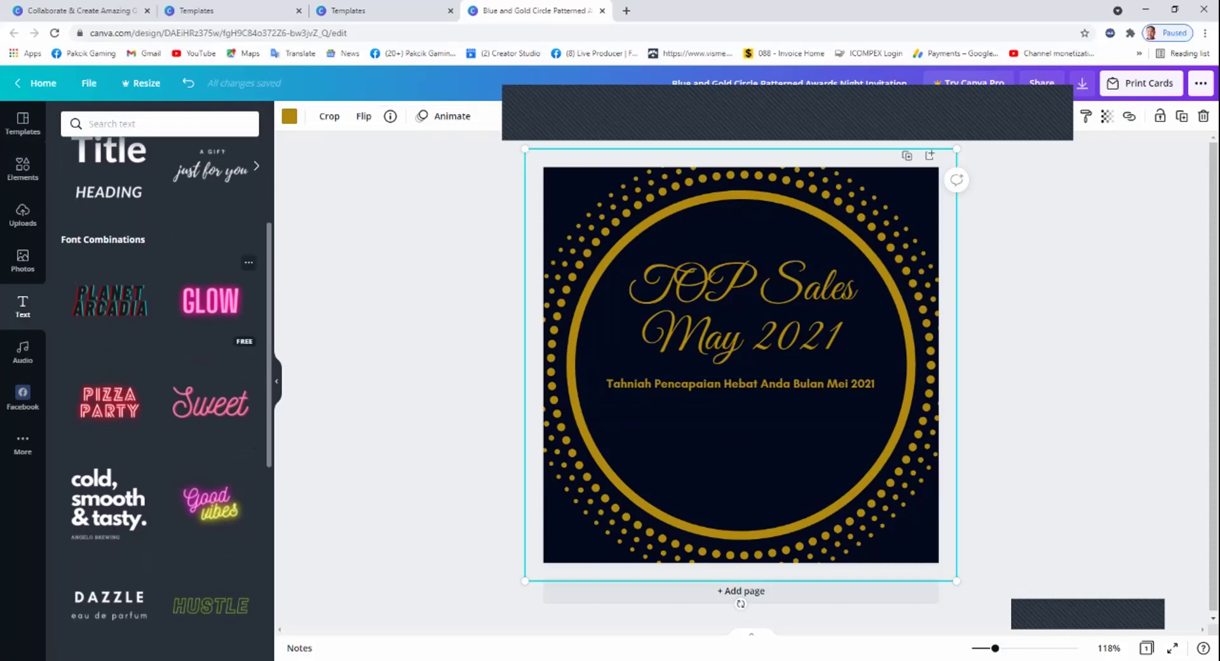
{"action": "left_click", "coordinate": [210, 300]}
{"action": "left_click_drag", "start_coordinate": [907, 512], "coordinate": [730, 422]}
{"action": "left_click_drag", "start_coordinate": [661, 385], "coordinate": [736, 425]}
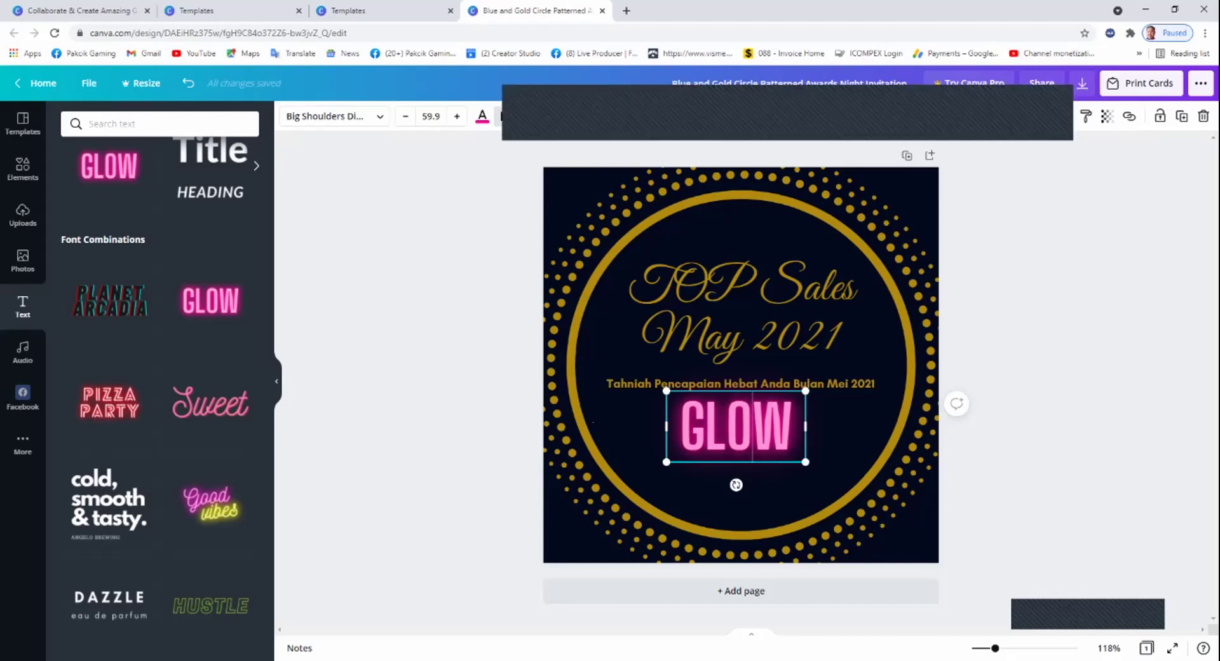
Replace GLOW with the winner's name, widened to one line and centred.
{"action": "key", "text": "shift+Right"}
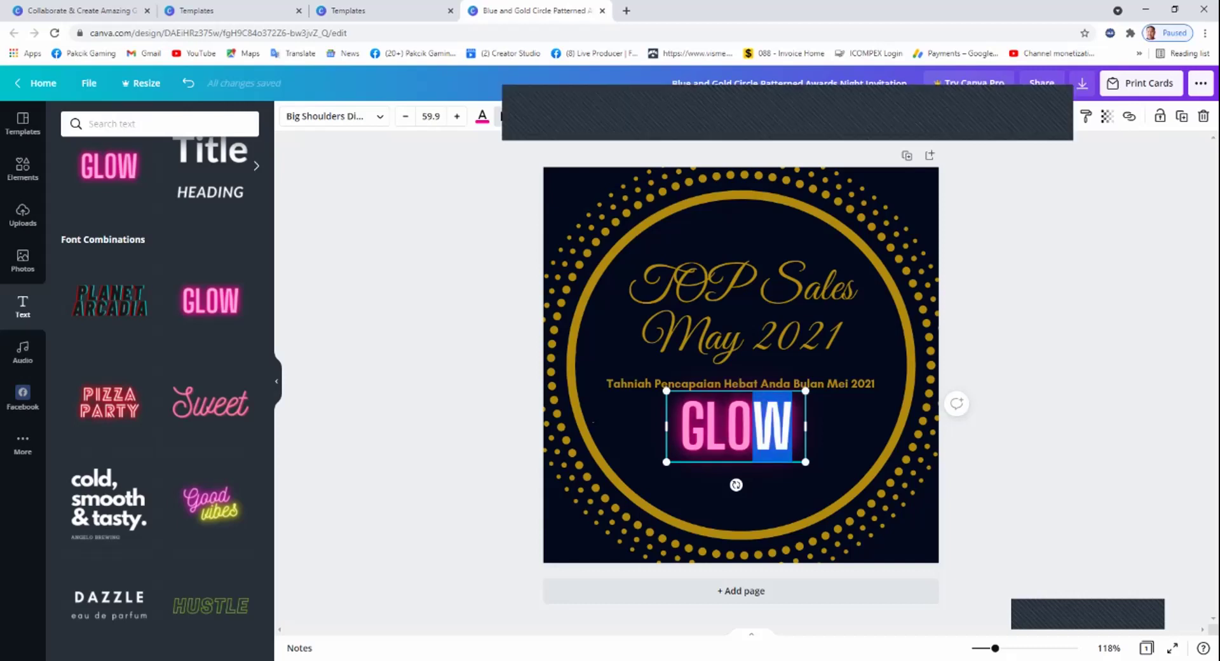
{"action": "key", "text": "ctrl+a"}
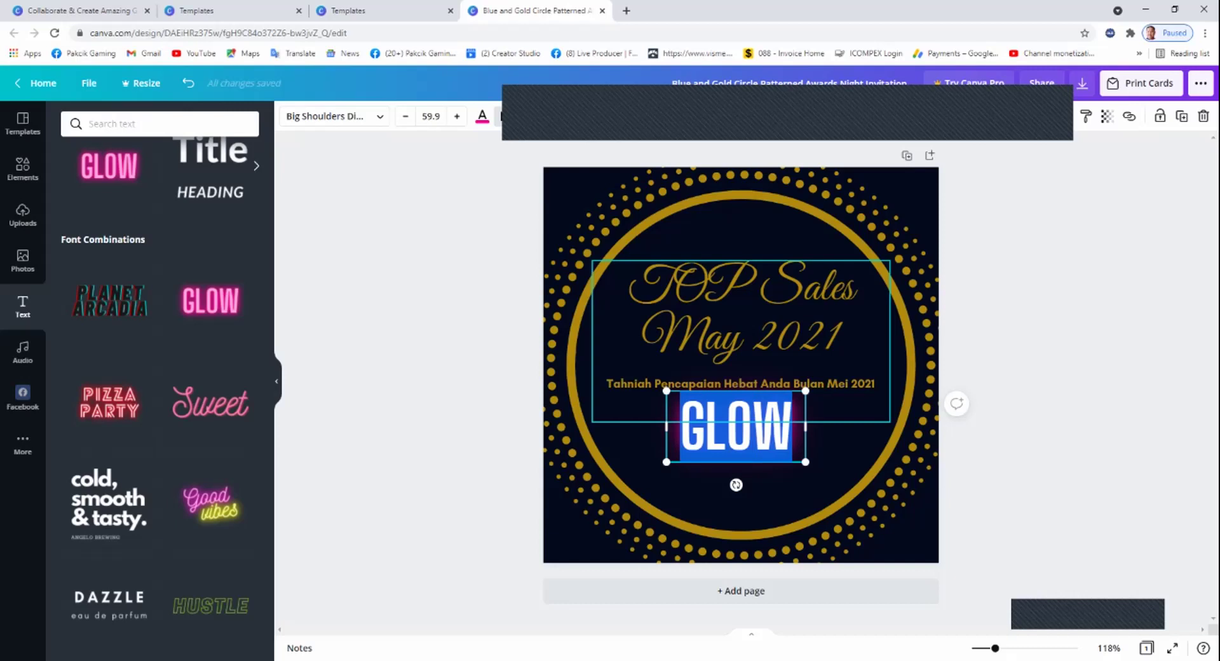
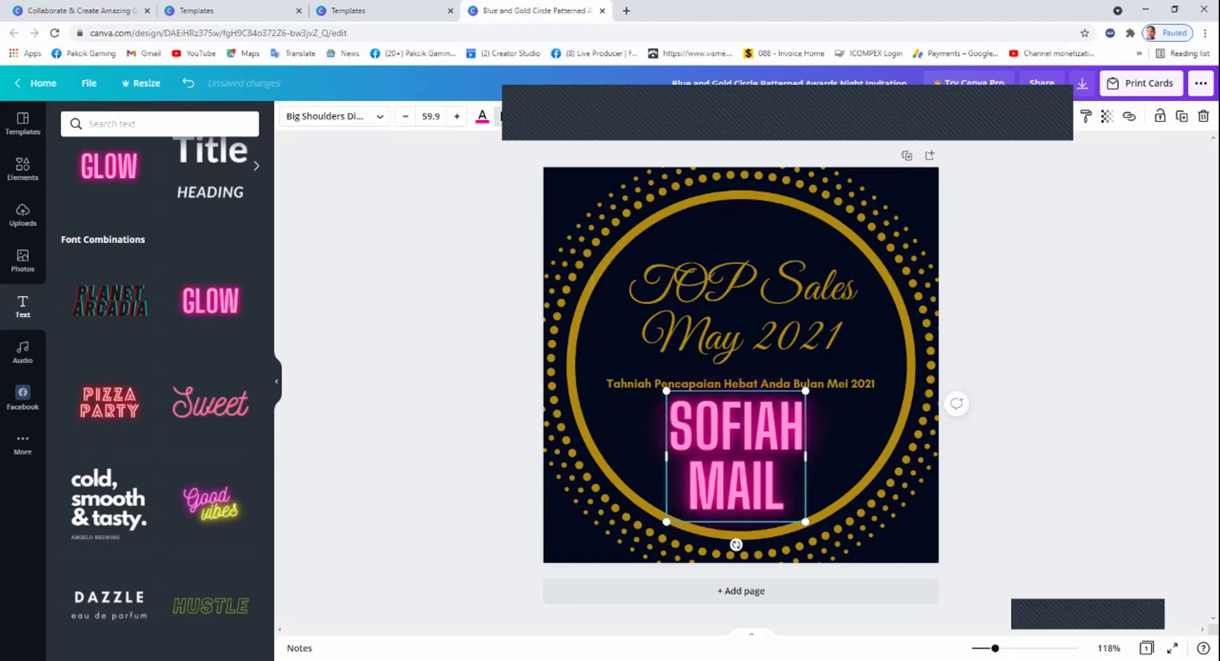
{"action": "left_click_drag", "start_coordinate": [805, 456], "coordinate": [951, 456]}
{"action": "left_click_drag", "start_coordinate": [836, 427], "coordinate": [799, 426]}
{"action": "left_click_drag", "start_coordinate": [809, 485], "coordinate": [736, 481]}
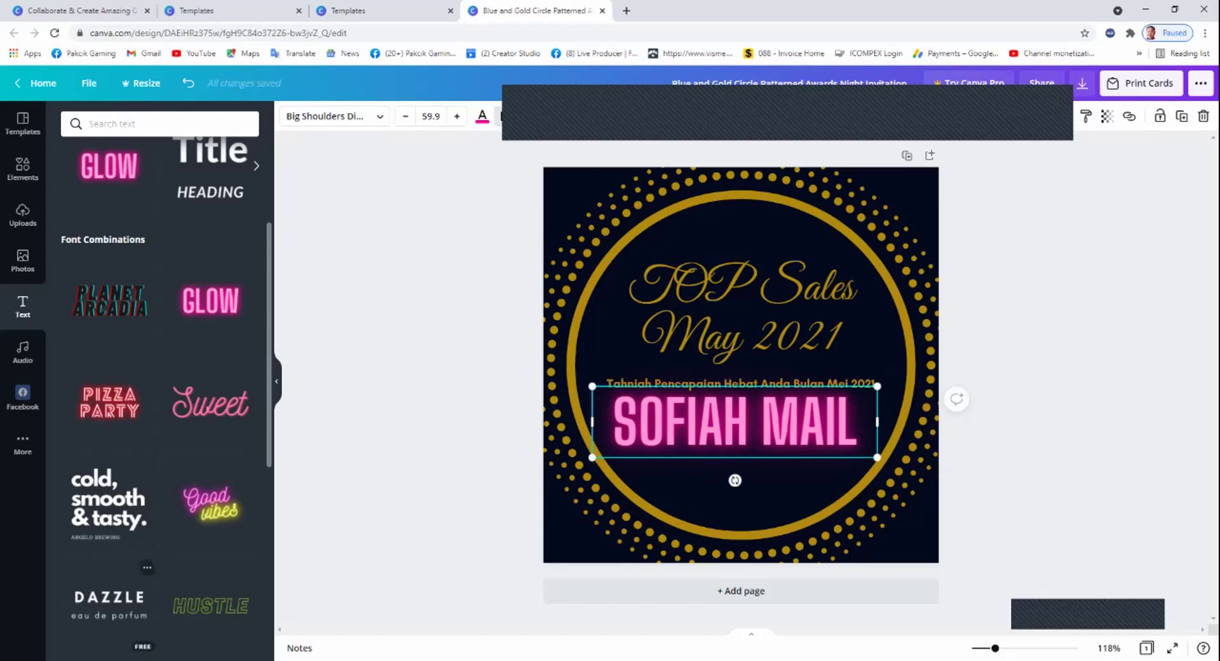
Add the DAZZLE combination, change DAZZLE to 16,655.80 and delete the eau de parfum text.
{"action": "left_click", "coordinate": [109, 604]}
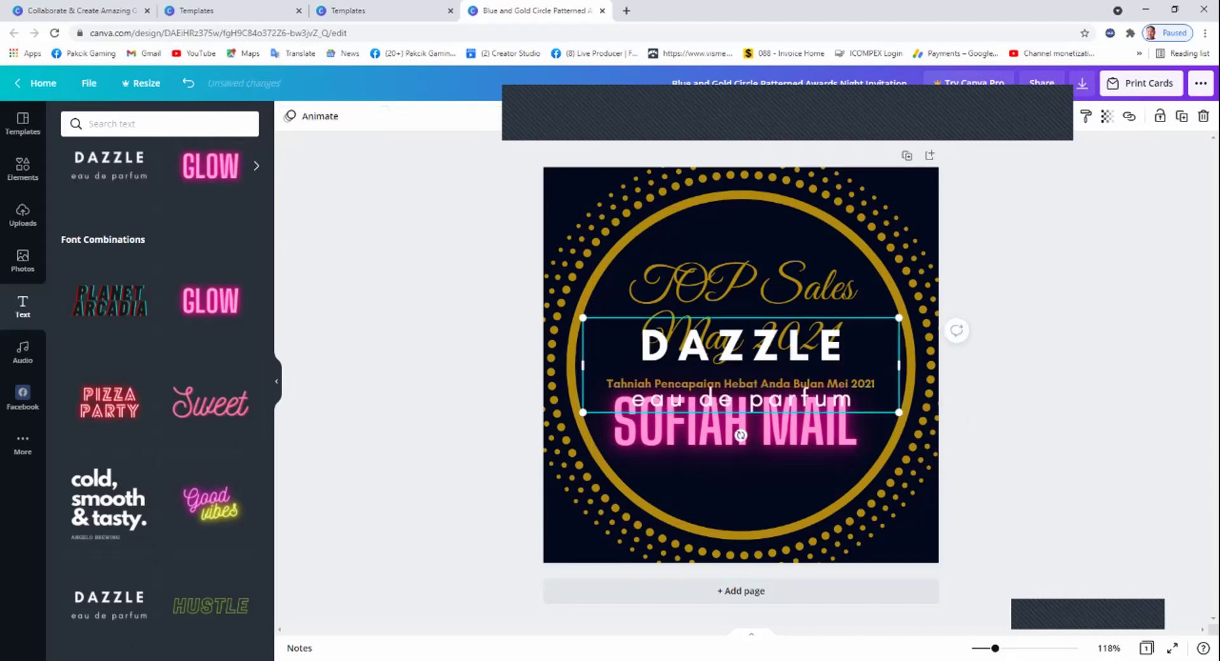
{"action": "left_click", "coordinate": [741, 345]}
{"action": "left_click", "coordinate": [710, 375]}
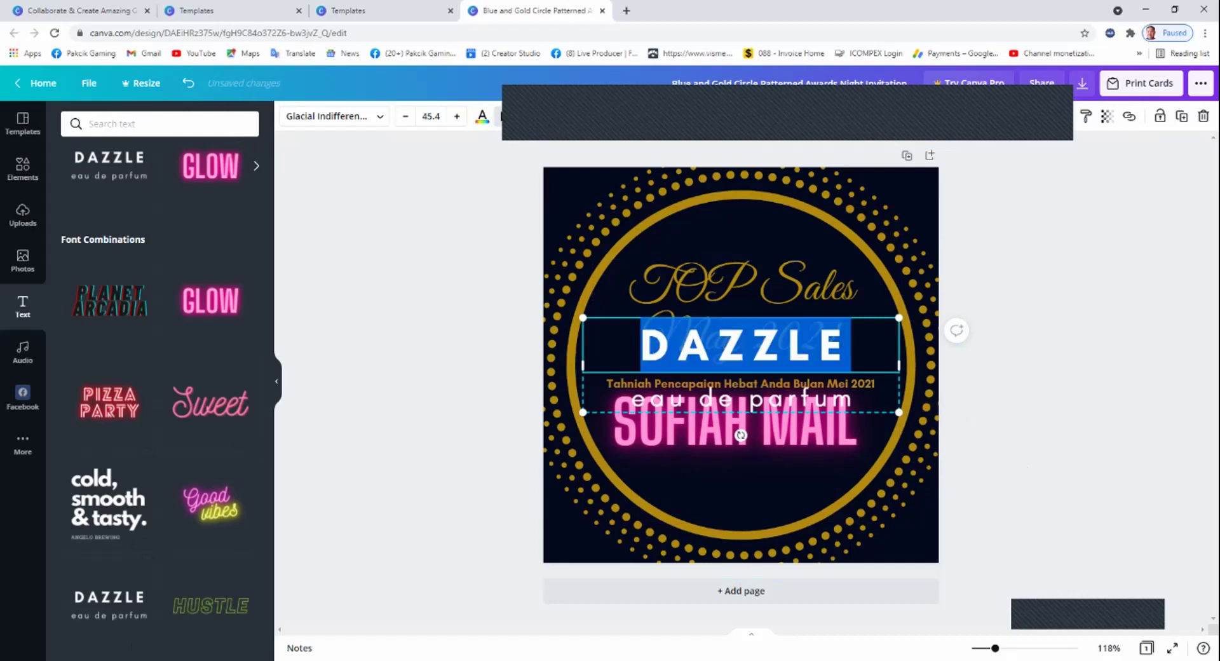
{"action": "type", "text": "16"}
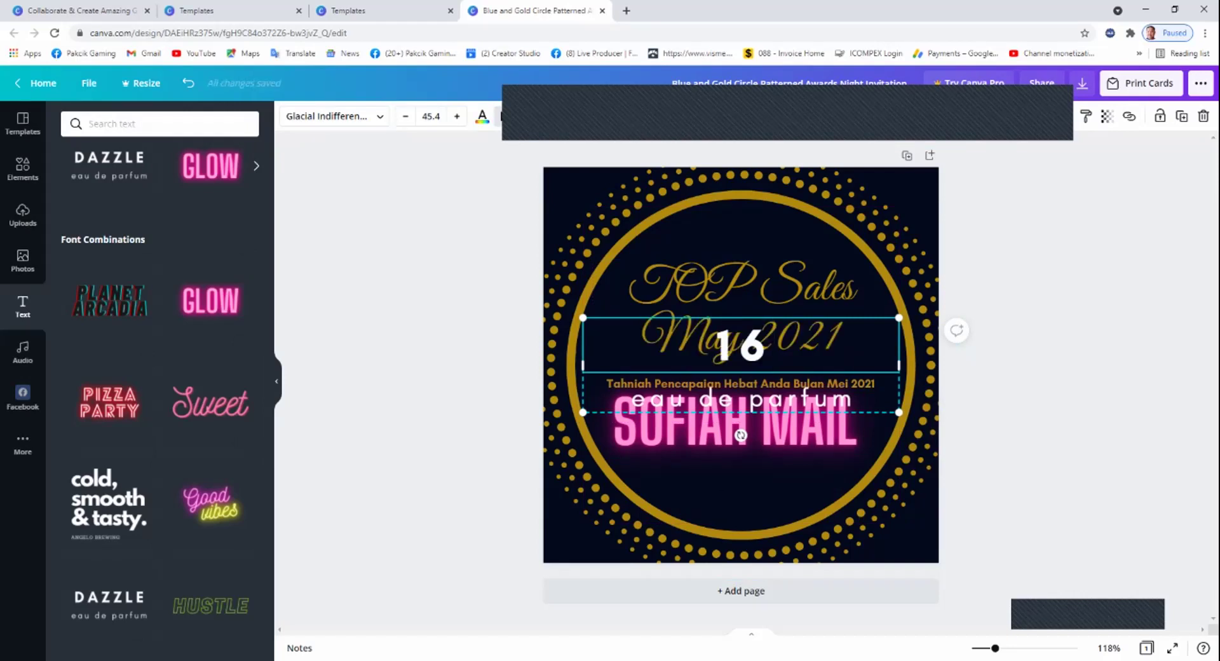
{"action": "type", "text": ","}
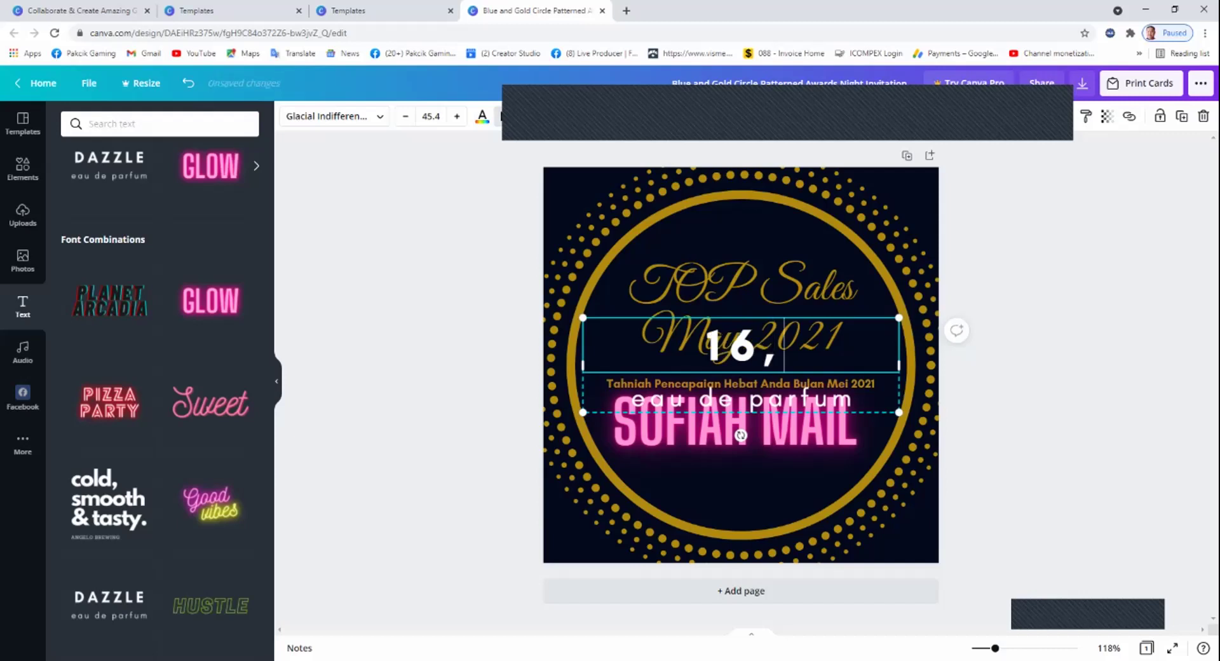
{"action": "type", "text": "655.80"}
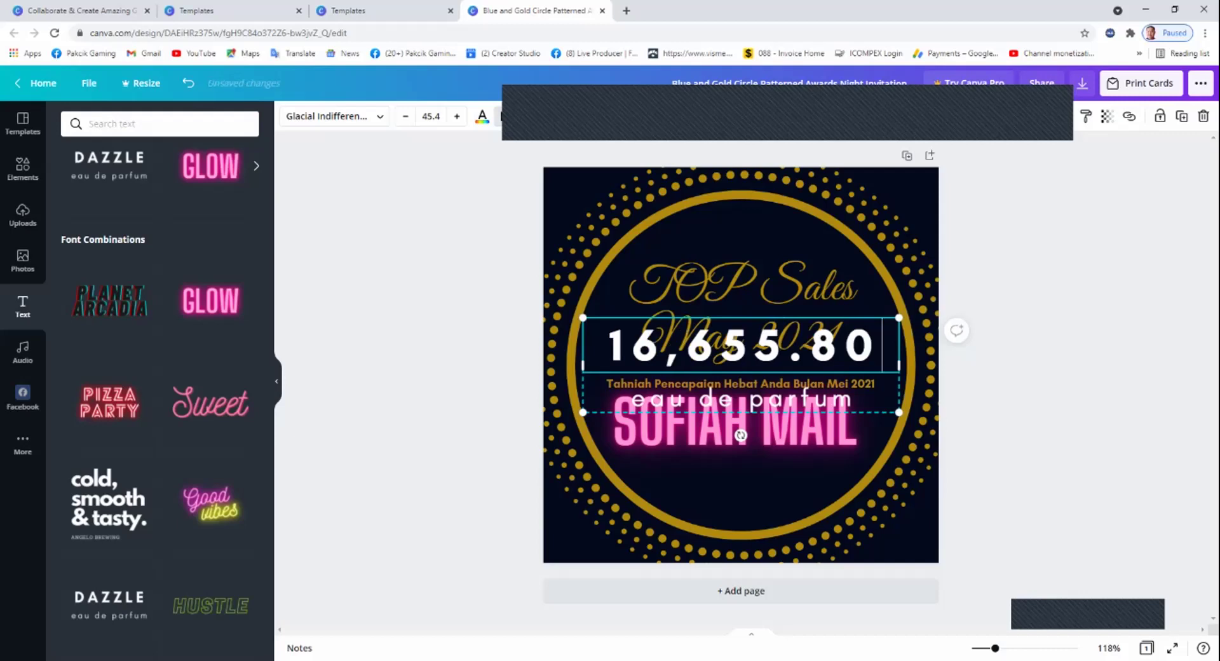
{"action": "double_click", "coordinate": [729, 400]}
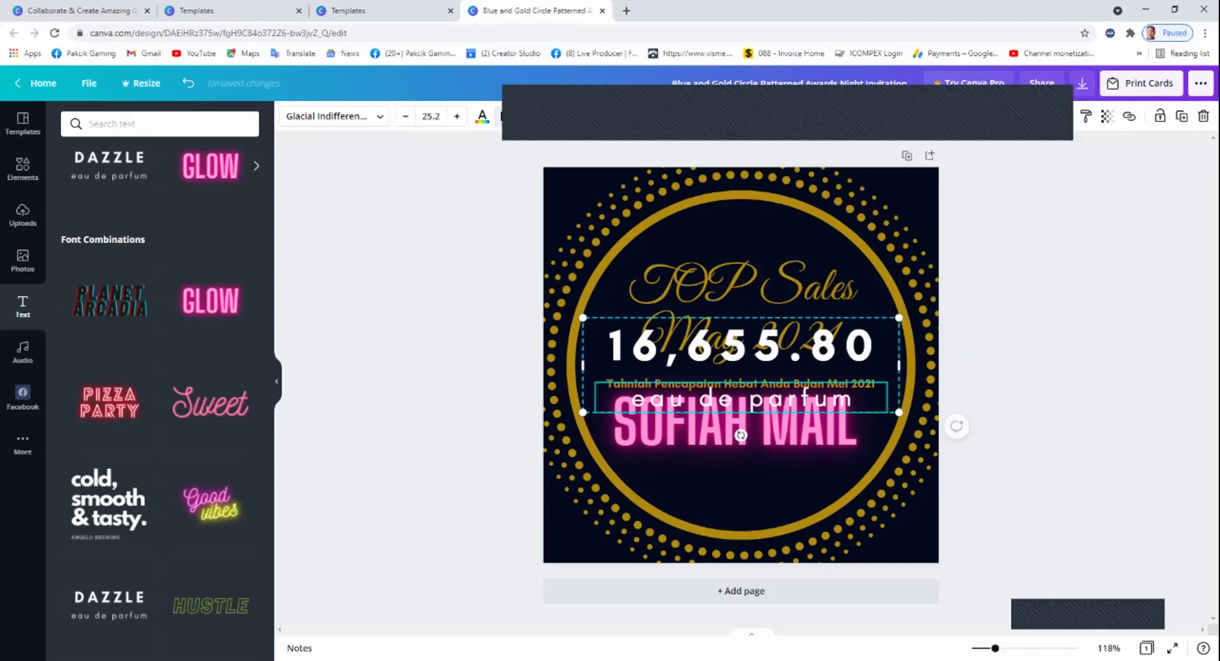
{"action": "key", "text": "BackSpace"}
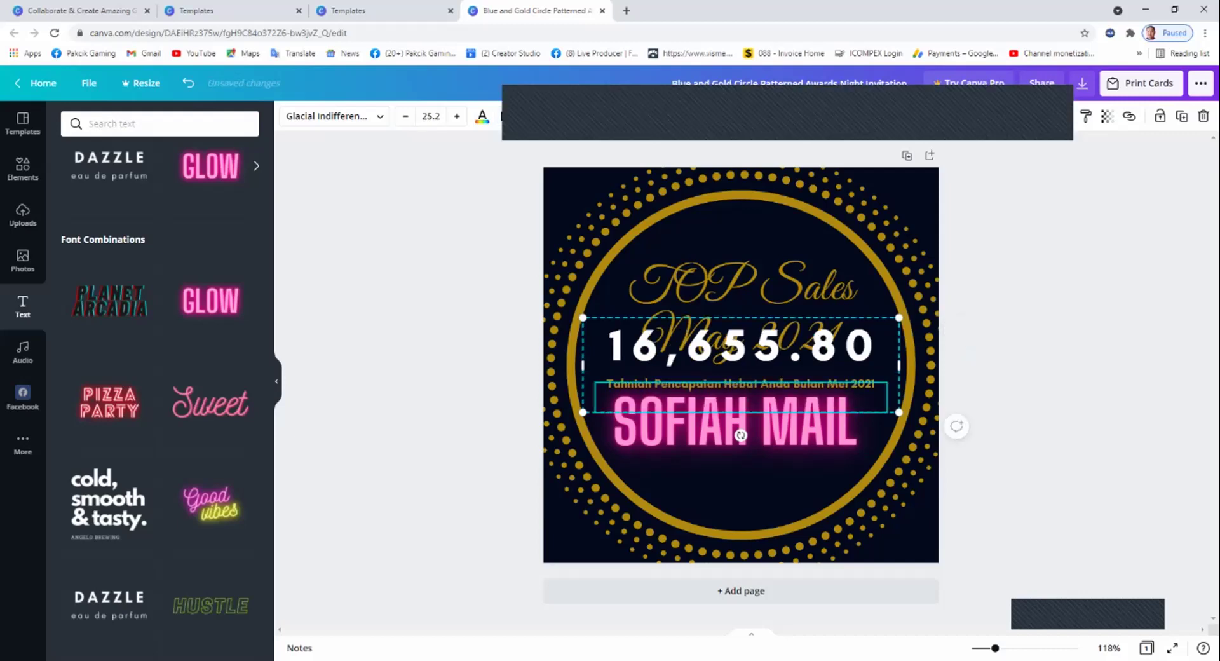
Shrink the 16,655.80 figure and centre it beneath the winner's name.
{"action": "left_click_drag", "start_coordinate": [740, 435], "coordinate": [734, 556]}
{"action": "left_click_drag", "start_coordinate": [903, 534], "coordinate": [820, 509]}
{"action": "mouse_move", "coordinate": [718, 470]}
{"action": "left_mouse_down"}
{"action": "mouse_move", "coordinate": [748, 478]}
{"action": "mouse_move", "coordinate": [734, 467]}
{"action": "left_mouse_up"}
{"action": "key", "text": "Escape"}
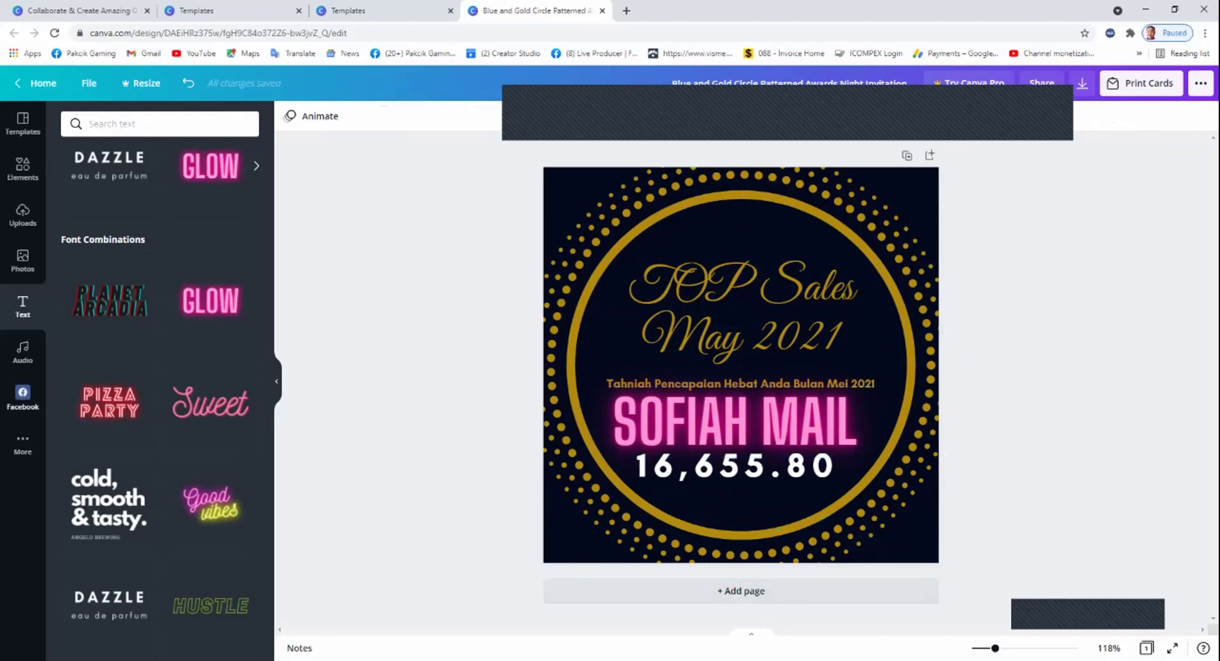
Duplicate the 16,655.80 sales figure and move the copy above the TOP Sales heading.
{"action": "scroll", "coordinate": [158, 381], "scroll_direction": "down", "scroll_amount": 5}
{"action": "scroll", "coordinate": [160, 382], "scroll_direction": "down", "scroll_amount": 8}
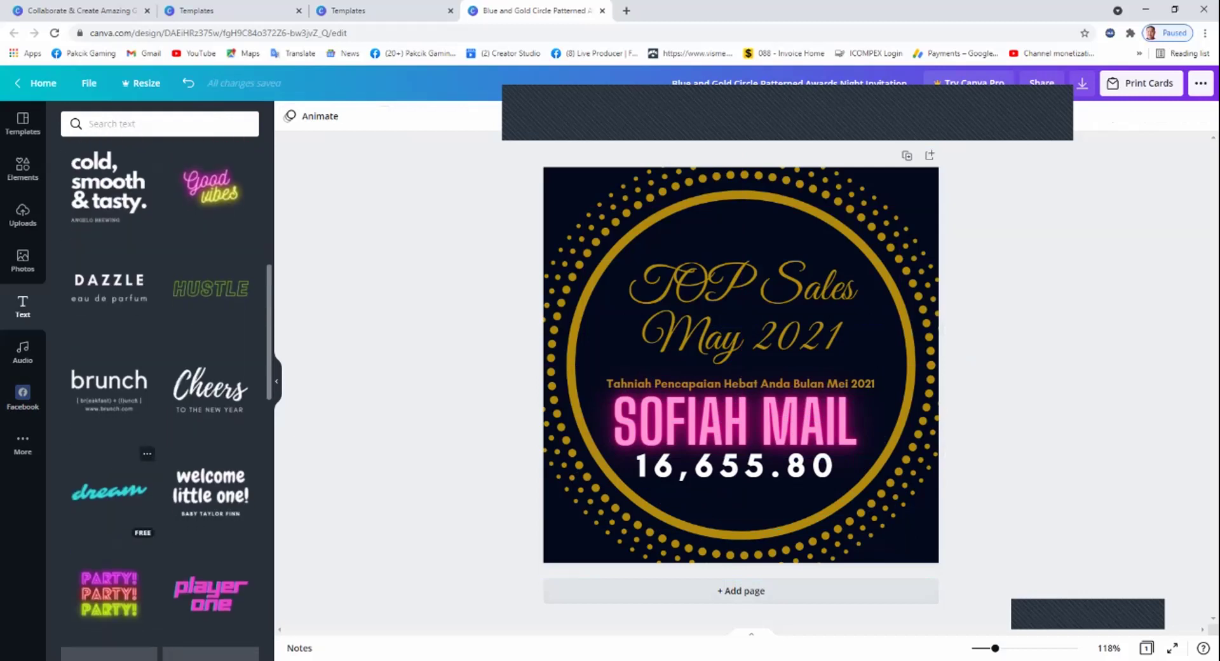
{"action": "scroll", "coordinate": [160, 382], "scroll_direction": "up", "scroll_amount": 4}
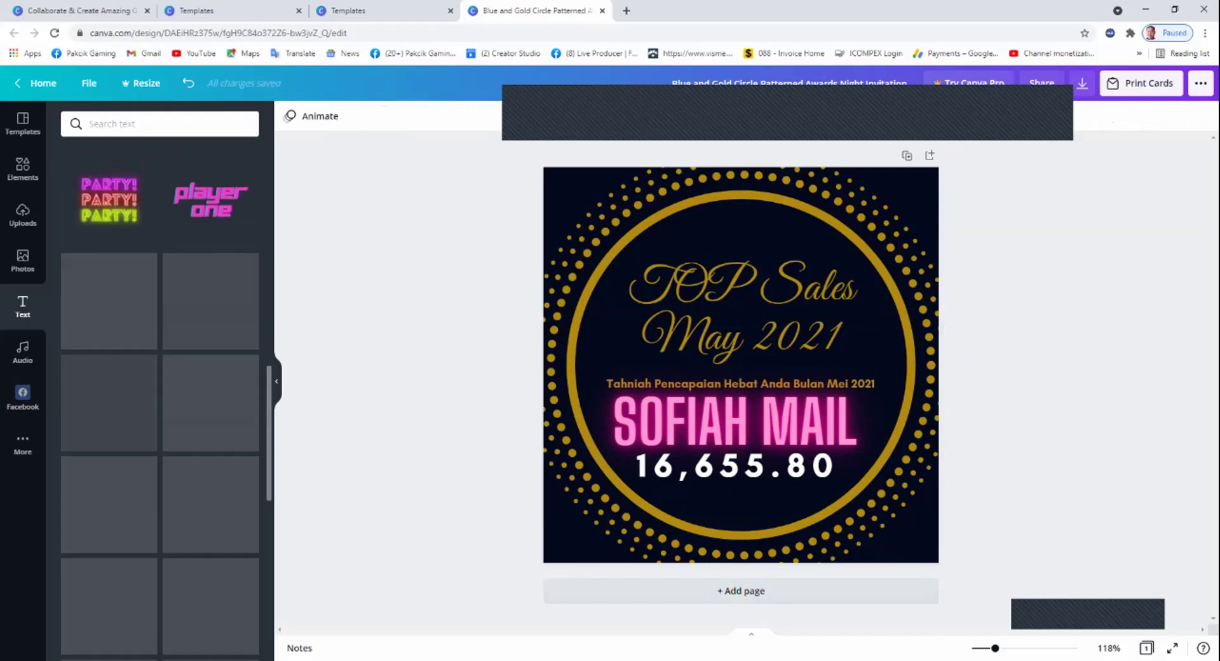
{"action": "scroll", "coordinate": [160, 381], "scroll_direction": "up", "scroll_amount": 3}
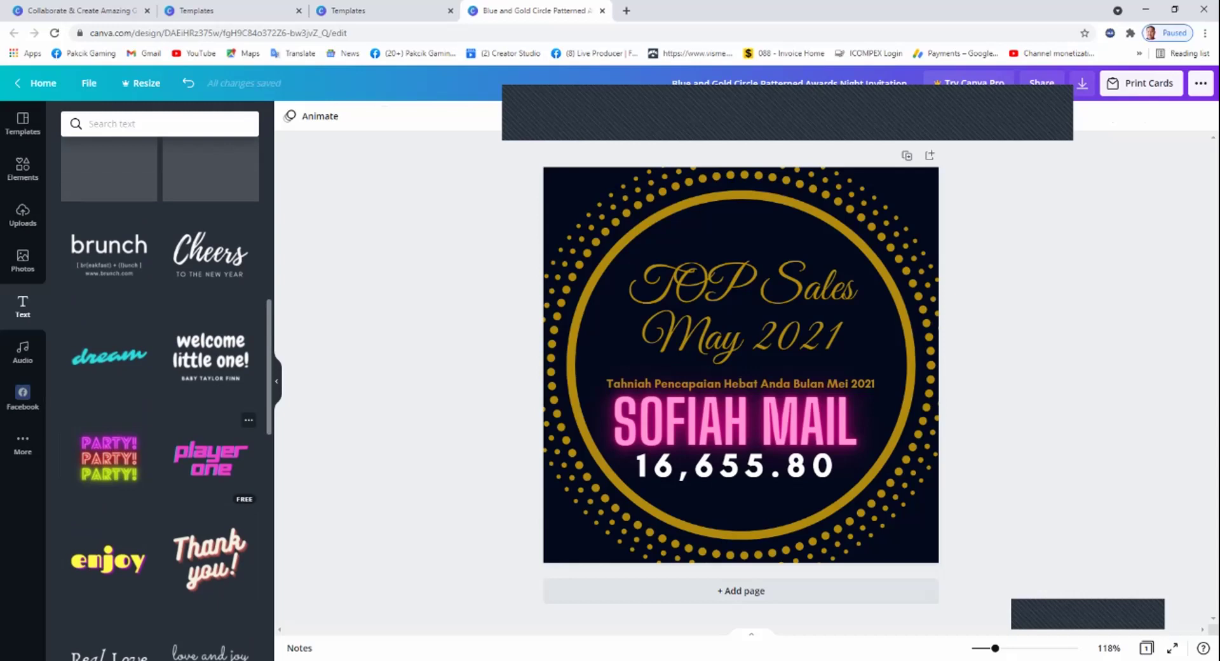
{"action": "scroll", "coordinate": [160, 382], "scroll_direction": "down", "scroll_amount": 4}
{"action": "scroll", "coordinate": [160, 381], "scroll_direction": "down", "scroll_amount": 3}
{"action": "scroll", "coordinate": [210, 356], "scroll_direction": "down", "scroll_amount": 2}
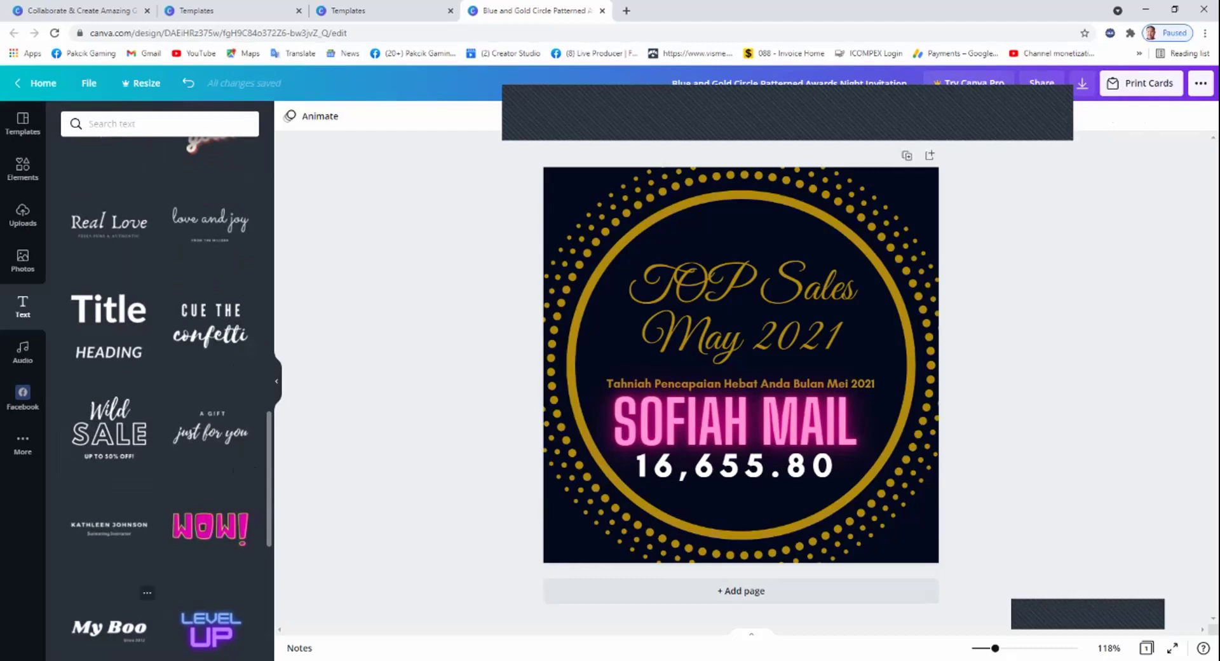
{"action": "left_click", "coordinate": [735, 465]}
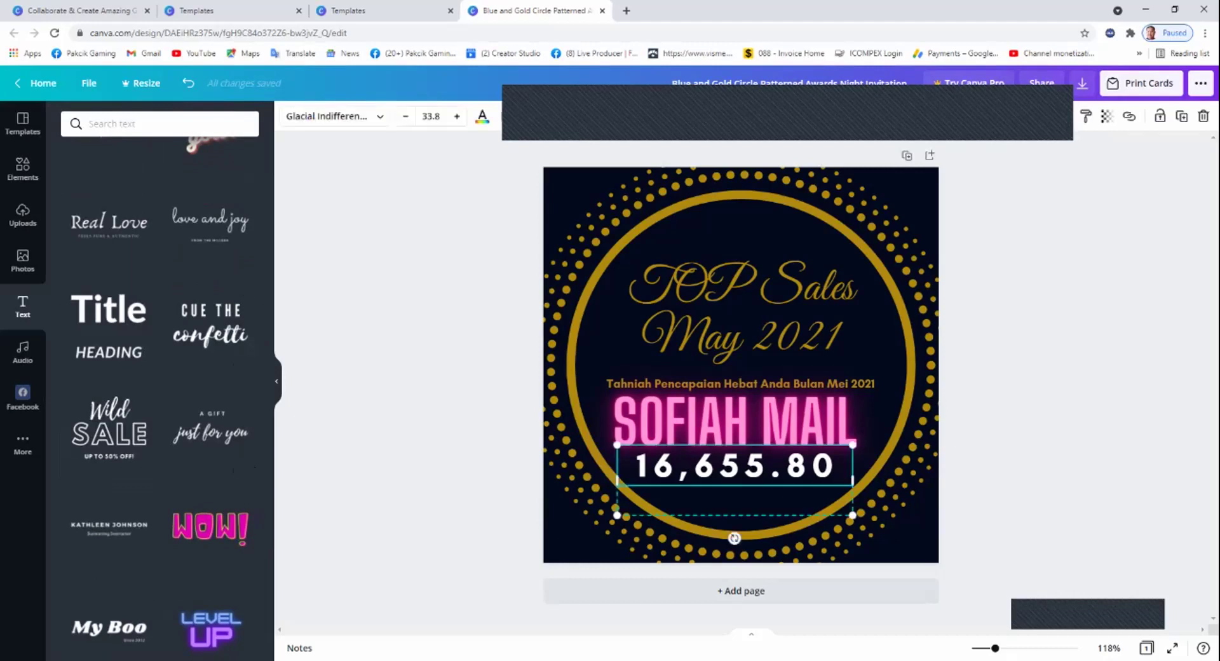
{"action": "right_click", "coordinate": [712, 386]}
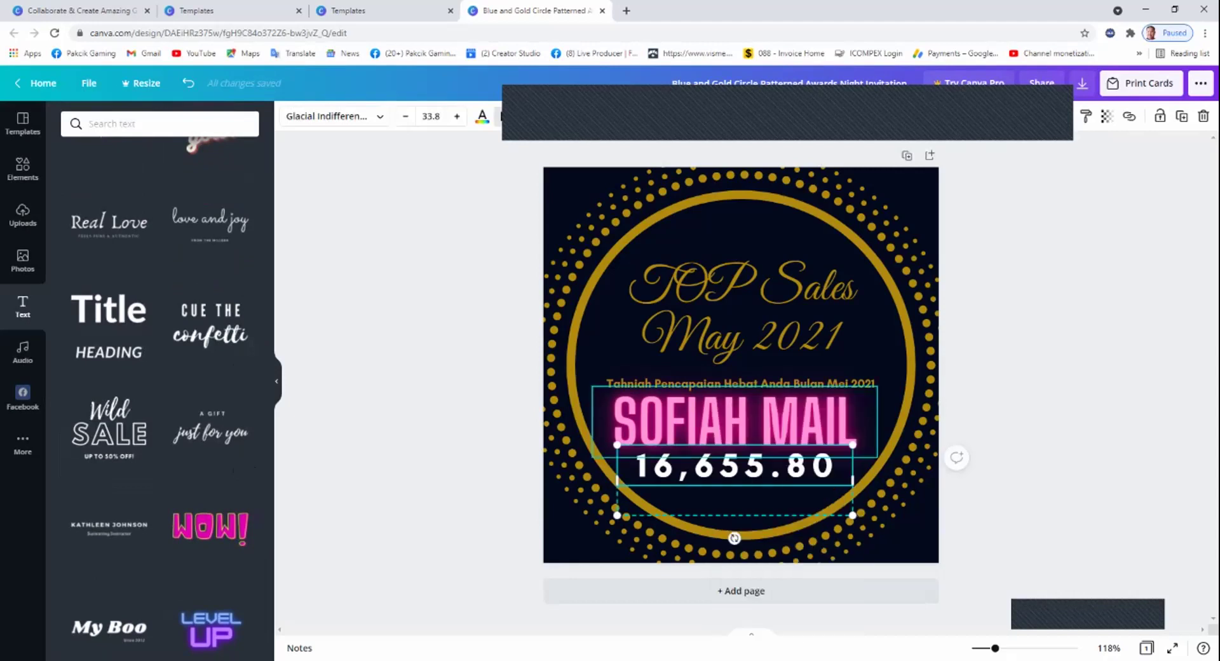
{"action": "right_click", "coordinate": [755, 354]}
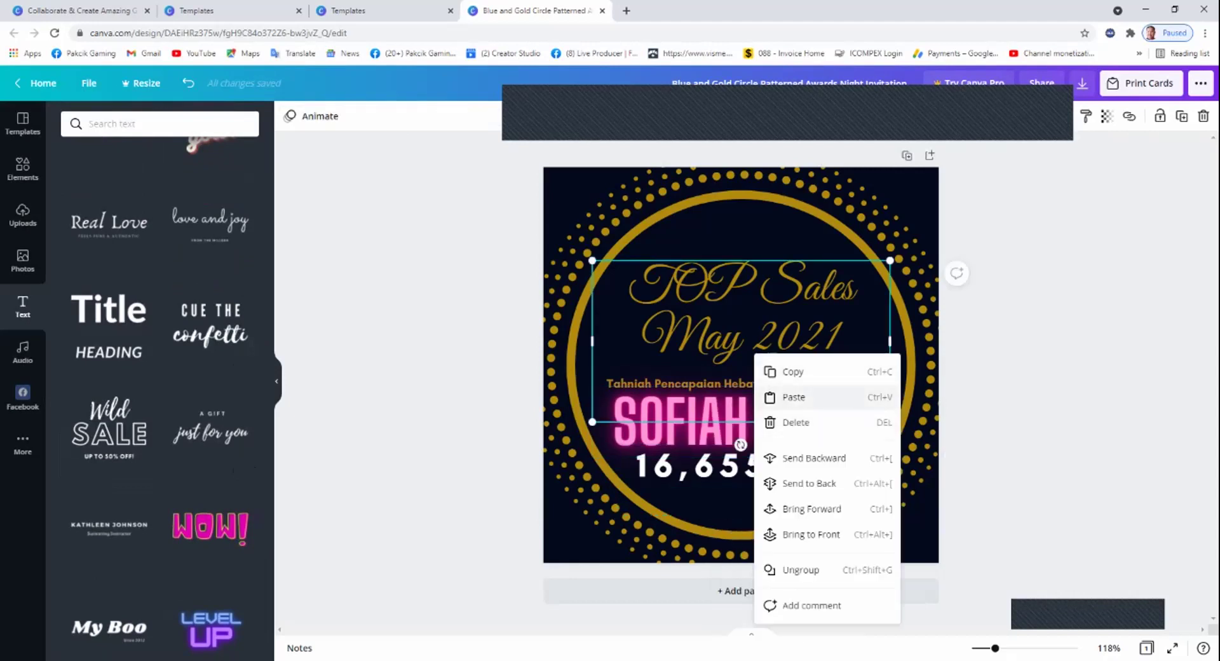
{"action": "left_click", "coordinate": [794, 397]}
{"action": "left_click", "coordinate": [199, 105]}
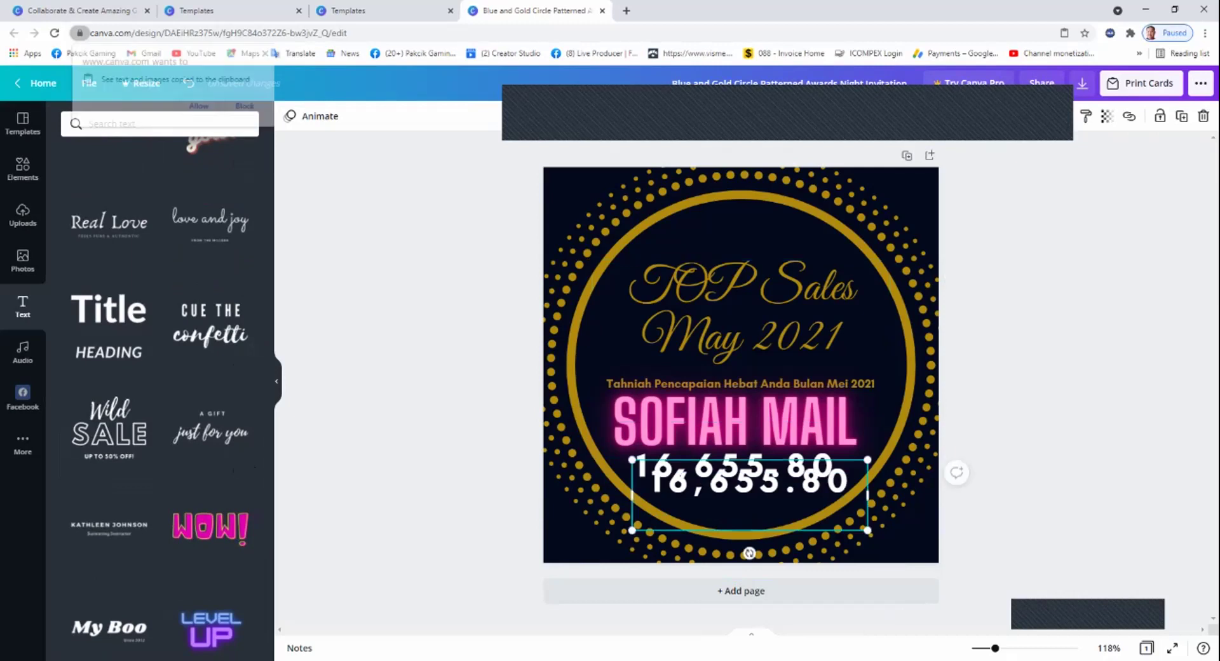
{"action": "left_click_drag", "start_coordinate": [750, 483], "coordinate": [742, 237]}
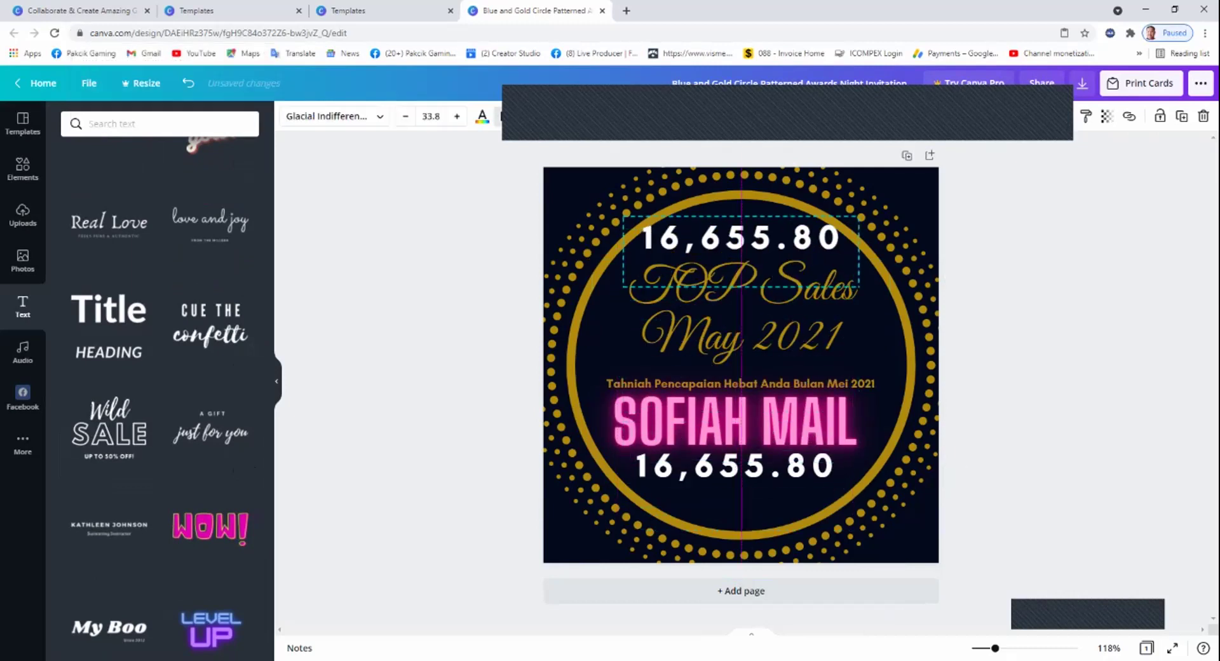
Retype the copied text as 'TEAM PAKCIK'.
{"action": "double_click", "coordinate": [741, 237]}
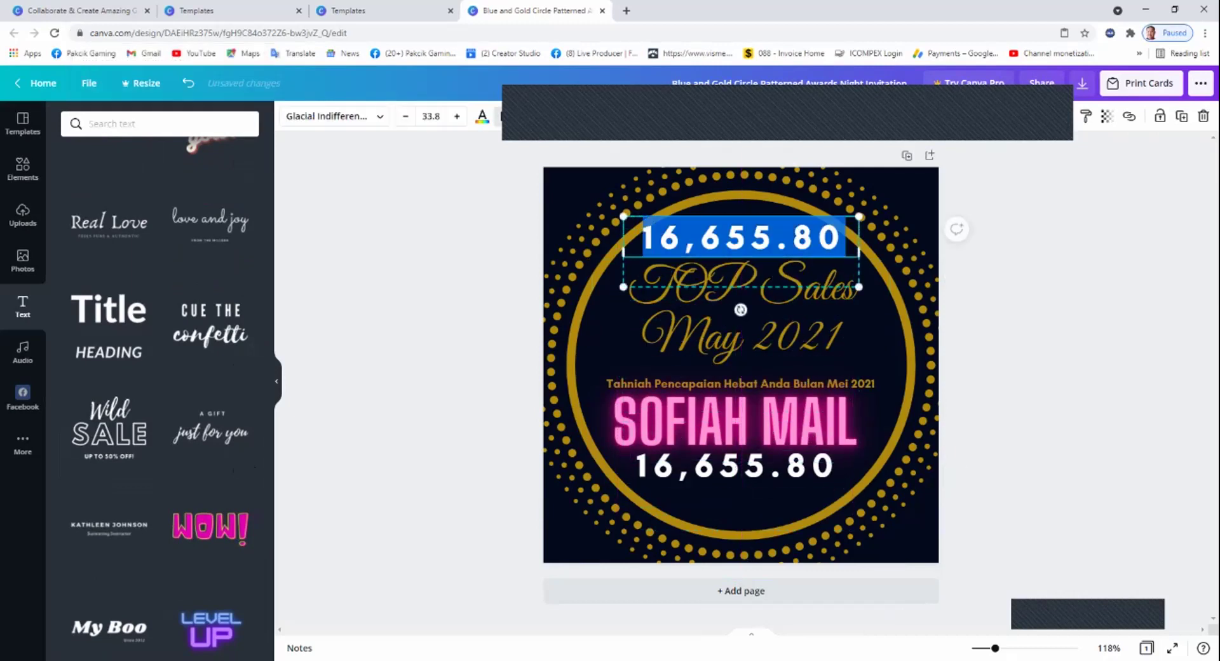
{"action": "type", "text": "TEAP"}
{"action": "key", "text": "BackSpace"}
{"action": "type", "text": "M"}
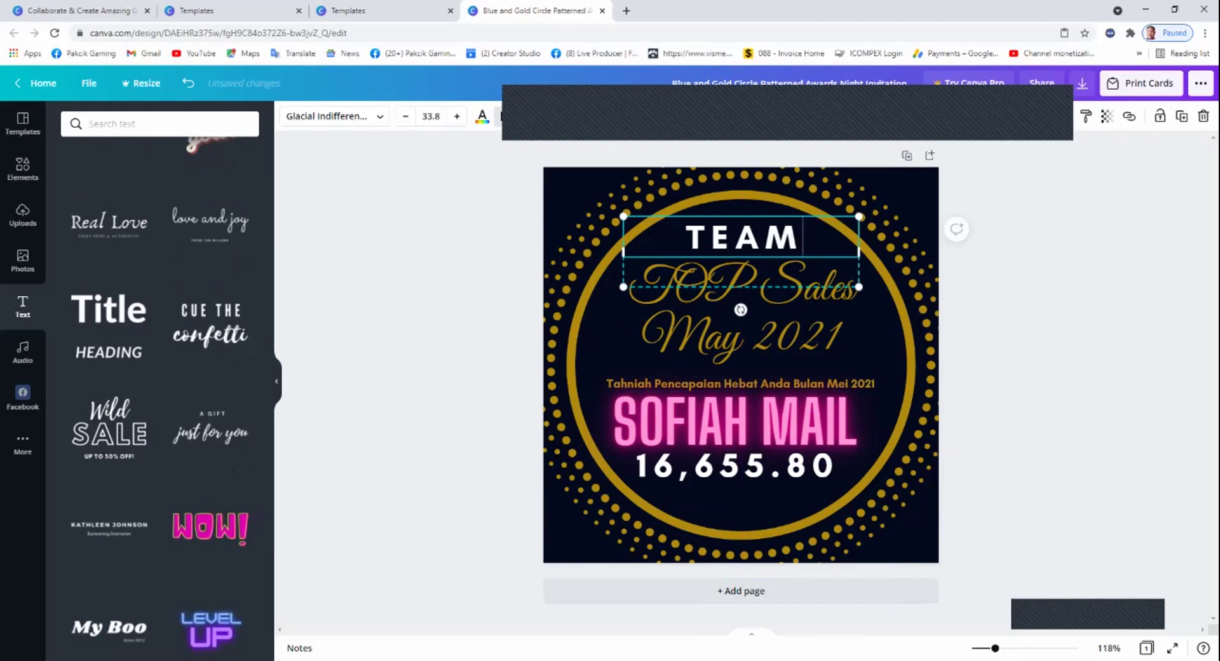
{"action": "key", "text": "Return"}
{"action": "type", "text": "PAKCIK"}
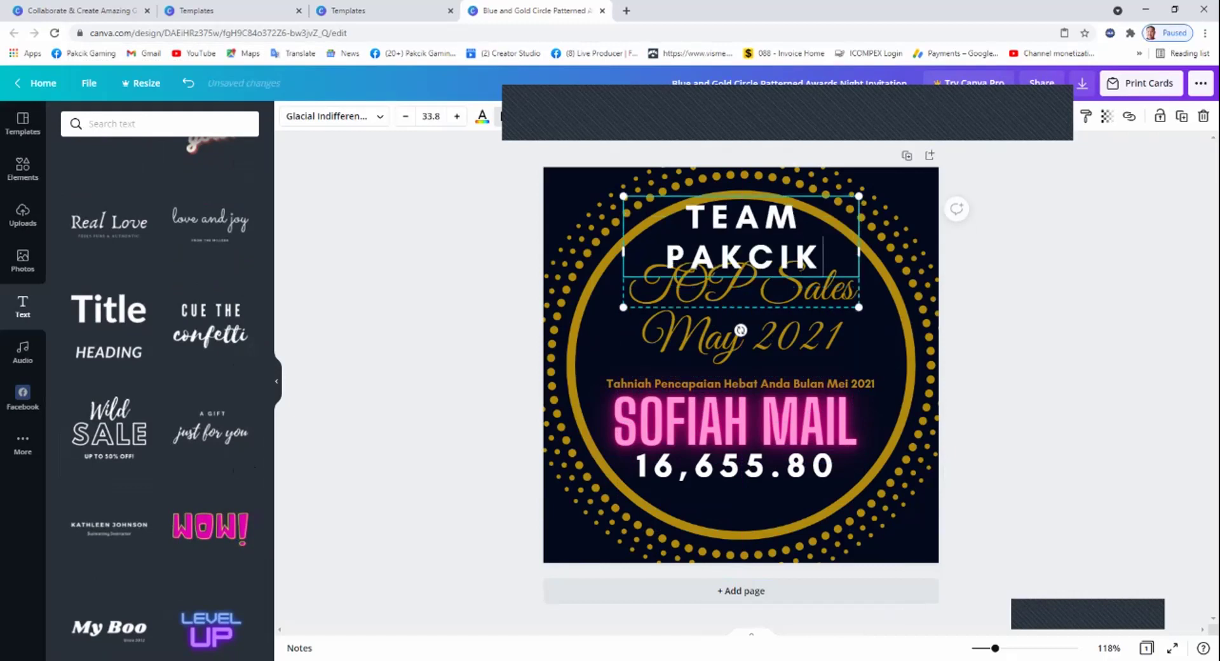
Reduce the TEAM PAKCIK font size three steps and nudge it into place.
{"action": "key", "text": "shift+Left"}
{"action": "key", "text": "shift+Left"}
{"action": "key", "text": "ctrl+a"}
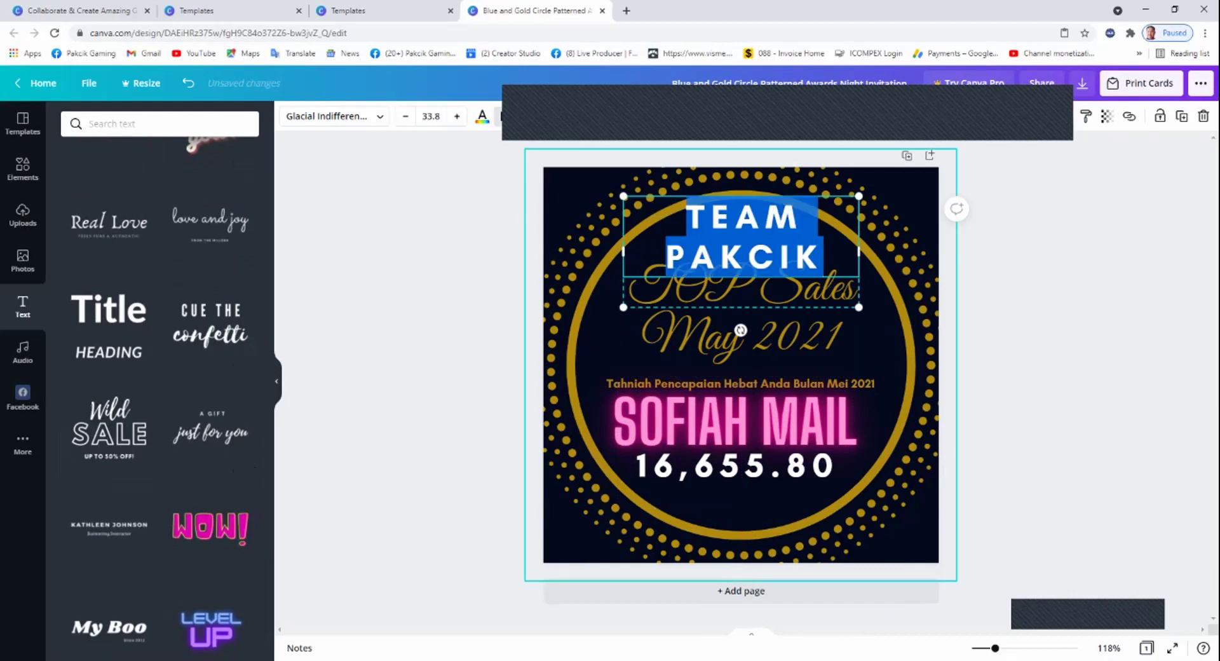
{"action": "key", "text": "ctrl+shift+comma"}
{"action": "key", "text": "ctrl+shift+comma"}
{"action": "key", "text": "ctrl+shift+comma"}
{"action": "key", "text": "ctrl+shift+comma"}
{"action": "key", "text": "ctrl+shift+comma"}
{"action": "key", "text": "ctrl+shift+comma"}
{"action": "key", "text": "ctrl+shift+comma"}
{"action": "key", "text": "ctrl+shift+comma"}
{"action": "key", "text": "ctrl+shift+comma"}
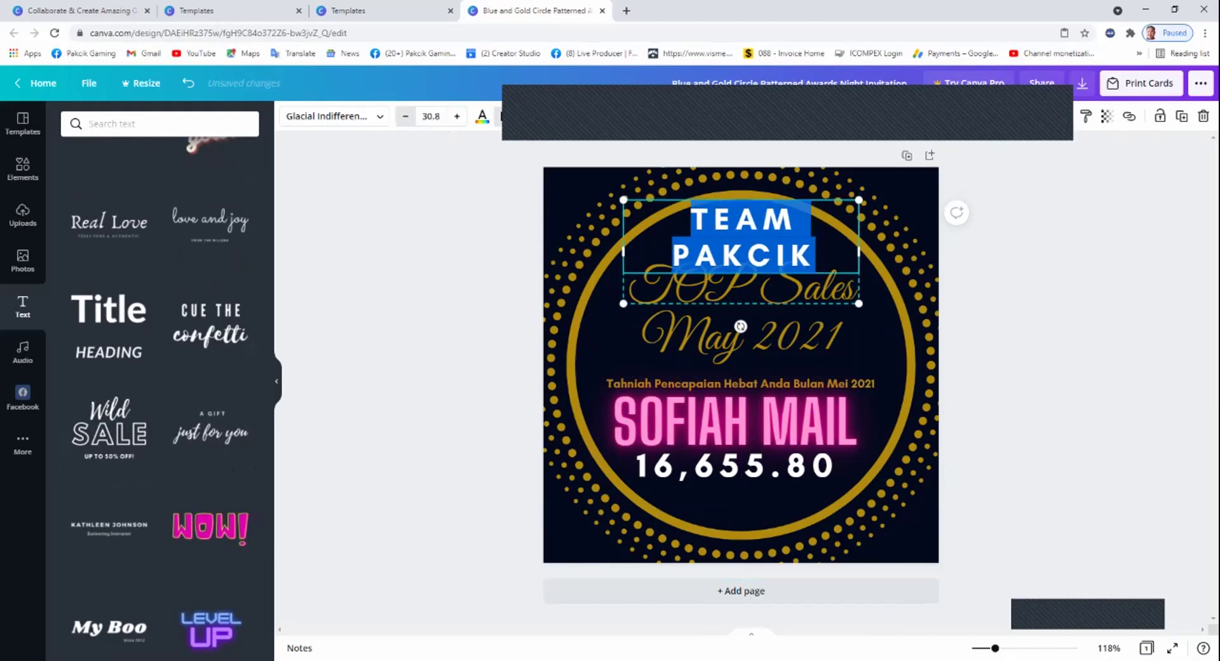
{"action": "key", "text": "ctrl+shift+comma"}
{"action": "key", "text": "ctrl+shift+comma"}
{"action": "key", "text": "ctrl+shift+comma"}
{"action": "key", "text": "ctrl+shift+comma"}
{"action": "key", "text": "ctrl+shift+comma"}
{"action": "key", "text": "ctrl+shift+comma"}
{"action": "key", "text": "ctrl+shift+comma"}
{"action": "key", "text": "ctrl+shift+comma"}
{"action": "key", "text": "ctrl+shift+comma"}
{"action": "key", "text": "ctrl+shift+comma"}
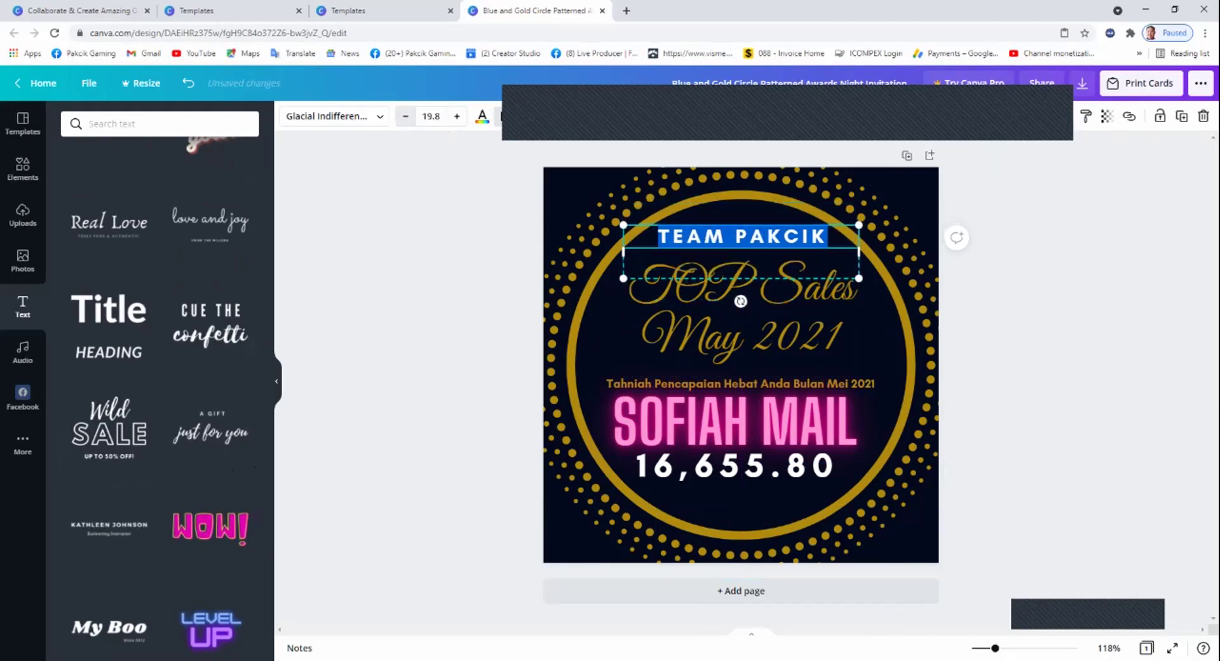
{"action": "key", "text": "ctrl+shift+comma"}
{"action": "key", "text": "ctrl+shift+comma"}
{"action": "key", "text": "ctrl+shift+comma"}
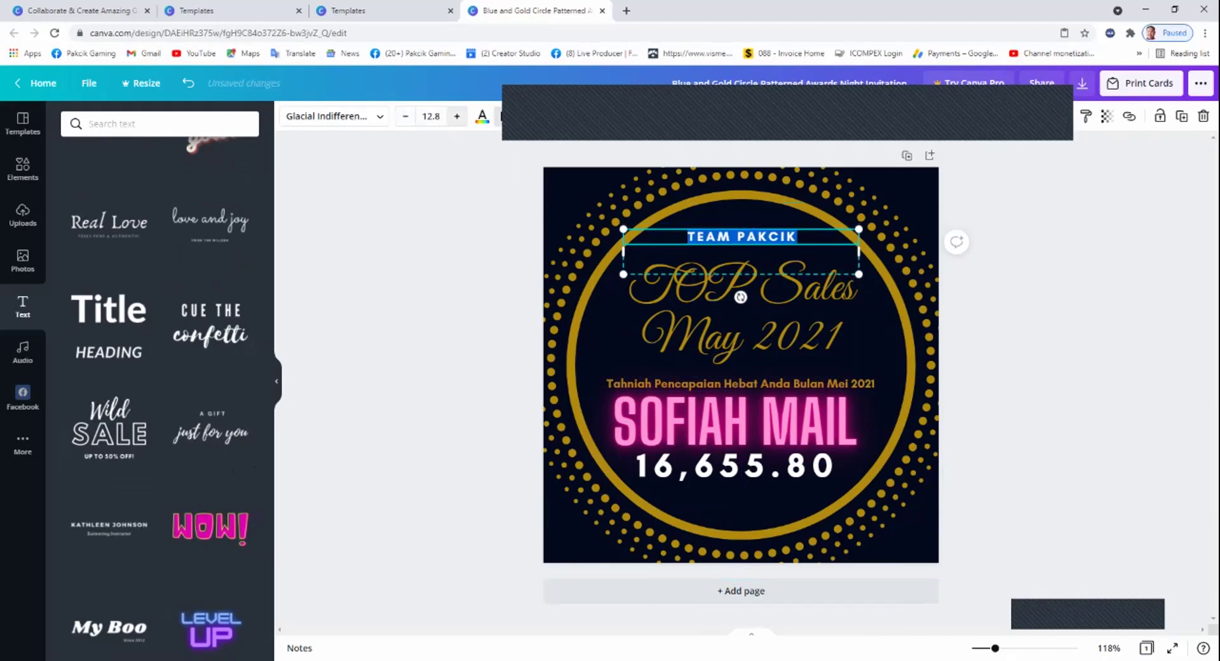
{"action": "key", "text": "Escape"}
{"action": "left_click_drag", "start_coordinate": [741, 251], "coordinate": [745, 260]}
{"action": "key", "text": "Escape"}
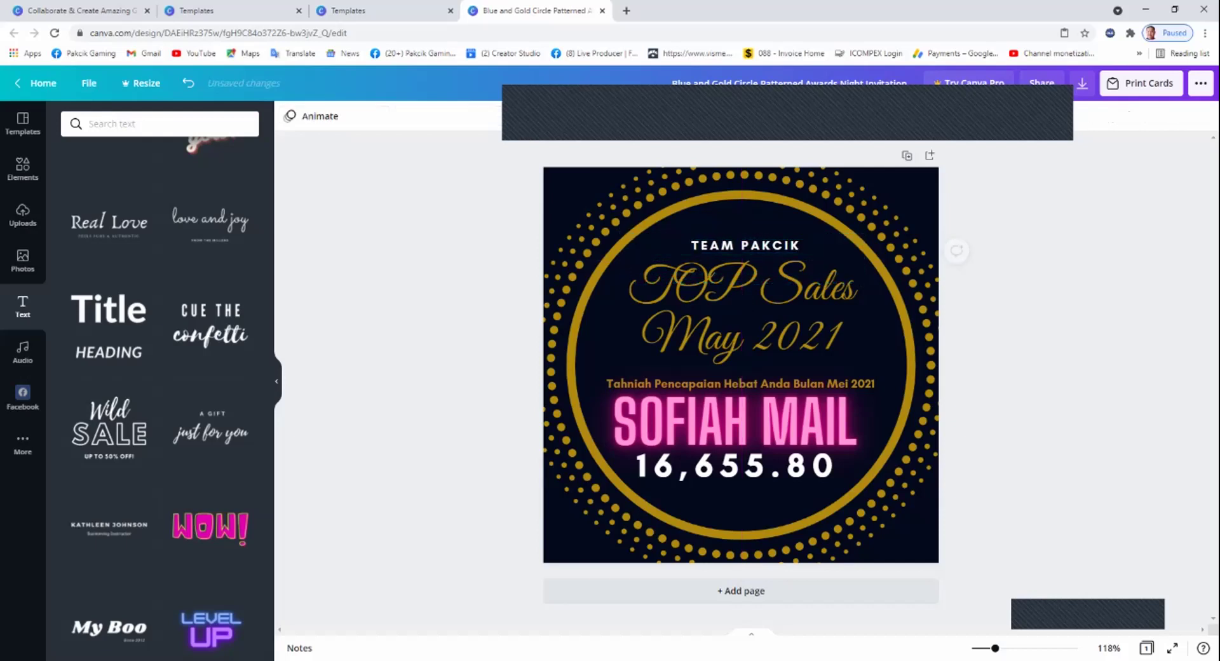
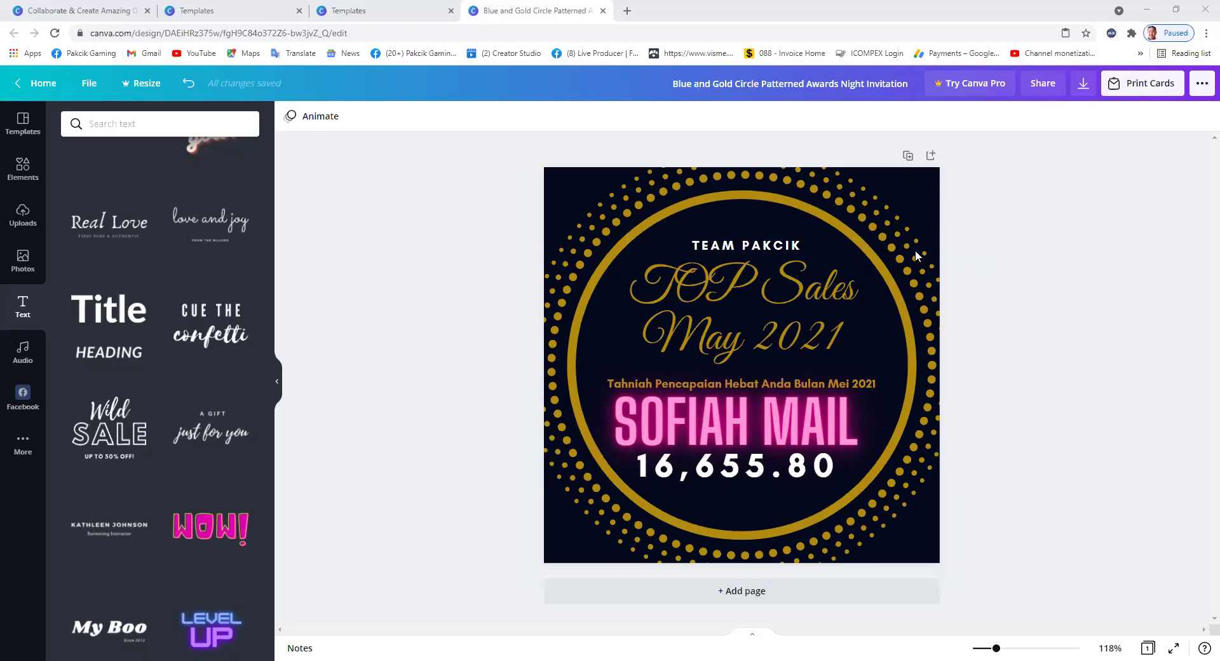
Leave the finished TOP Sales award design and go back to the Canva Home page.
{"action": "left_click", "coordinate": [42, 95]}
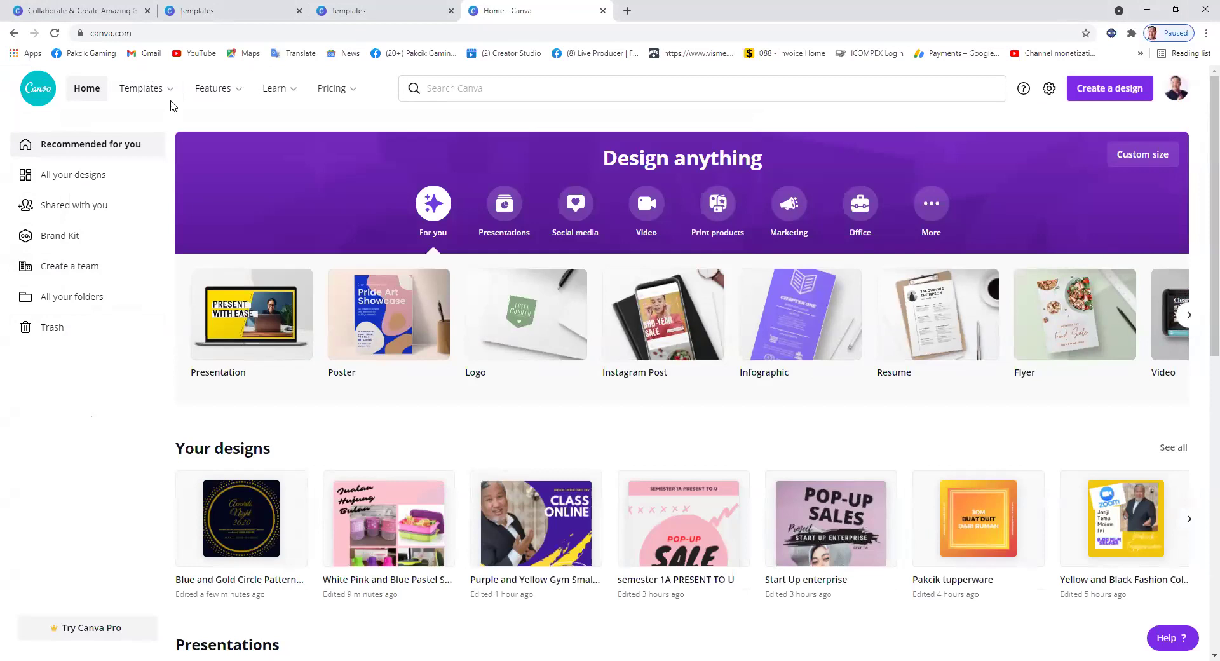
Open the Pakcik tupperware animated design from Your designs.
{"action": "mouse_move", "coordinate": [170, 91]}
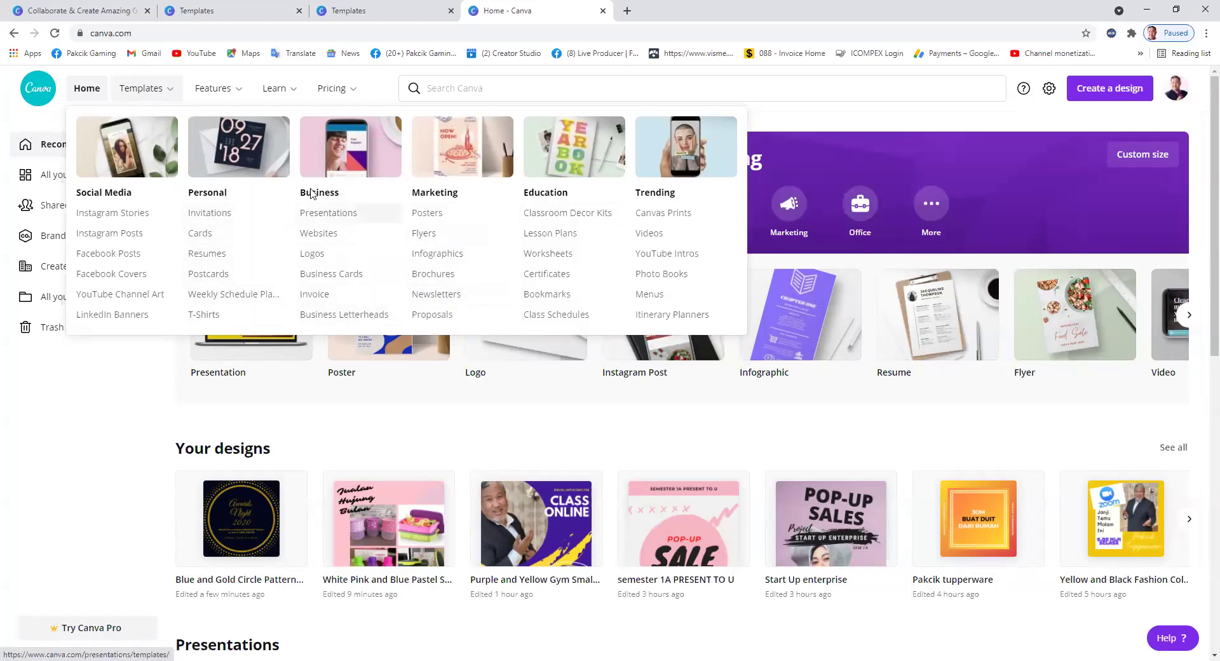
{"action": "mouse_move", "coordinate": [234, 95]}
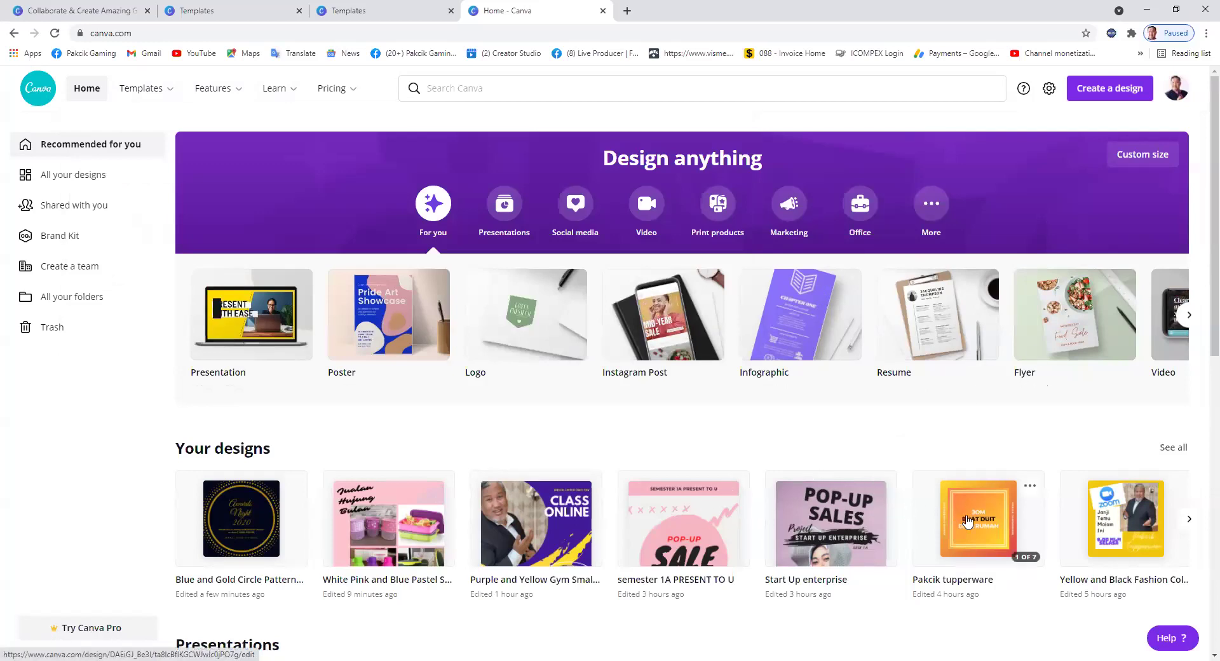
{"action": "left_click", "coordinate": [971, 522]}
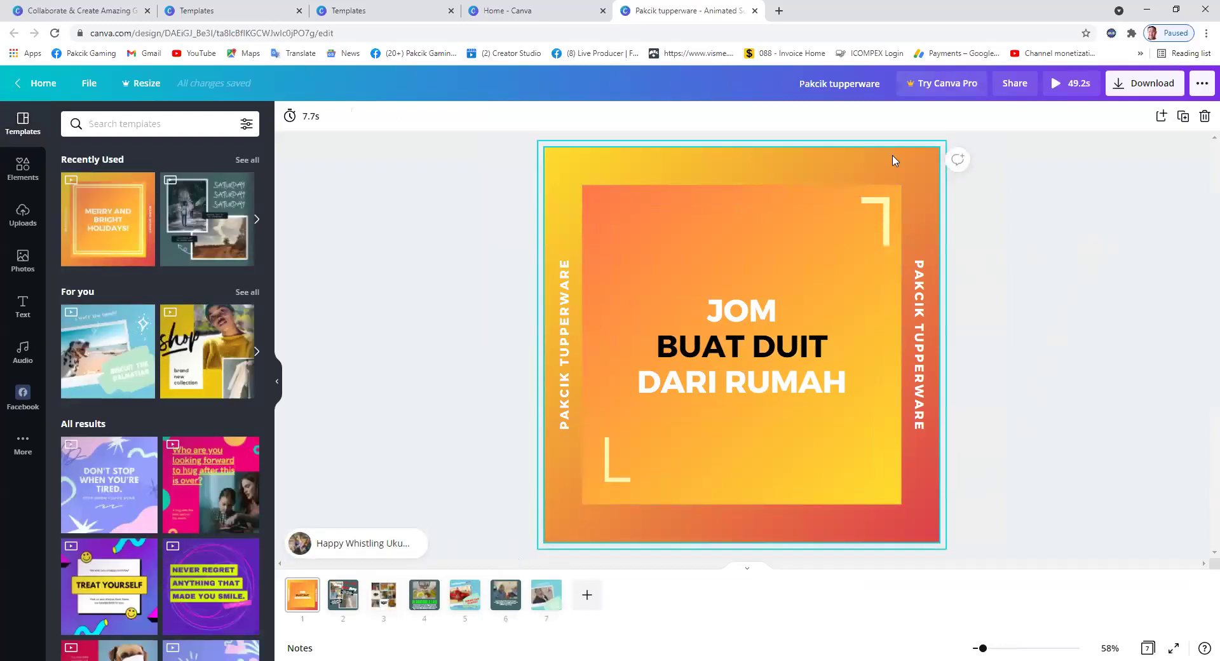
Preview the 49.2s Pakcik tupperware animation full-screen, then return to Home.
{"action": "left_click", "coordinate": [1073, 83]}
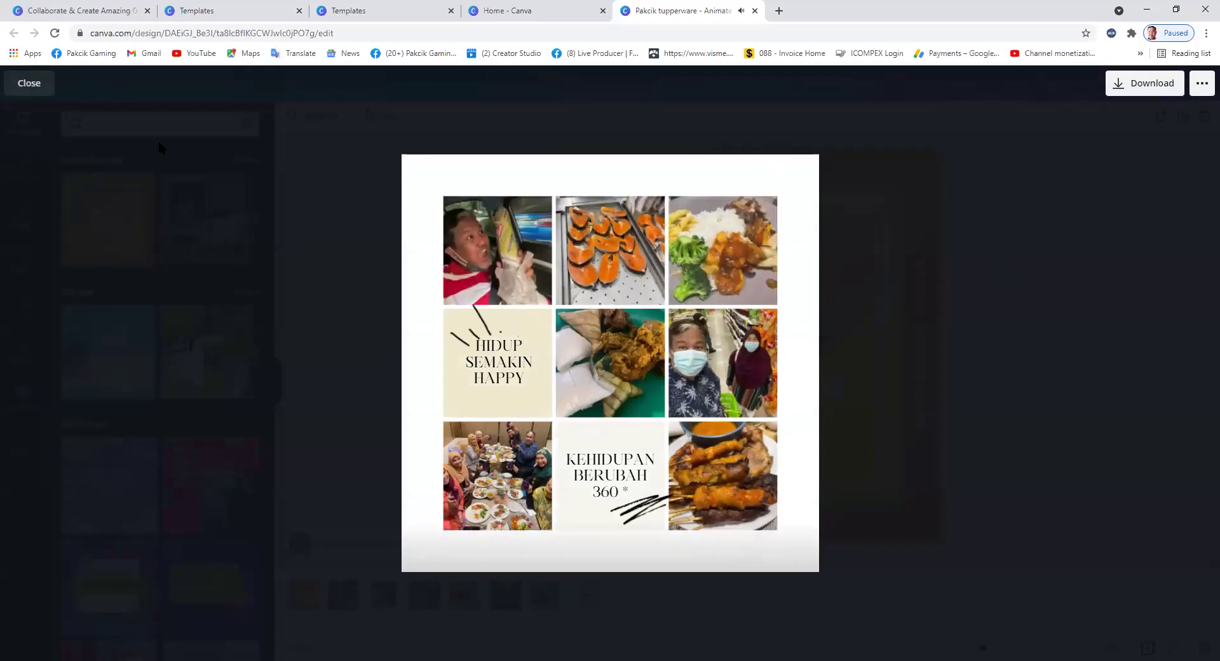
{"action": "left_click", "coordinate": [29, 83]}
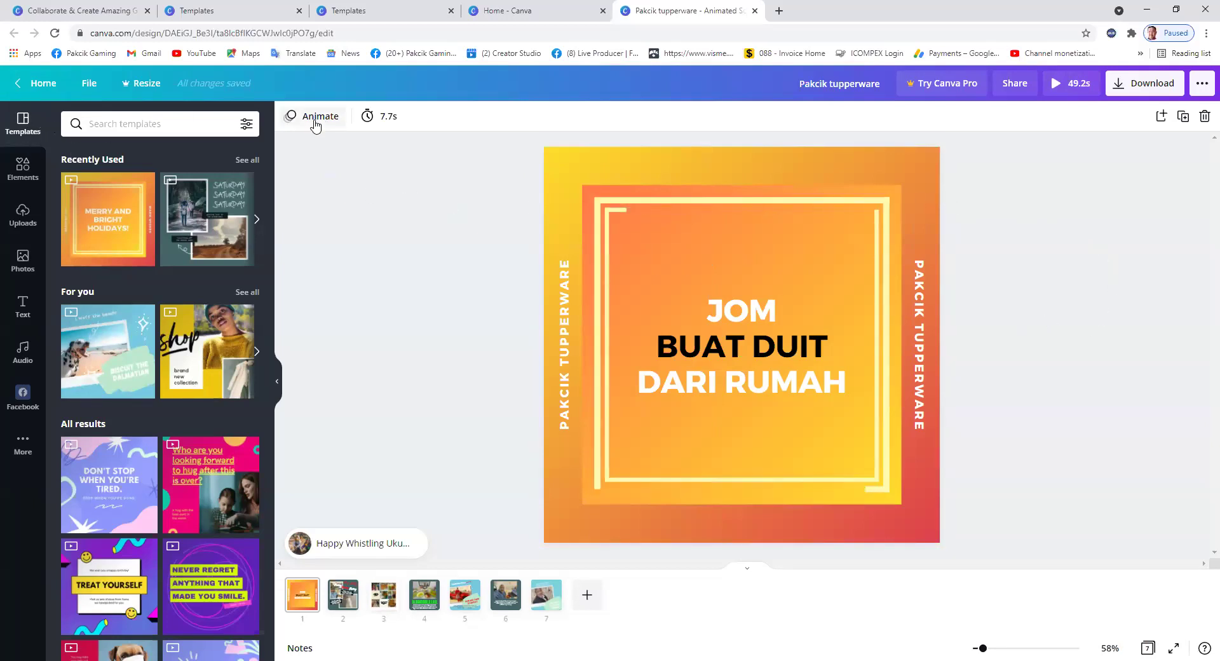
{"action": "left_click", "coordinate": [33, 80]}
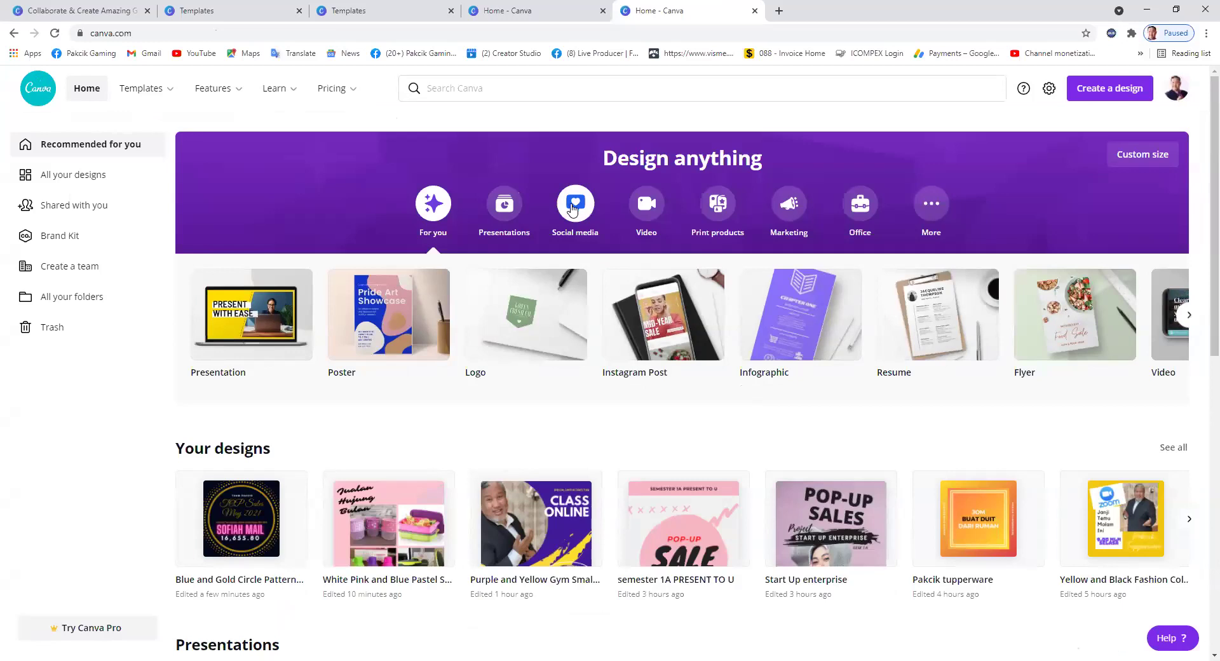
Show the Social media design types and browse the carousel forward and back to the start.
{"action": "left_click", "coordinate": [575, 209]}
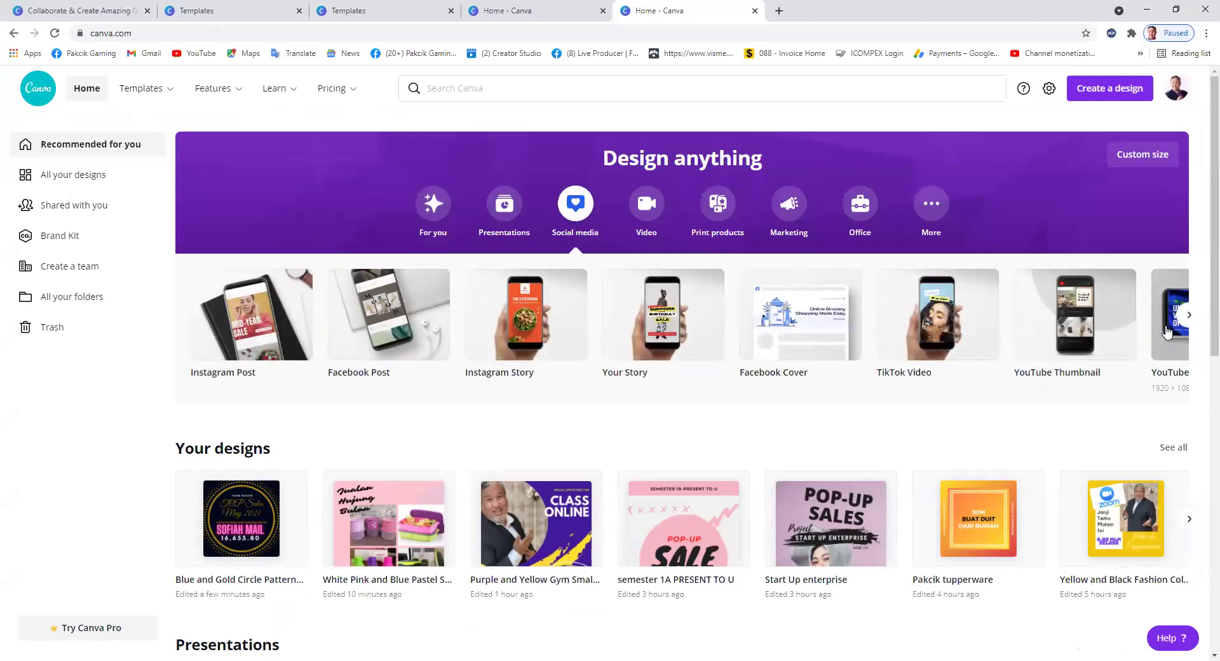
{"action": "left_click", "coordinate": [1189, 322]}
{"action": "left_click", "coordinate": [1189, 318]}
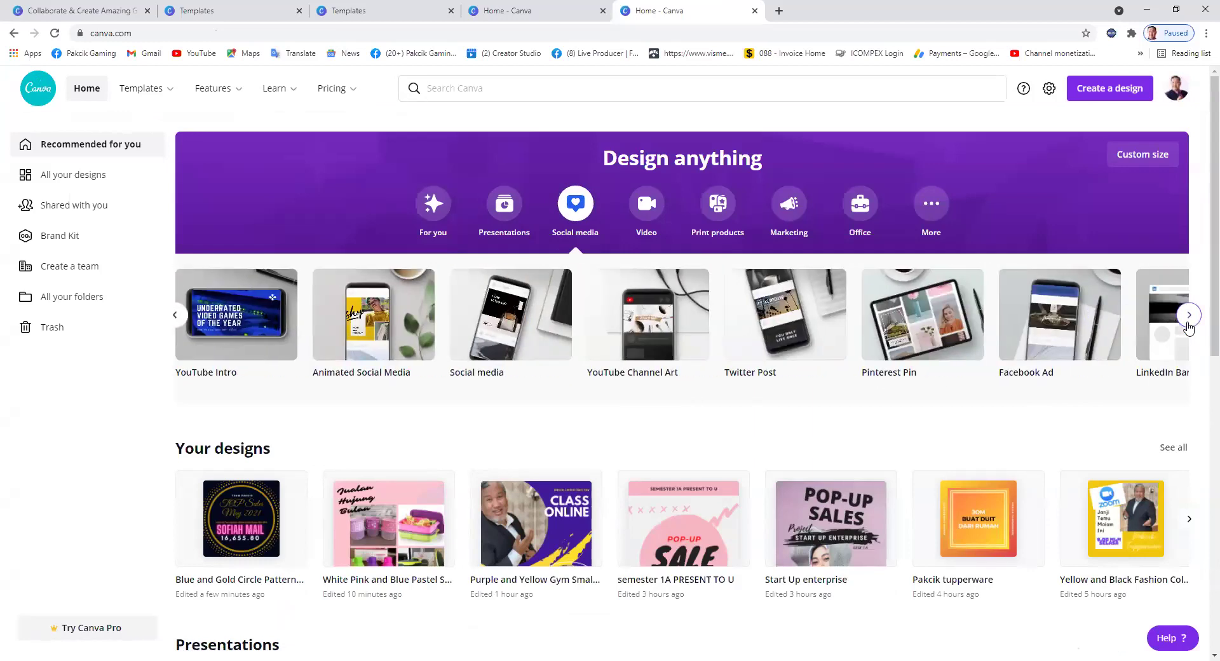
{"action": "left_click", "coordinate": [1189, 318]}
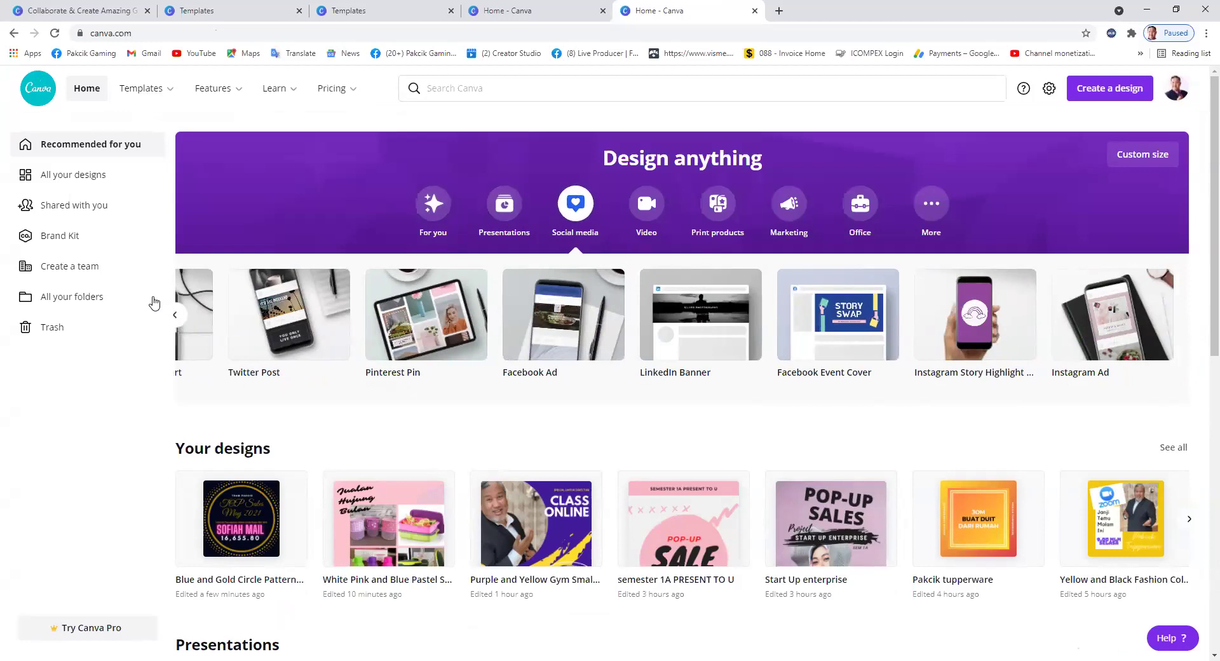
{"action": "left_click", "coordinate": [175, 315]}
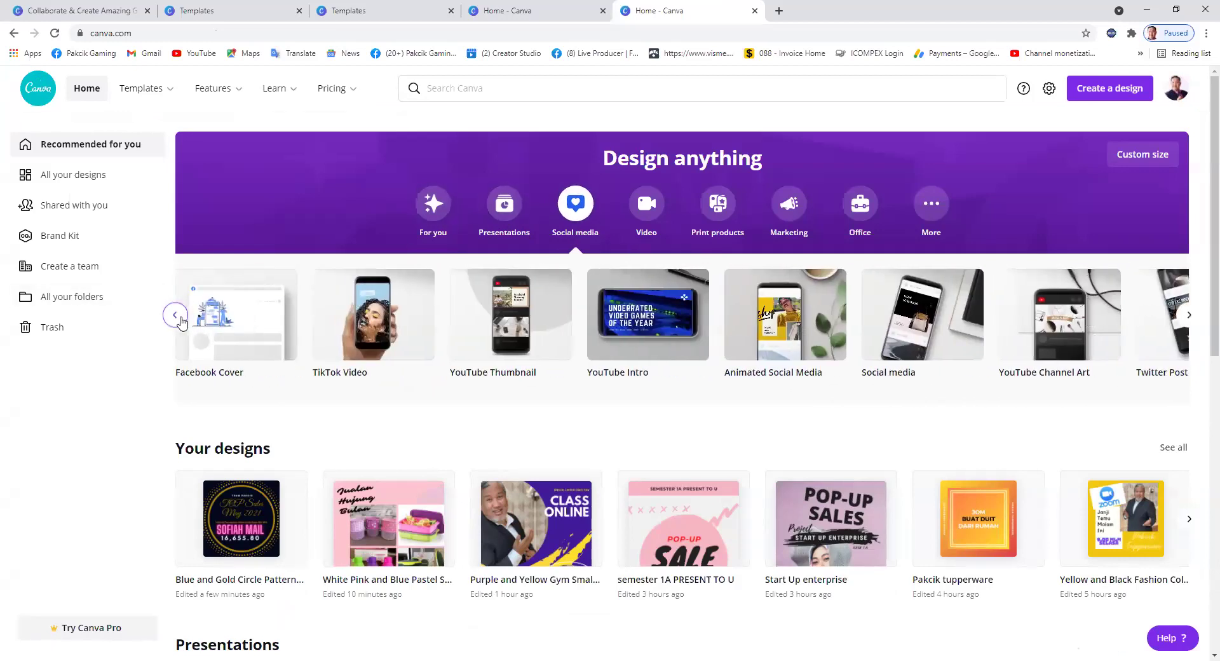
{"action": "left_click", "coordinate": [176, 316]}
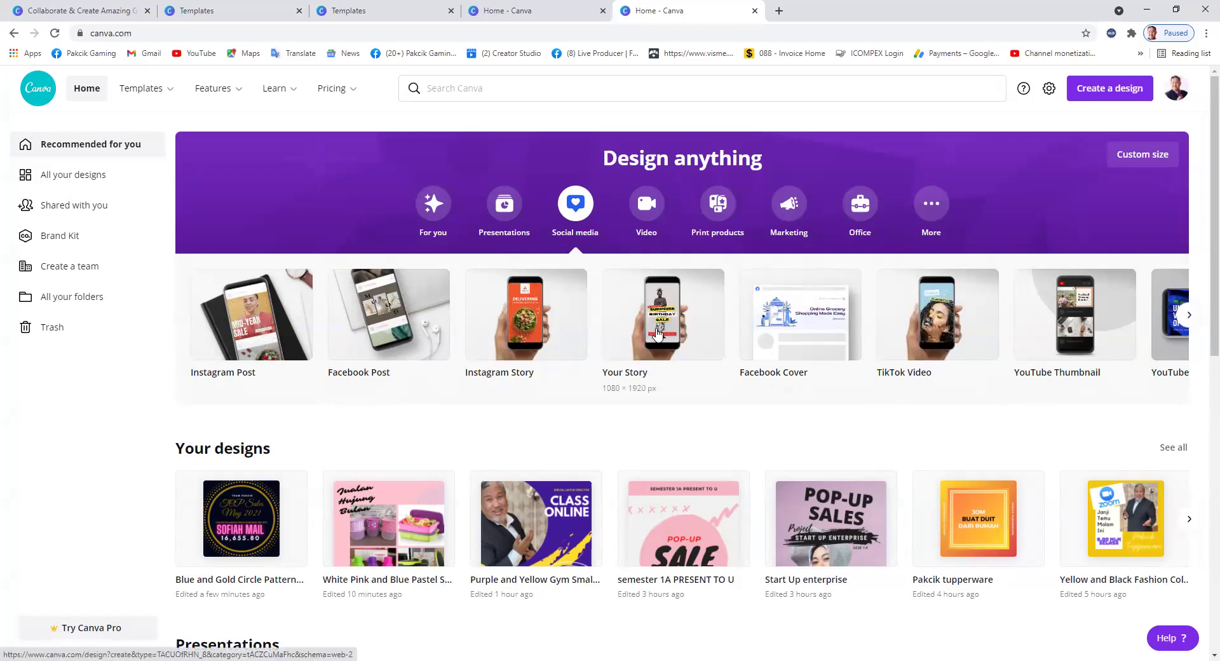
Advance the social media carousel until Animated Social Media is visible.
{"action": "left_click", "coordinate": [1189, 313]}
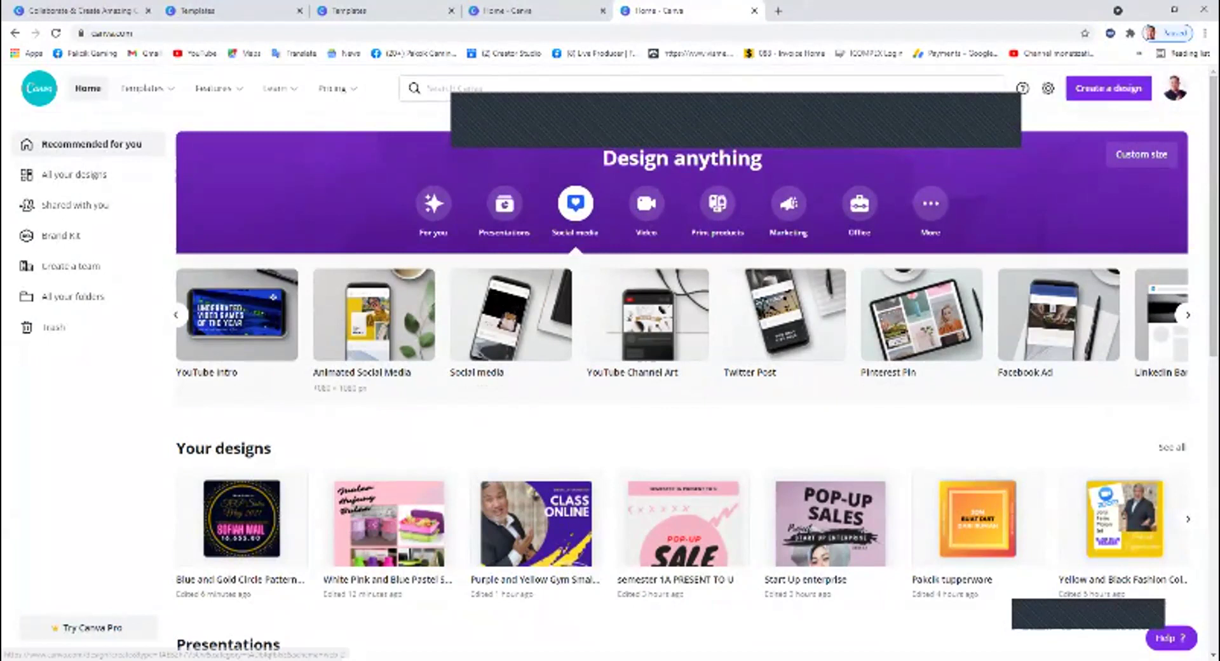
Start an Animated Social Media design, search its templates for 'sales', then go back Home.
{"action": "left_click", "coordinate": [374, 315]}
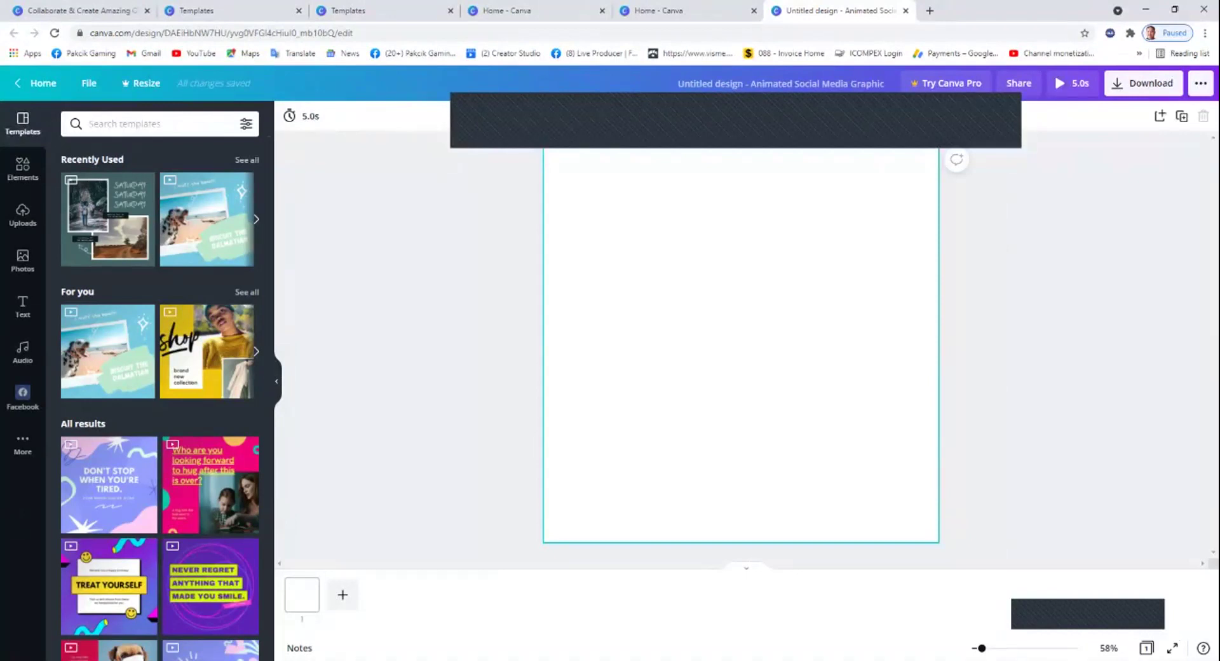
{"action": "left_click", "coordinate": [131, 124]}
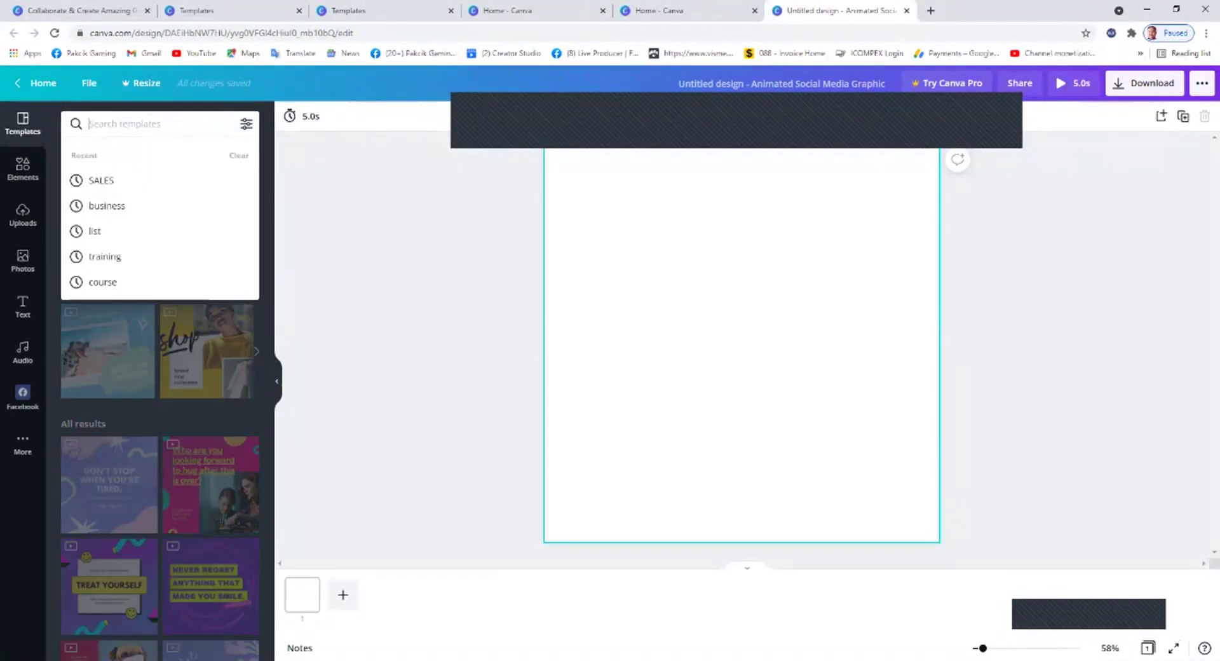
{"action": "type", "text": "sales"}
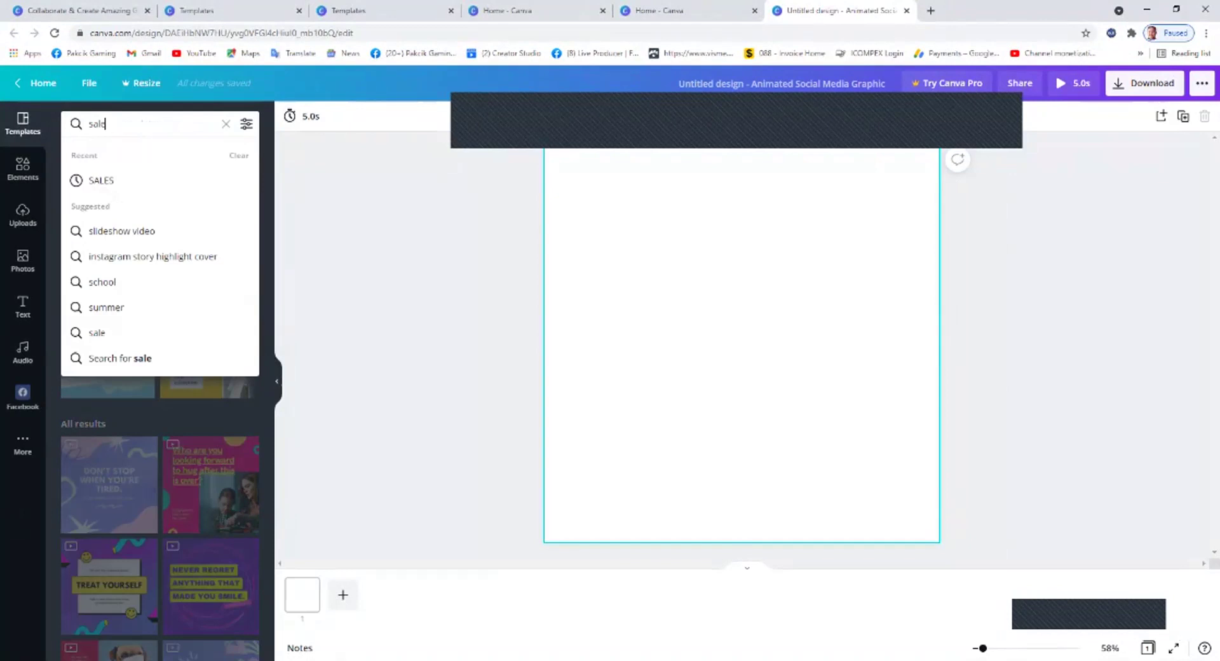
{"action": "key", "text": "Return"}
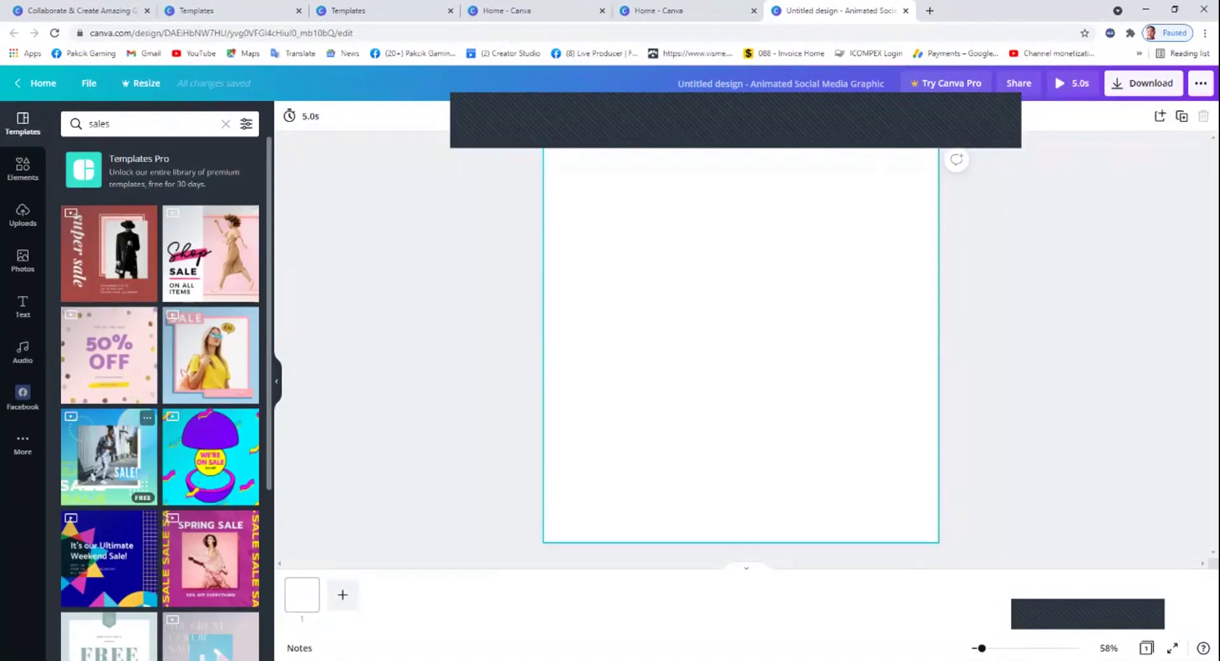
{"action": "scroll", "coordinate": [160, 381], "scroll_direction": "down", "scroll_amount": 5}
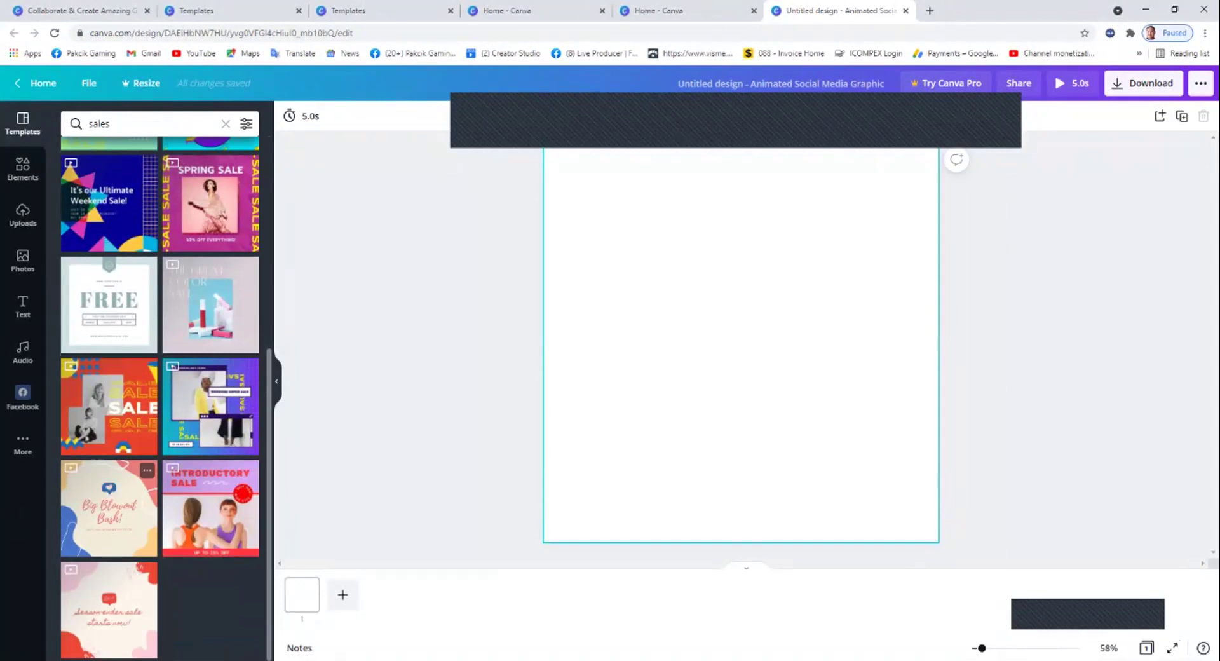
{"action": "scroll", "coordinate": [160, 381], "scroll_direction": "up", "scroll_amount": 5}
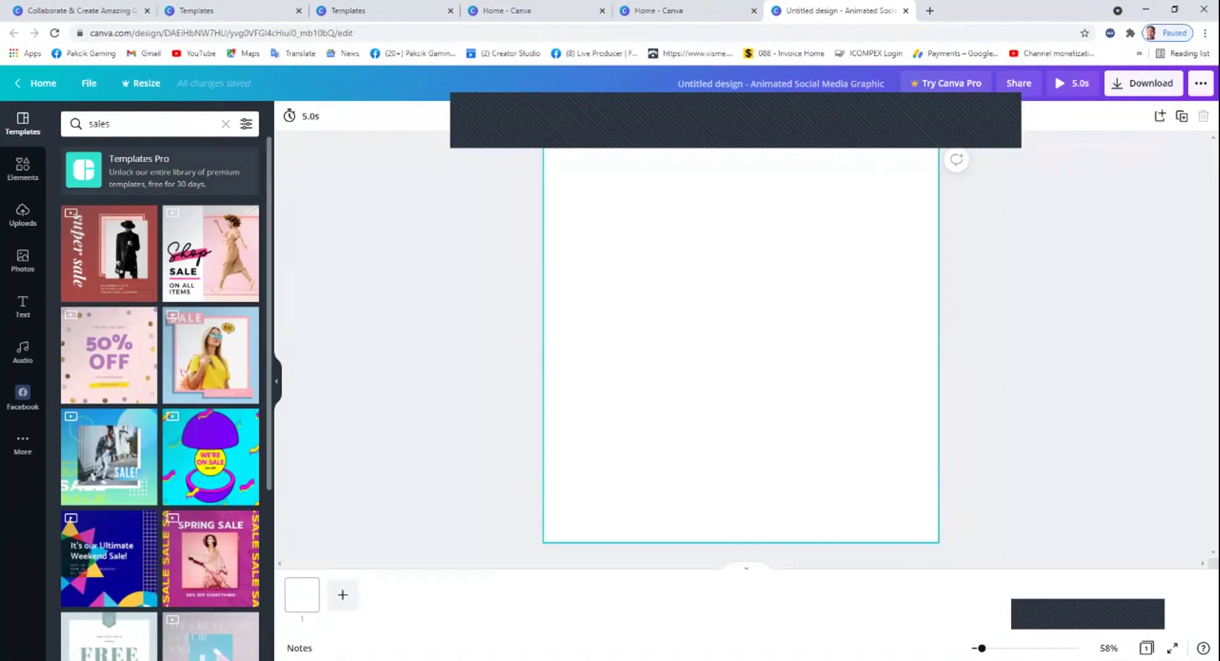
{"action": "left_click", "coordinate": [38, 83]}
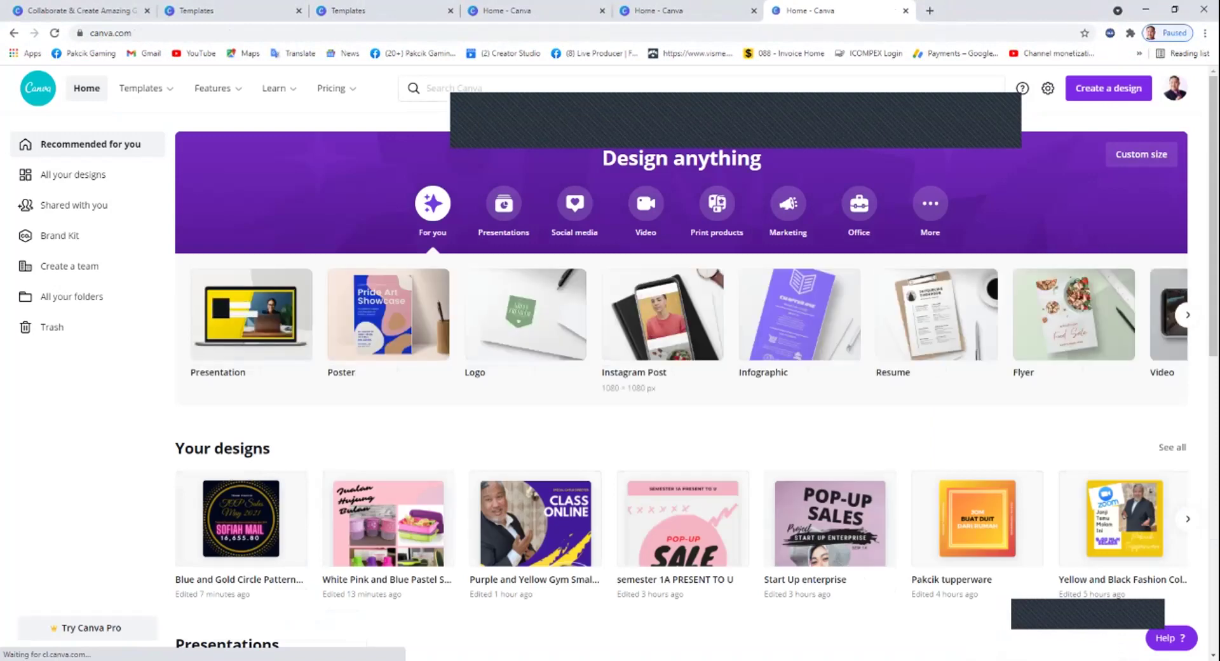
Create a new blank Animated Social Media design from the Social media carousel.
{"action": "scroll", "coordinate": [235, 314], "scroll_direction": "right", "scroll_amount": 5}
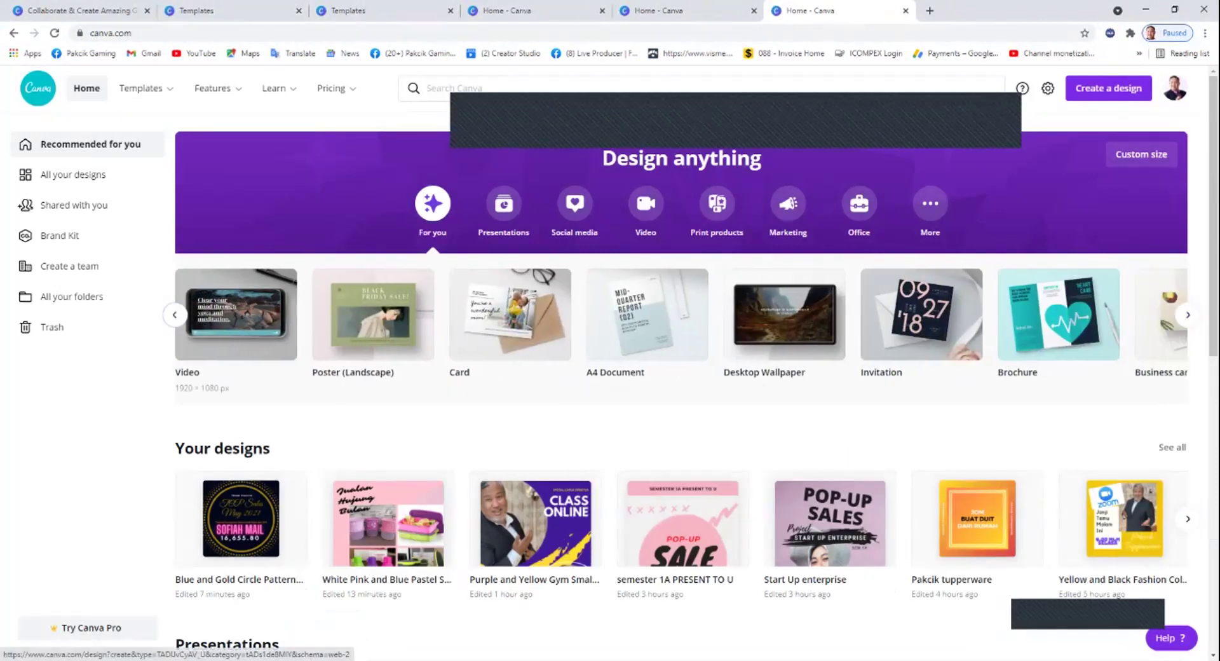
{"action": "left_click", "coordinate": [175, 314]}
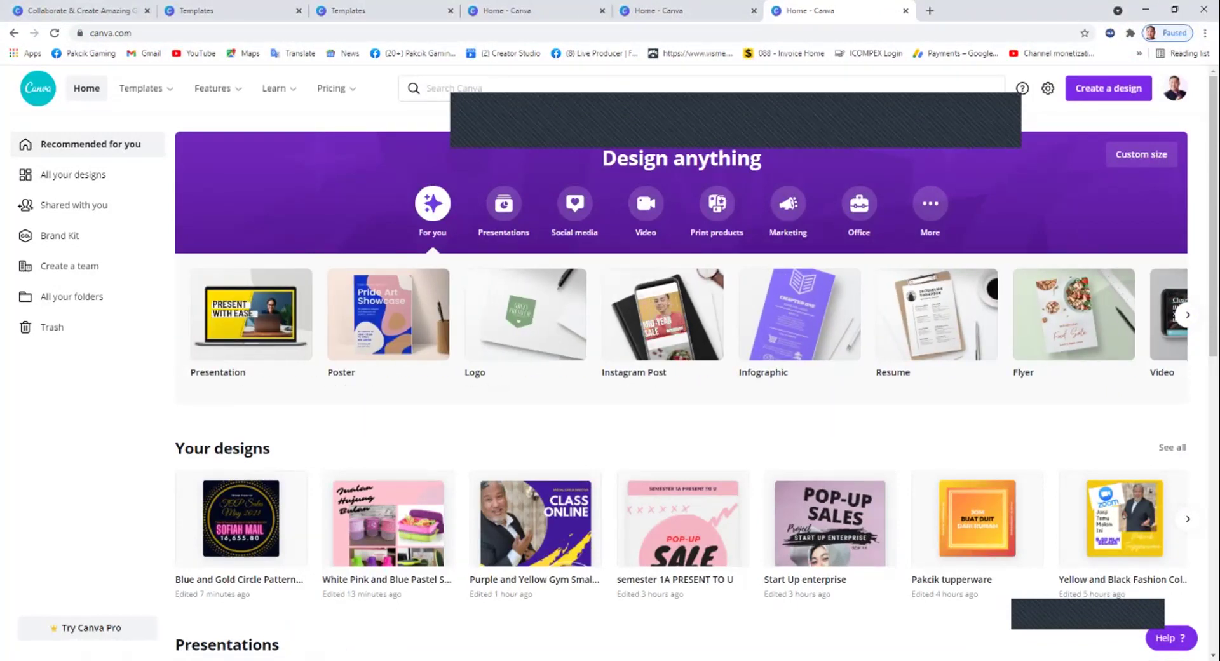
{"action": "mouse_move", "coordinate": [145, 88]}
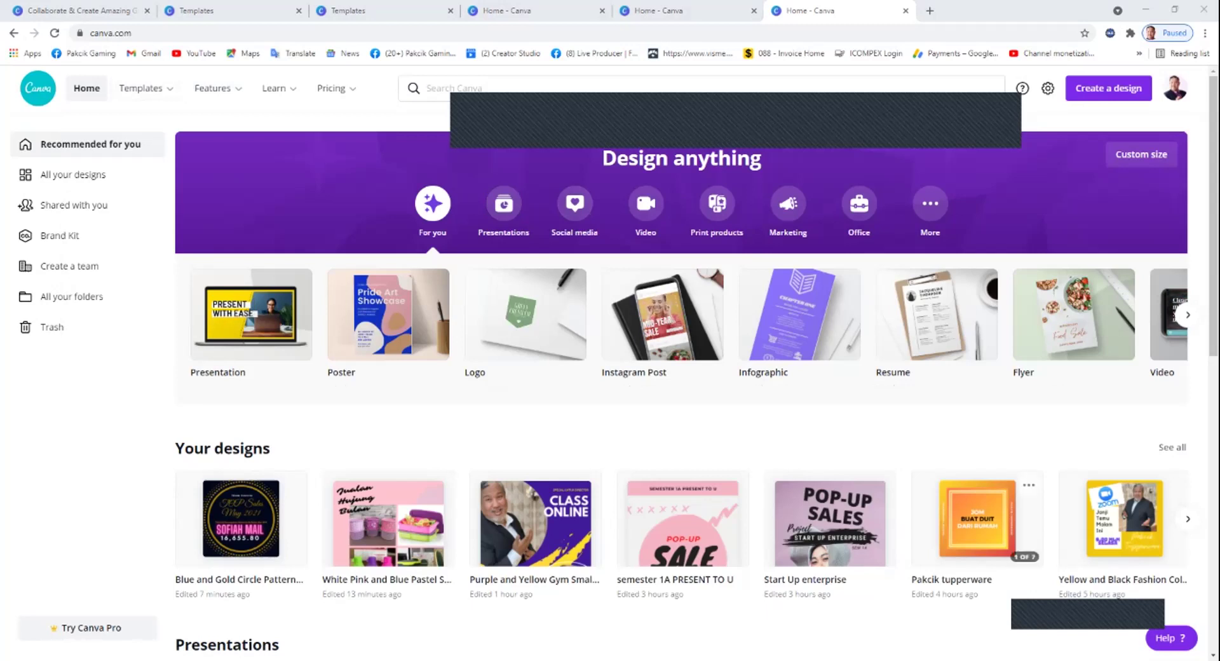
{"action": "left_click", "coordinate": [575, 203]}
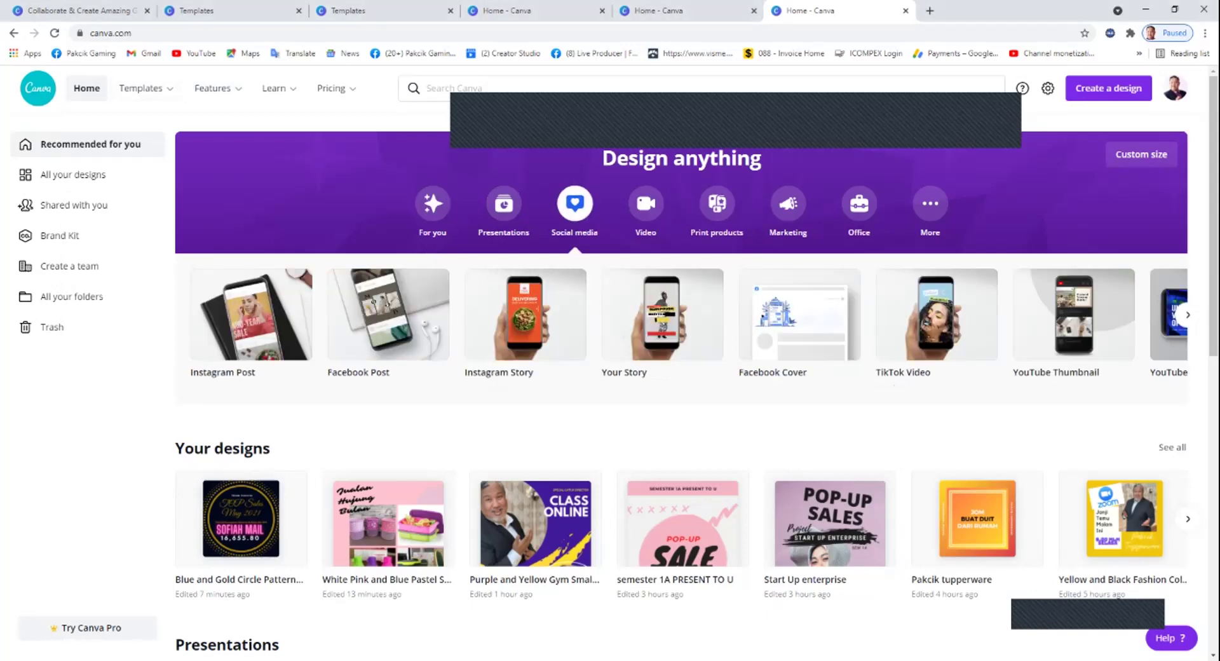
{"action": "left_click", "coordinate": [1187, 314]}
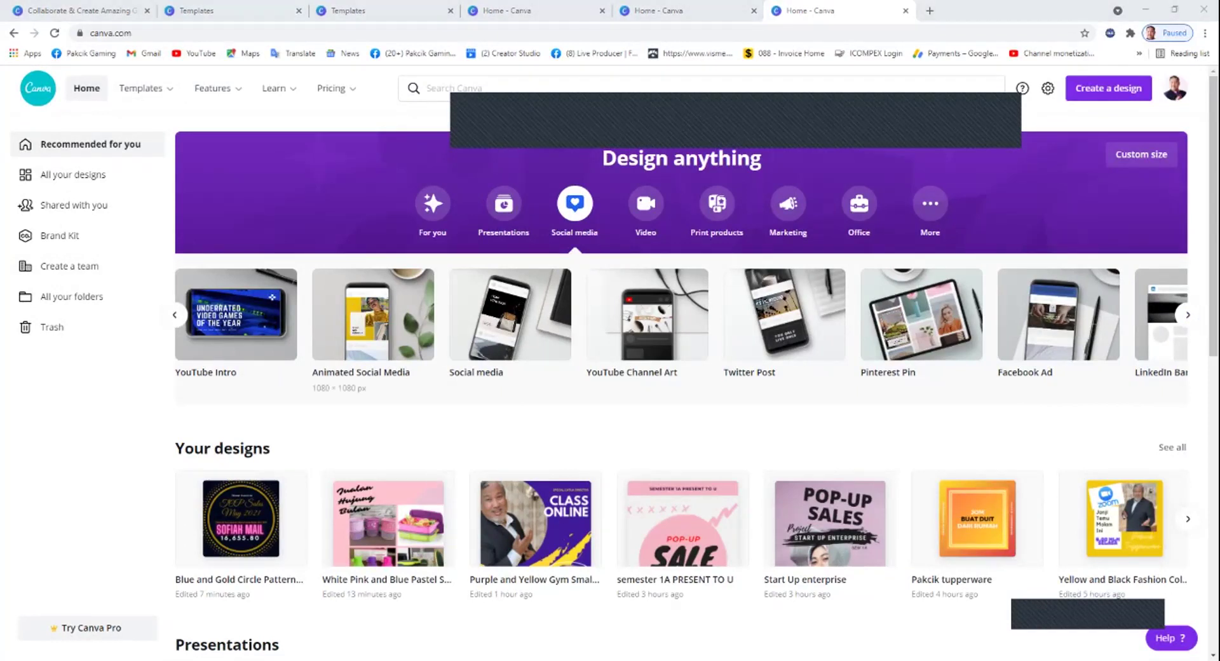
{"action": "left_click", "coordinate": [373, 314]}
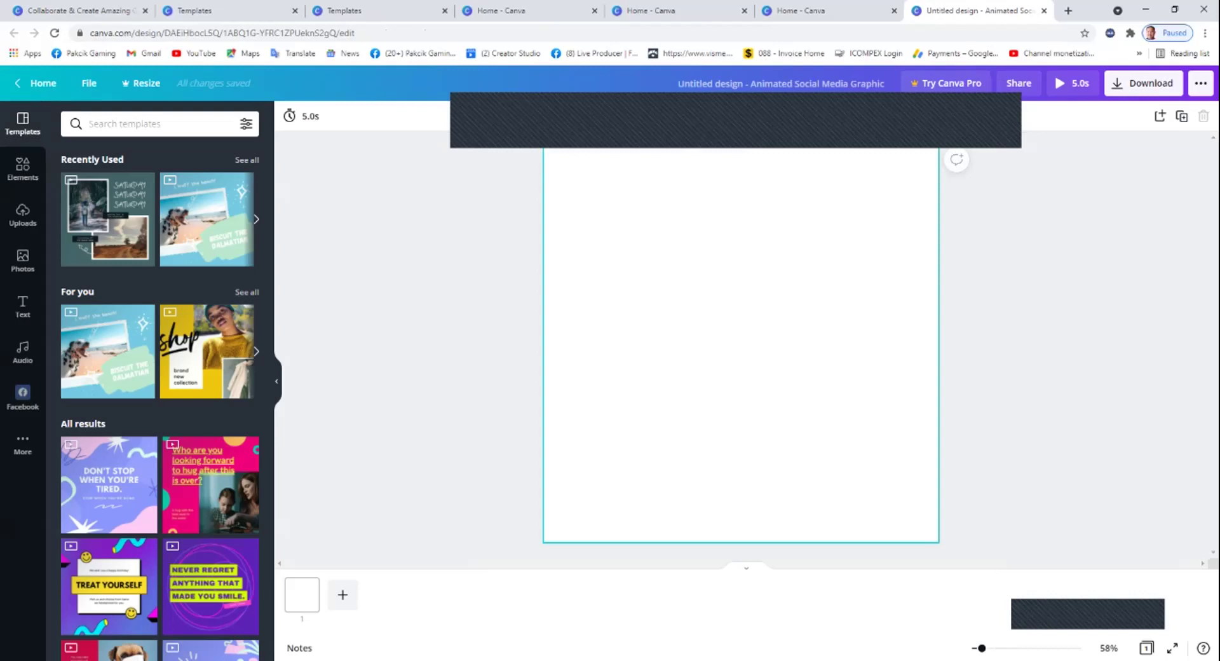
Search the templates for 'SALES', then for 'PICTURE'.
{"action": "scroll", "coordinate": [210, 407], "scroll_direction": "down", "scroll_amount": 6}
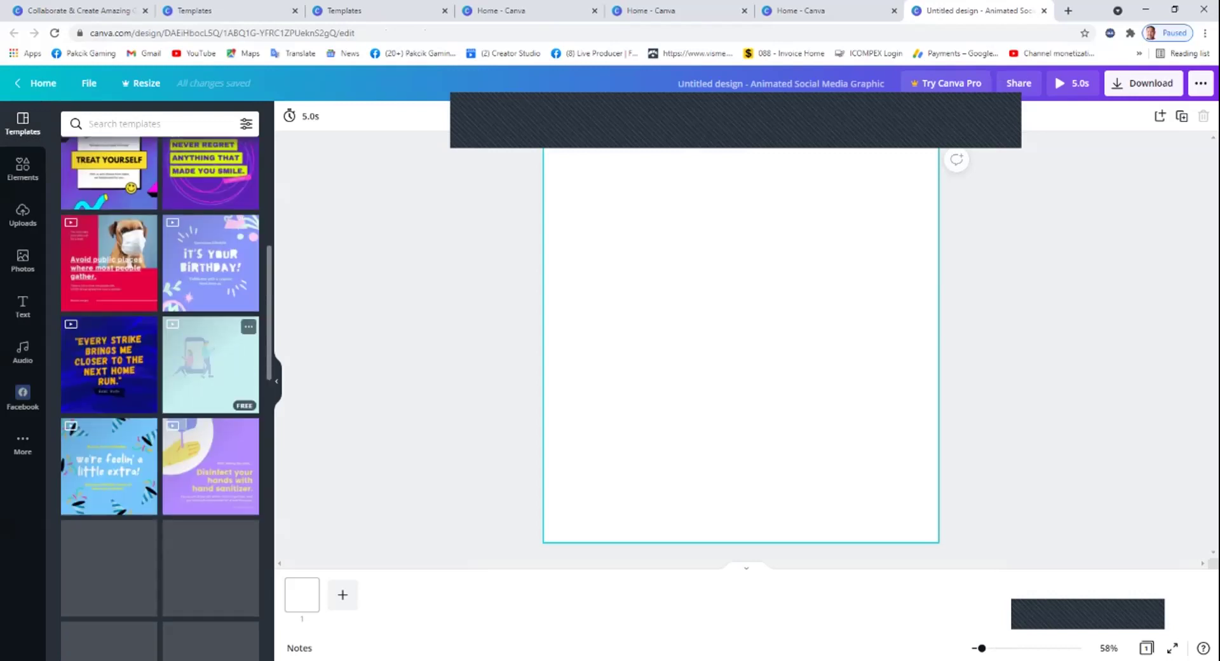
{"action": "scroll", "coordinate": [160, 394], "scroll_direction": "up", "scroll_amount": 6}
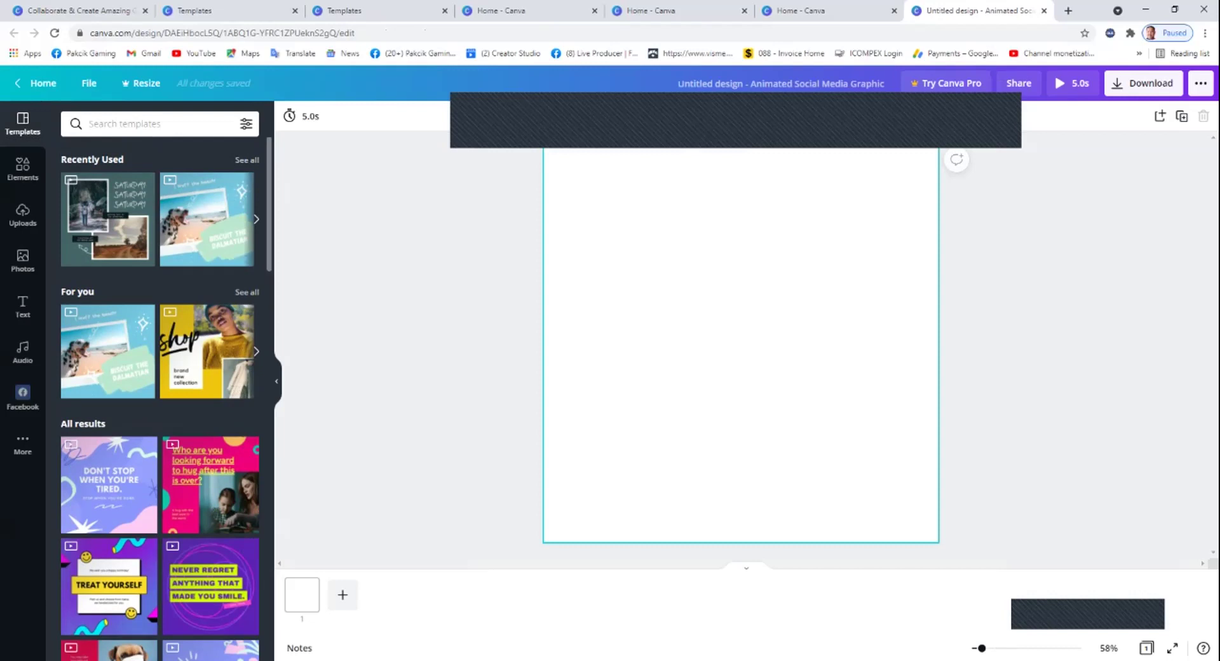
{"action": "left_click", "coordinate": [127, 123]}
{"action": "type", "text": "SALES"}
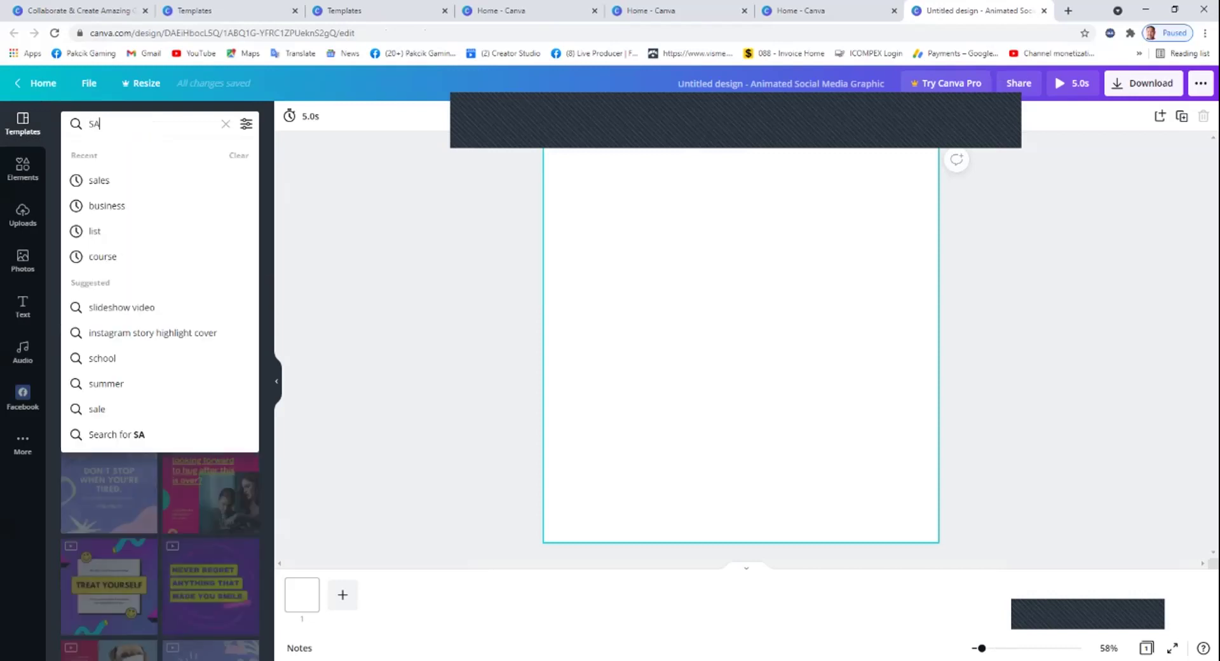
{"action": "key", "text": "Return"}
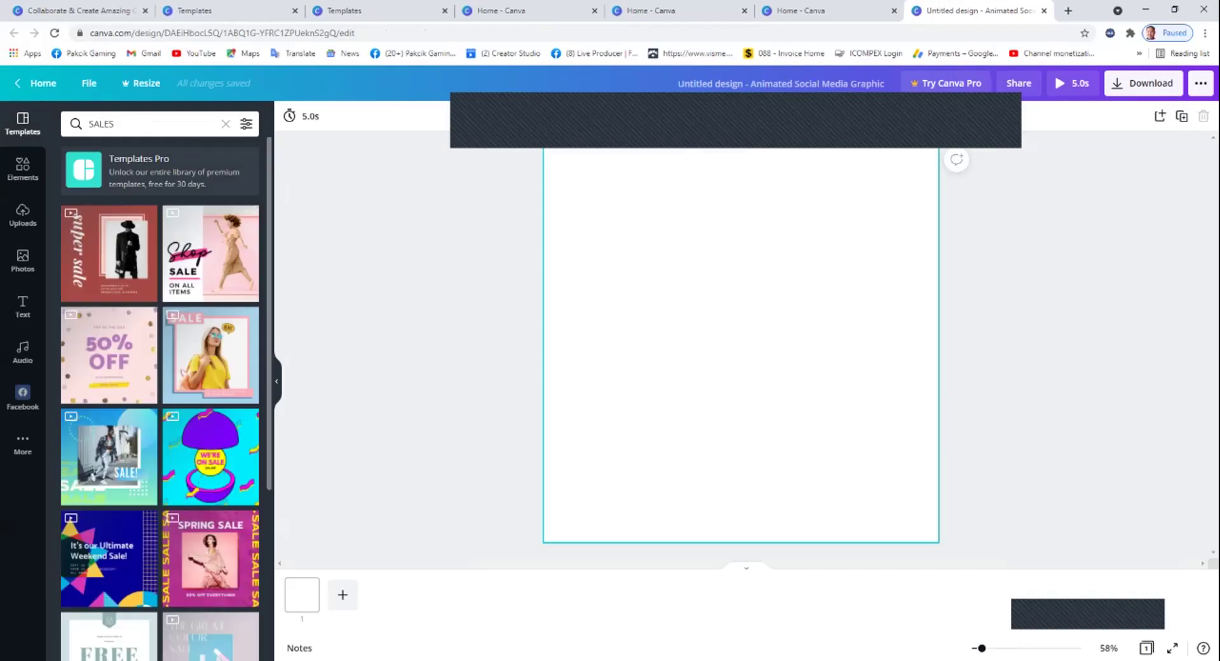
{"action": "left_click", "coordinate": [127, 123]}
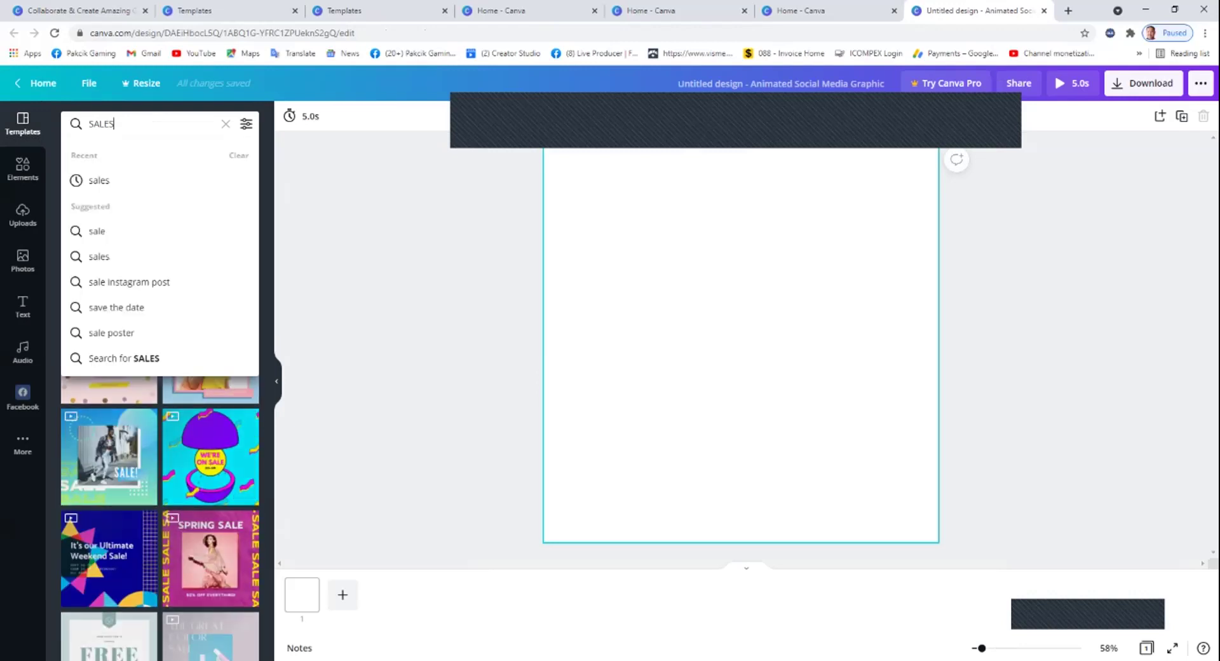
{"action": "type", "text": "PICTURE"}
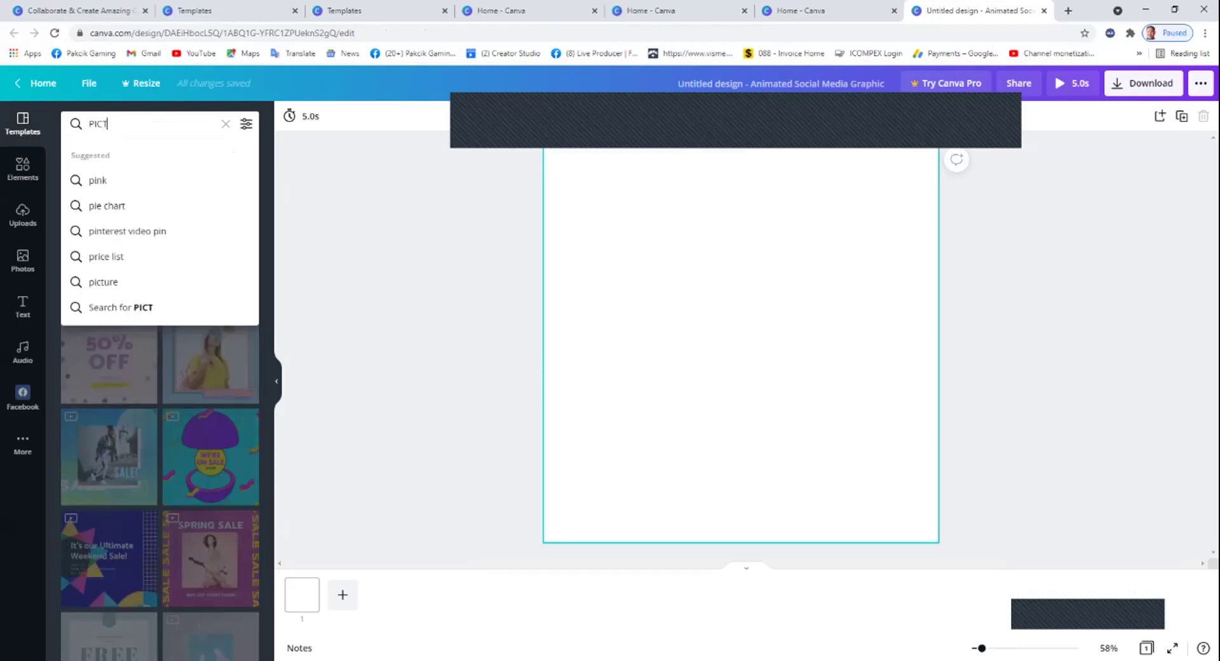
{"action": "key", "text": "Return"}
Apply the blue 'Every strike brings me closer to the next home run' quote template.
{"action": "scroll", "coordinate": [161, 429], "scroll_direction": "down", "scroll_amount": 10}
{"action": "scroll", "coordinate": [161, 431], "scroll_direction": "down", "scroll_amount": 2}
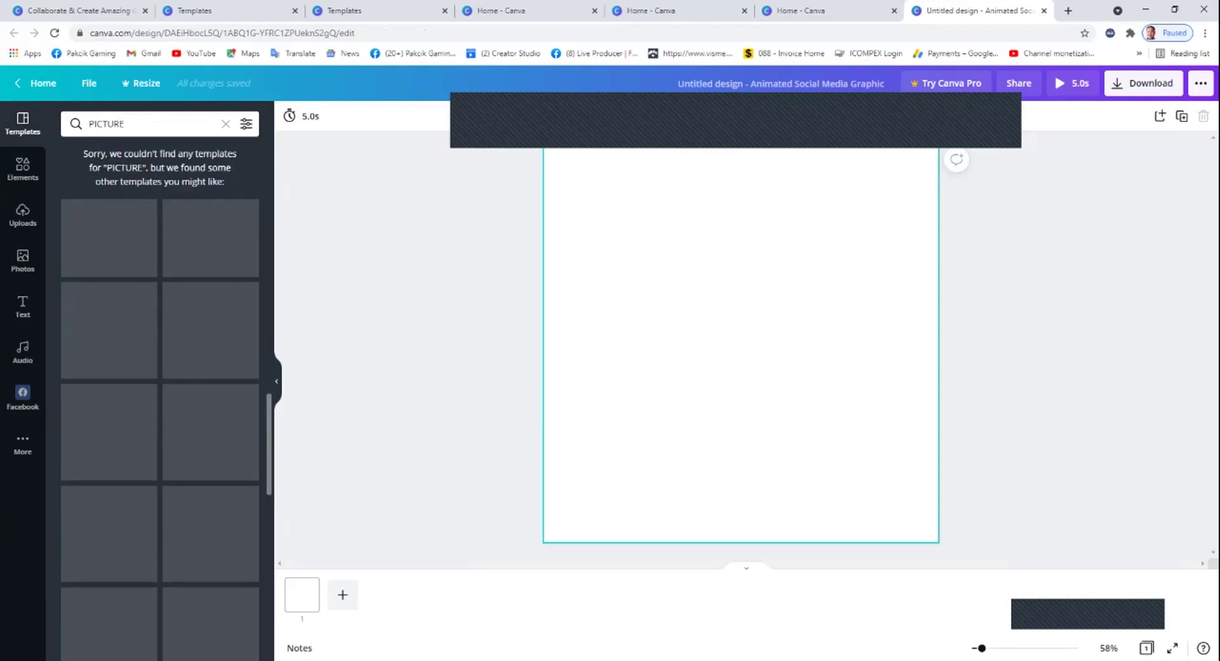
{"action": "scroll", "coordinate": [110, 345], "scroll_direction": "up", "scroll_amount": 9}
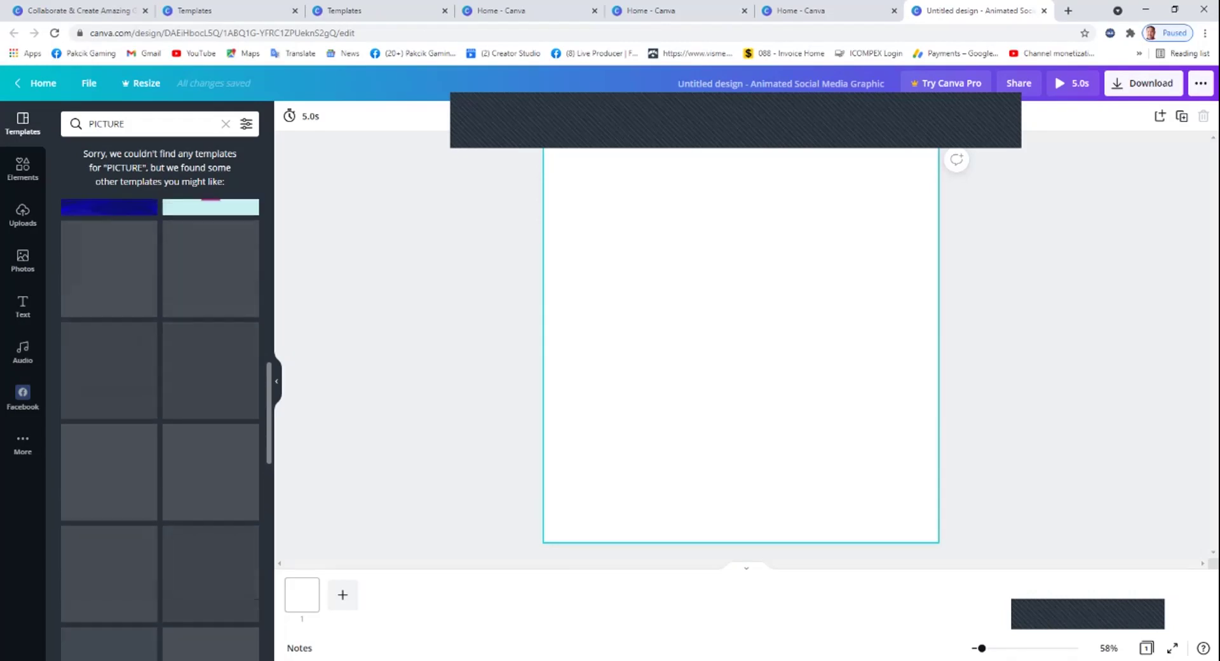
{"action": "scroll", "coordinate": [110, 344], "scroll_direction": "down", "scroll_amount": 5}
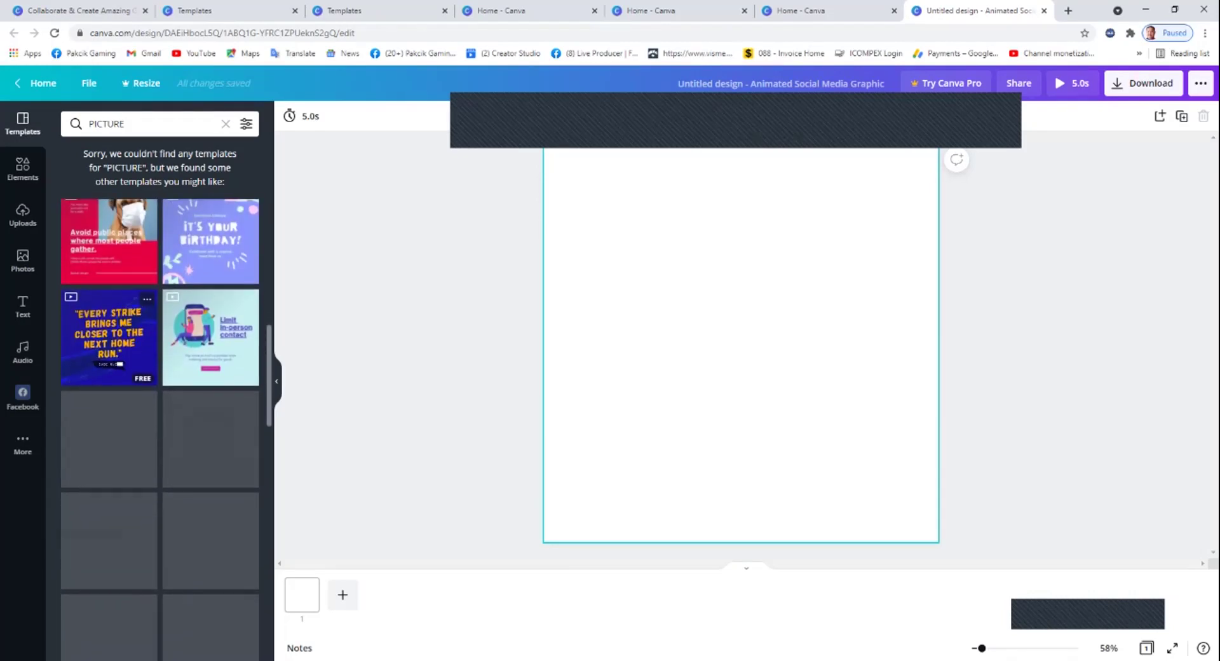
{"action": "scroll", "coordinate": [110, 344], "scroll_direction": "up", "scroll_amount": 1}
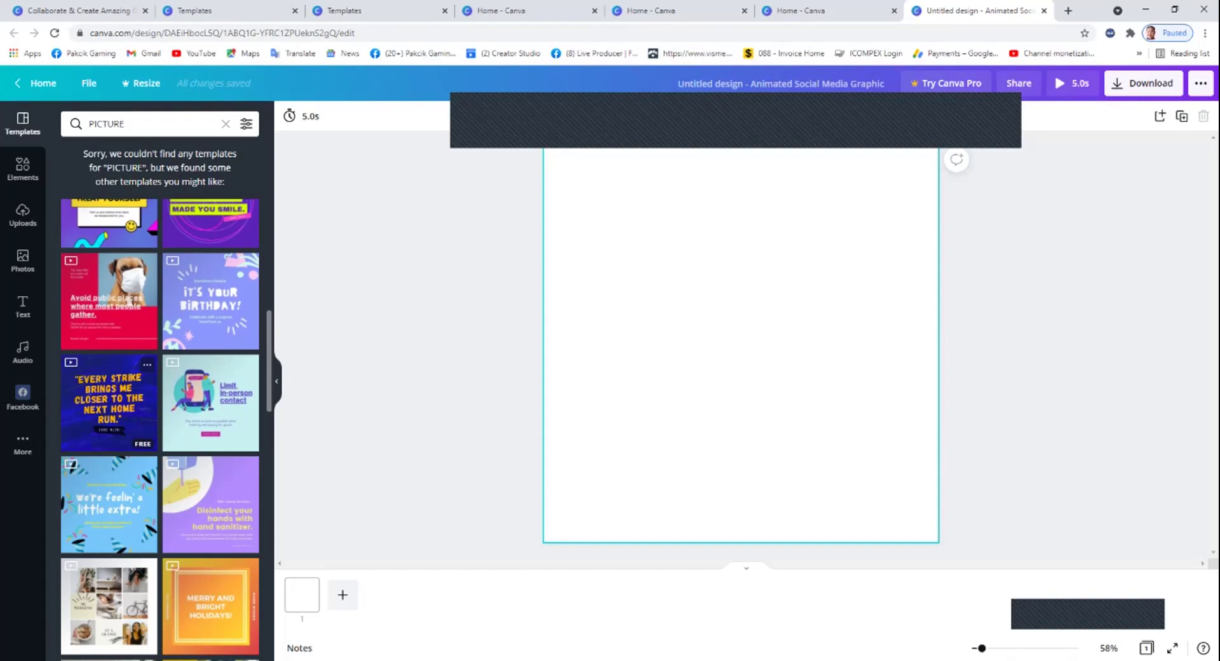
{"action": "left_click", "coordinate": [108, 400]}
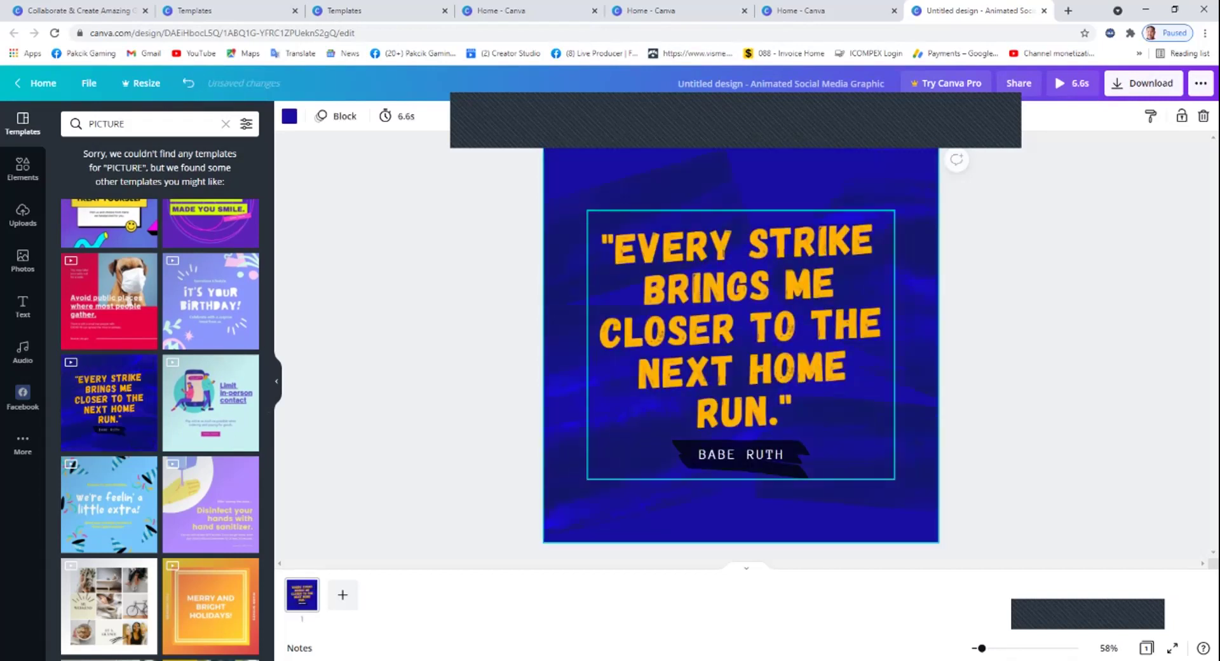
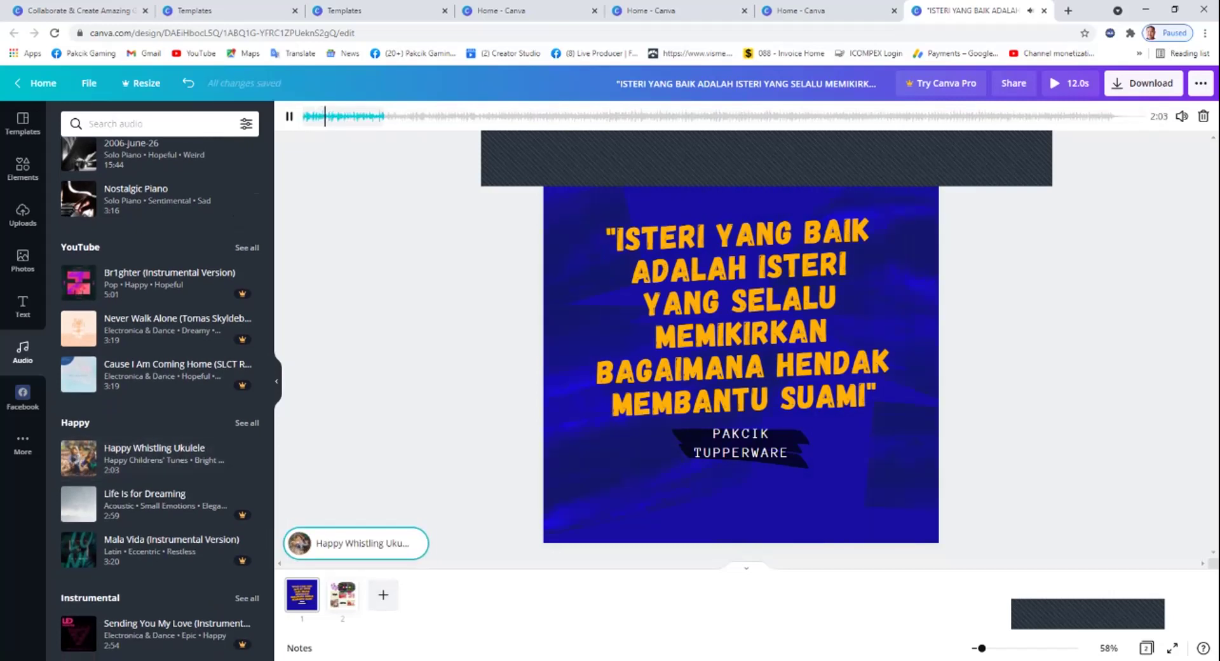
Switch to the Tupperware collage on page 2.
{"action": "left_click", "coordinate": [343, 594]}
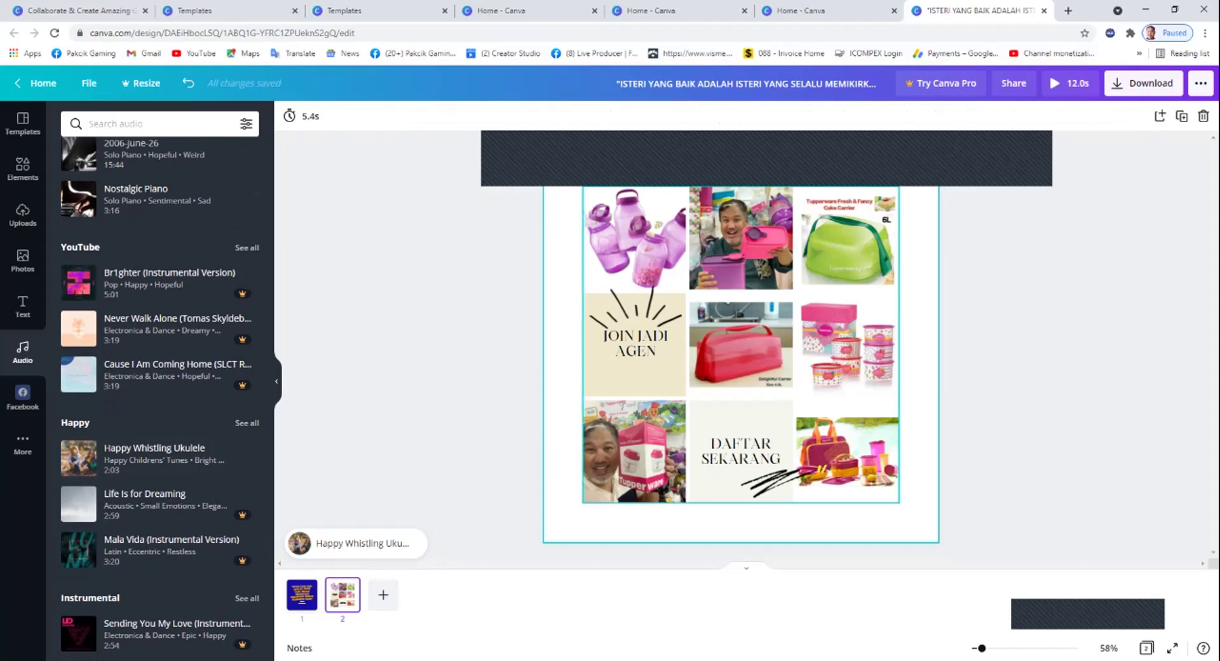
Animate the Tupperware photo collage with Photo Zoom and add a blank third page.
{"action": "left_click", "coordinate": [634, 237]}
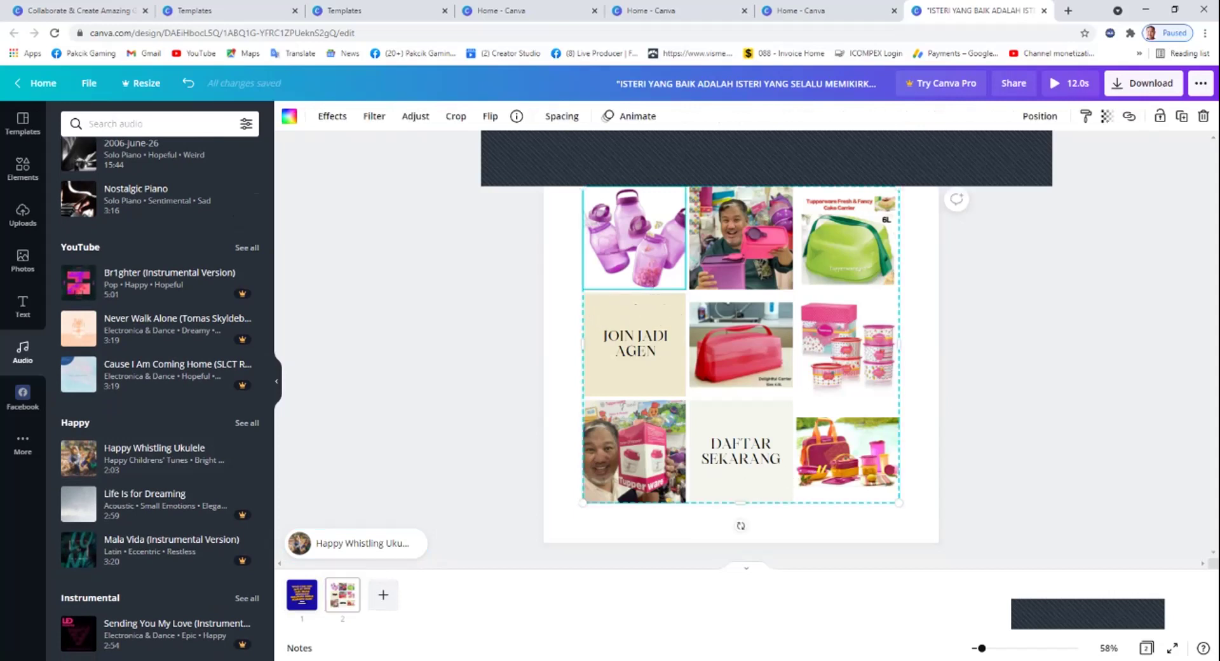
{"action": "left_click", "coordinate": [629, 116]}
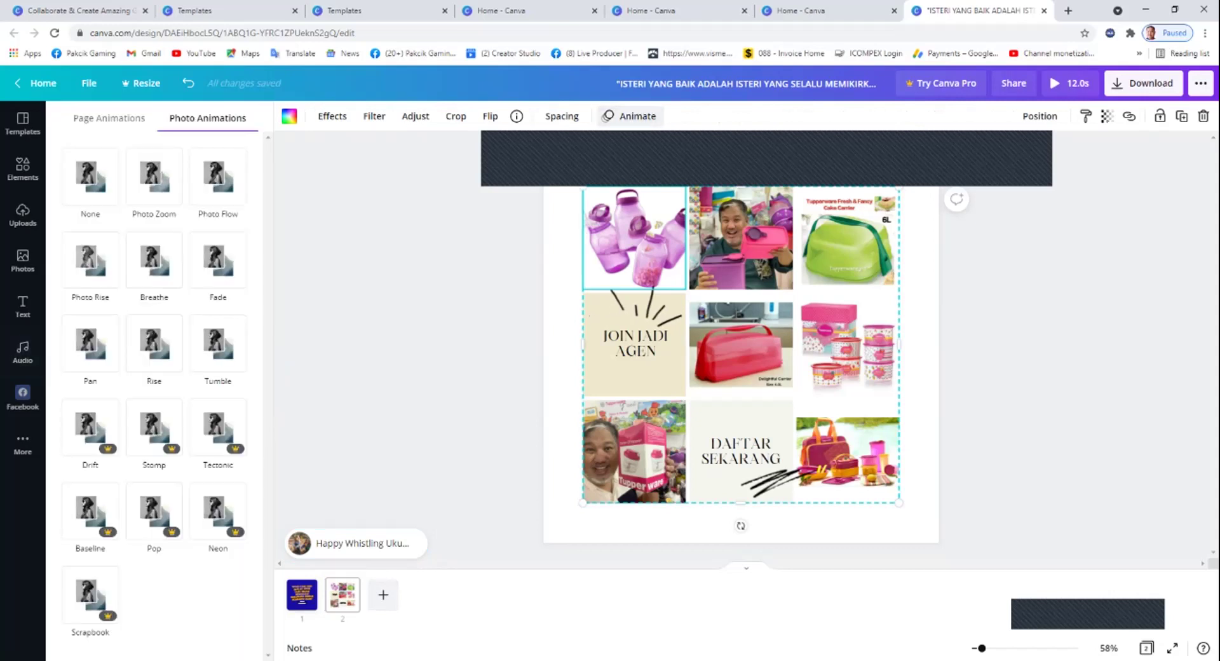
{"action": "left_click", "coordinate": [154, 176]}
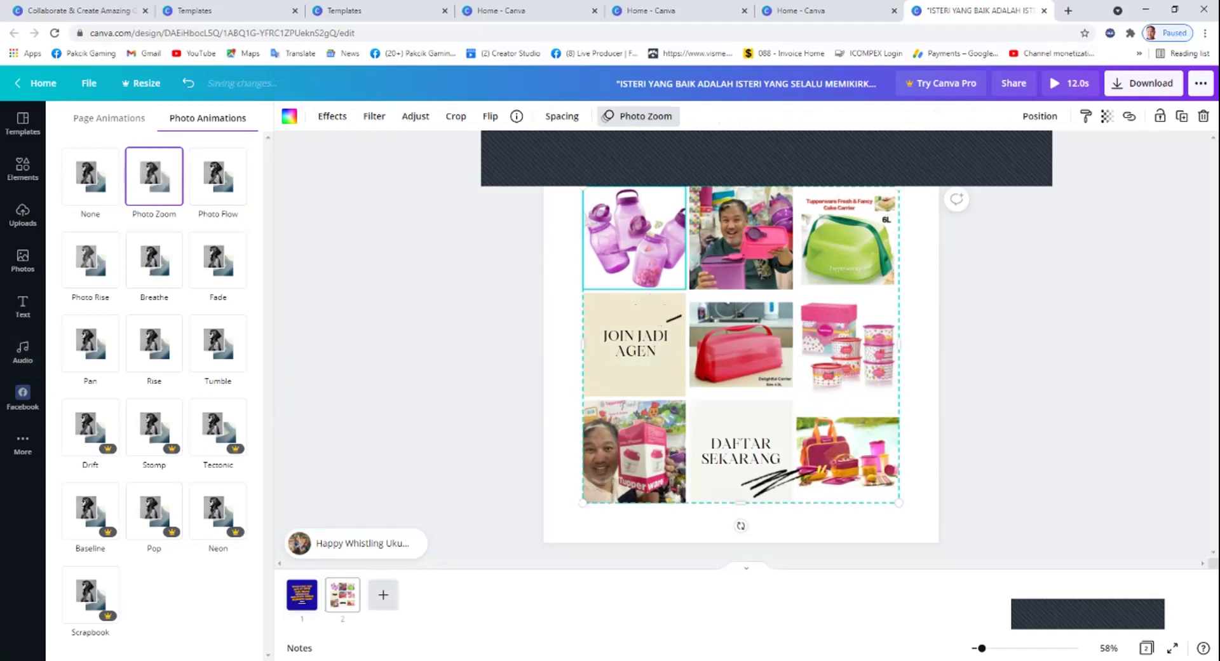
{"action": "left_click", "coordinate": [382, 594]}
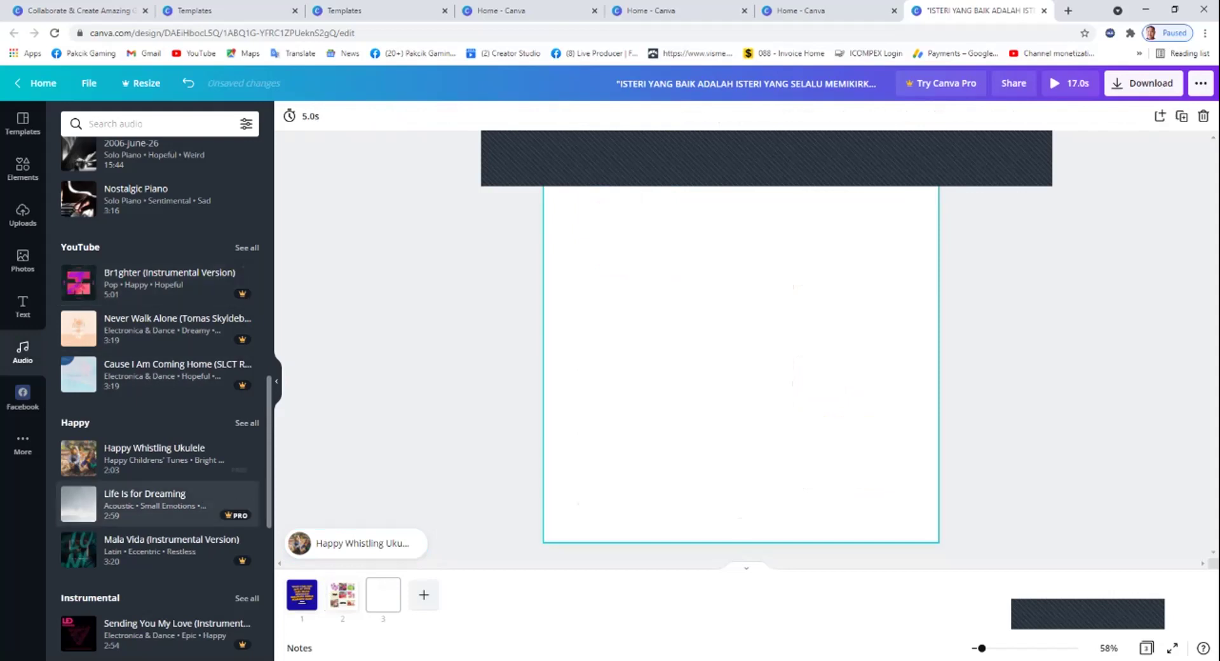
Apply the Shop SALE fashion template to page 3.
{"action": "left_click", "coordinate": [22, 168]}
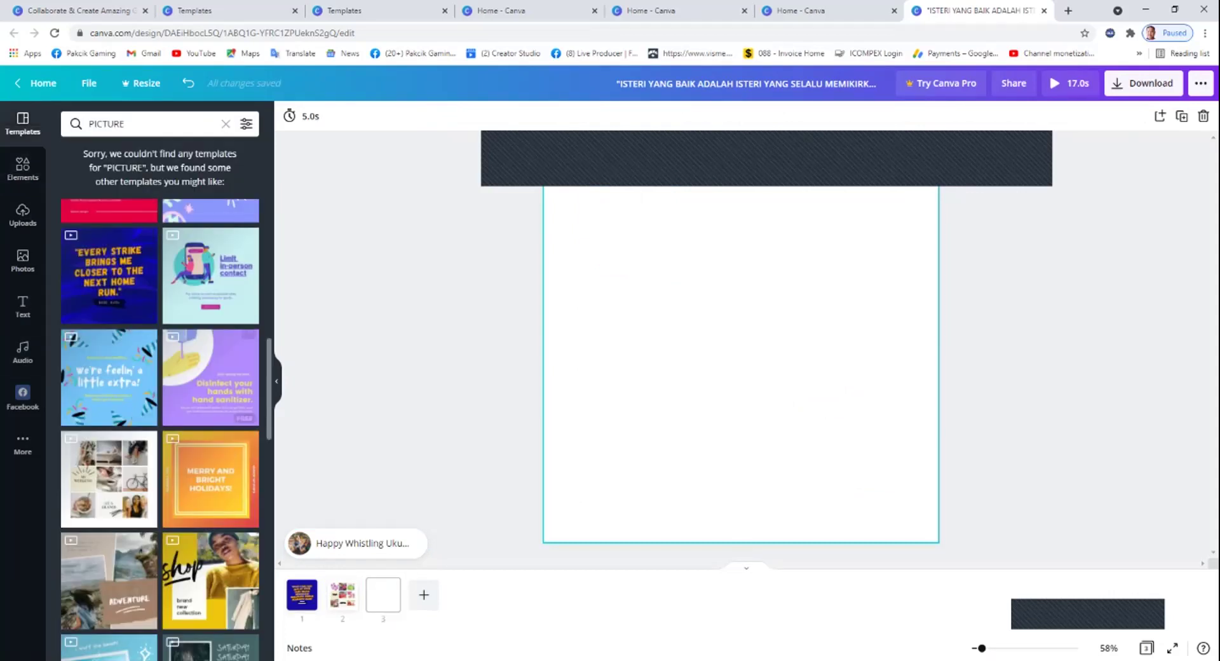
{"action": "scroll", "coordinate": [160, 420], "scroll_direction": "down", "scroll_amount": 5}
{"action": "scroll", "coordinate": [160, 420], "scroll_direction": "down", "scroll_amount": 4}
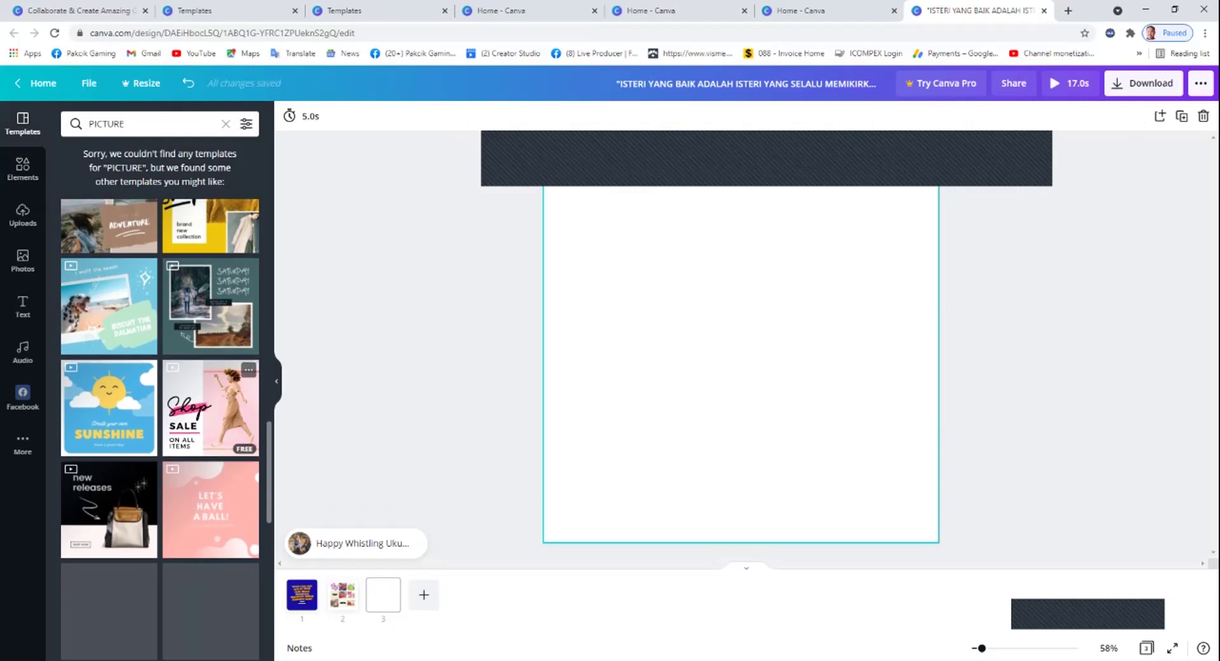
{"action": "scroll", "coordinate": [160, 419], "scroll_direction": "down", "scroll_amount": 1}
{"action": "scroll", "coordinate": [160, 419], "scroll_direction": "up", "scroll_amount": 3}
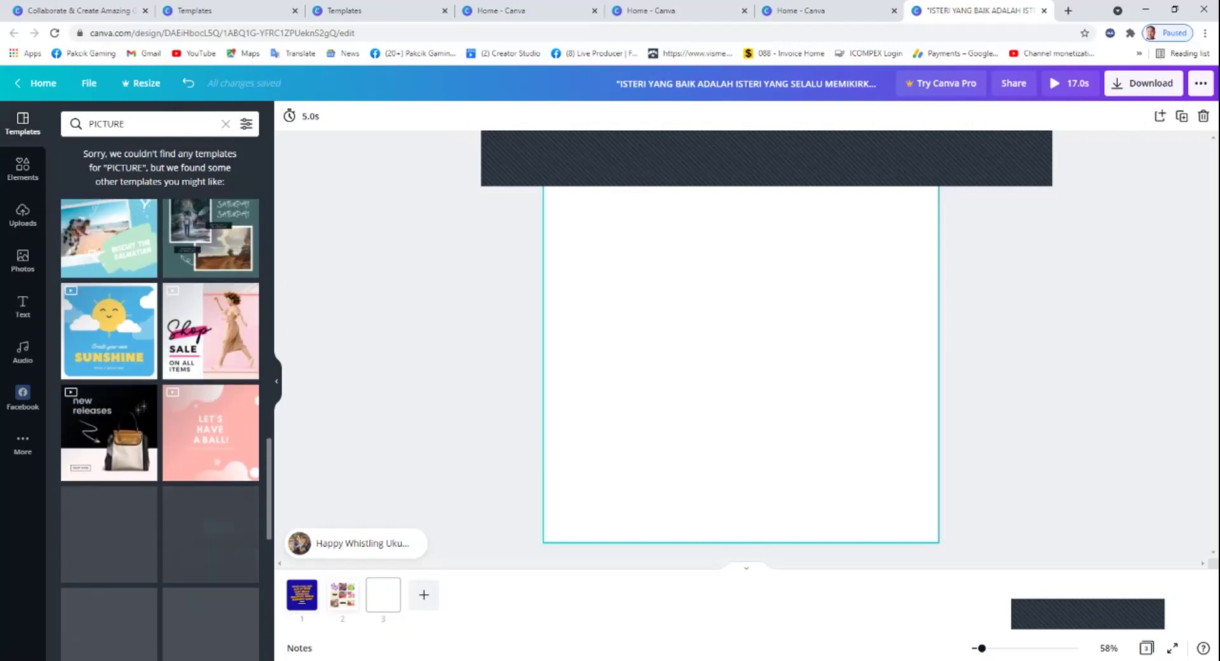
{"action": "scroll", "coordinate": [210, 394], "scroll_direction": "up", "scroll_amount": 2}
{"action": "scroll", "coordinate": [209, 394], "scroll_direction": "down", "scroll_amount": 4}
{"action": "scroll", "coordinate": [210, 394], "scroll_direction": "up", "scroll_amount": 2}
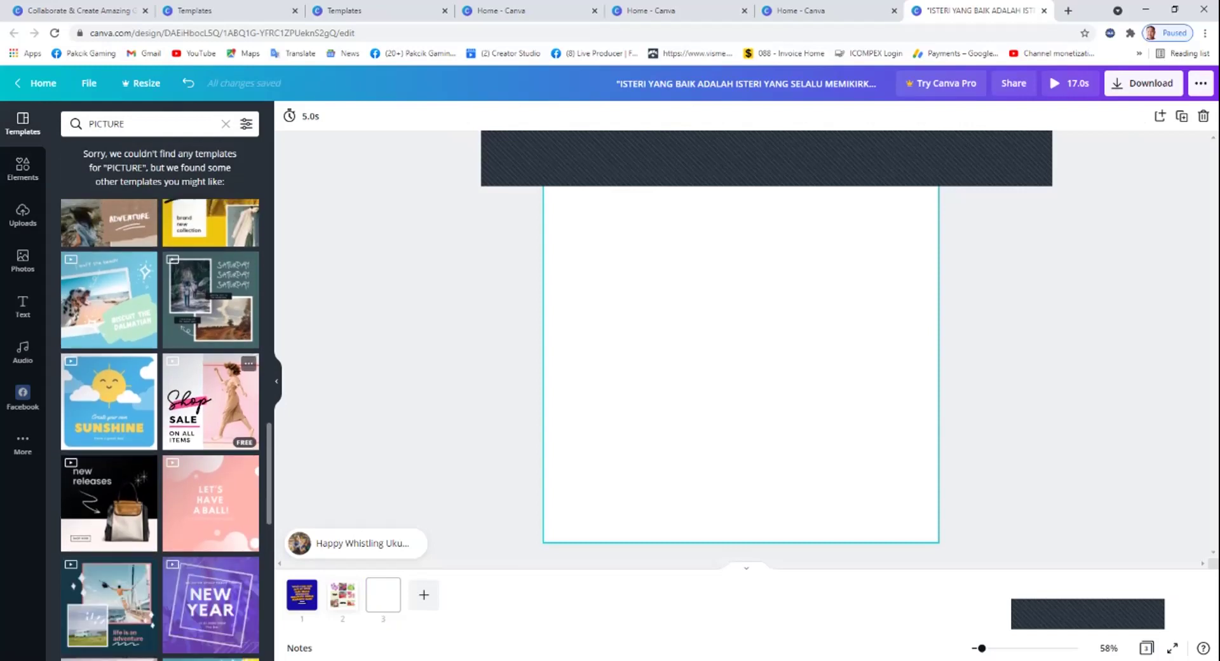
{"action": "left_click", "coordinate": [210, 400]}
Delete the 'Shop' script lettering and its pink brush stroke.
{"action": "left_click", "coordinate": [642, 347]}
{"action": "double_click", "coordinate": [642, 347]}
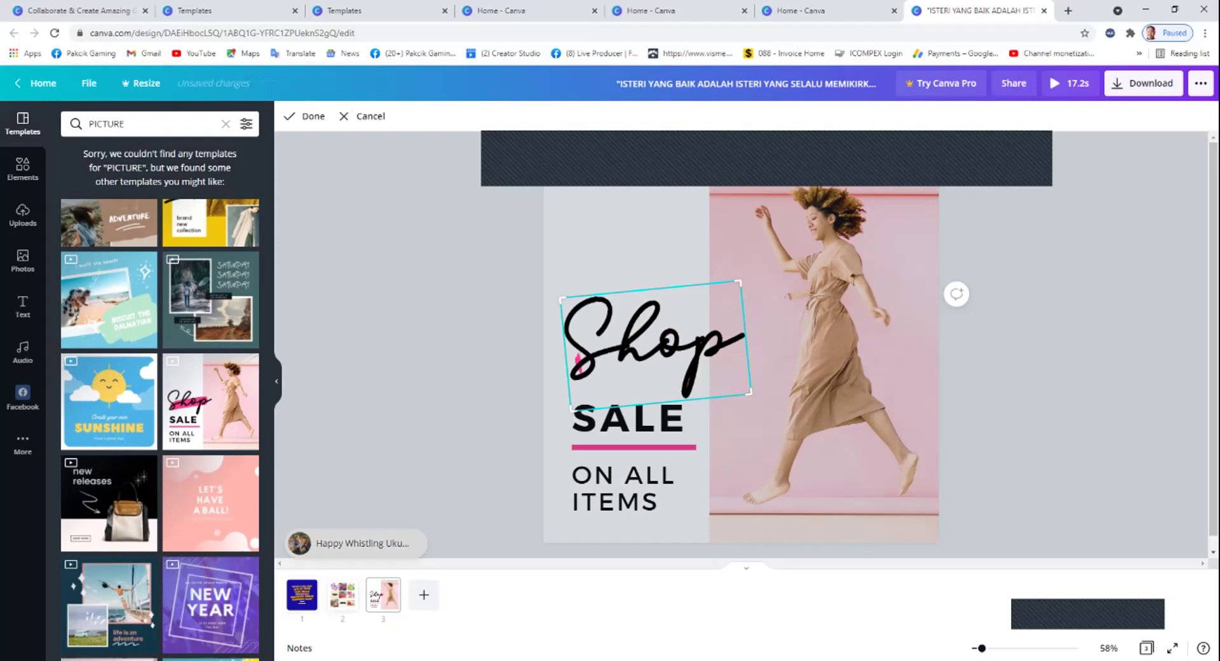
{"action": "key", "text": "Delete"}
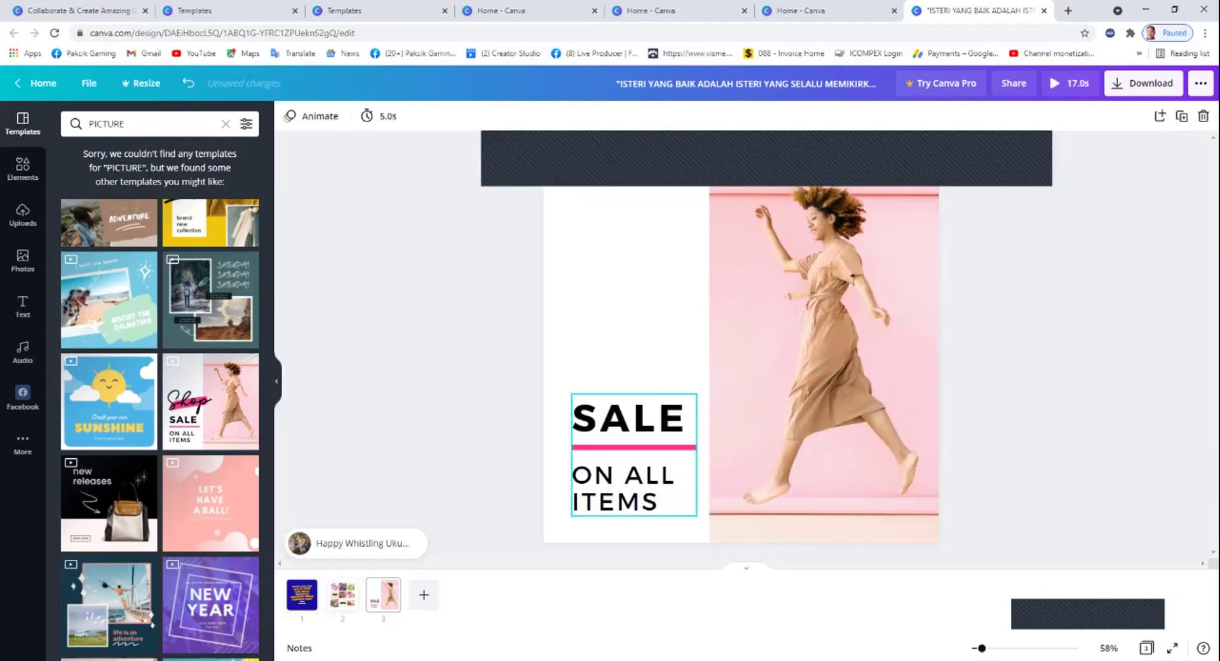
Replace the SALE heading with 'JOIN NOW'.
{"action": "left_click", "coordinate": [628, 419]}
{"action": "double_click", "coordinate": [628, 418]}
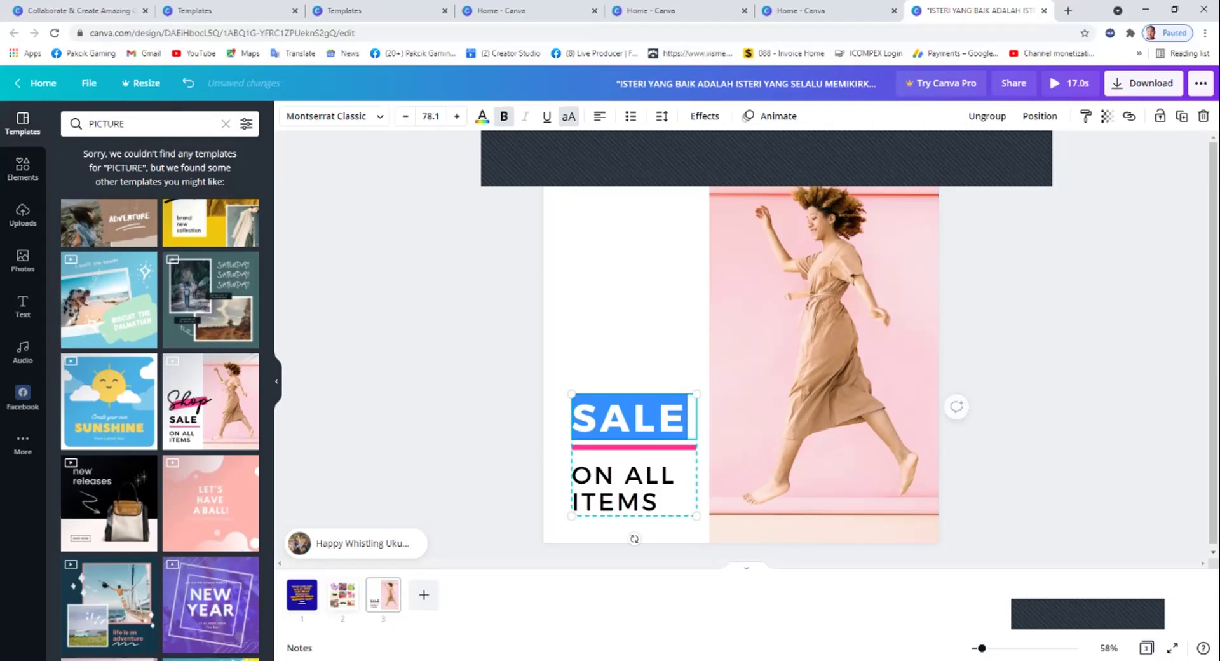
{"action": "type", "text": "WHAT"}
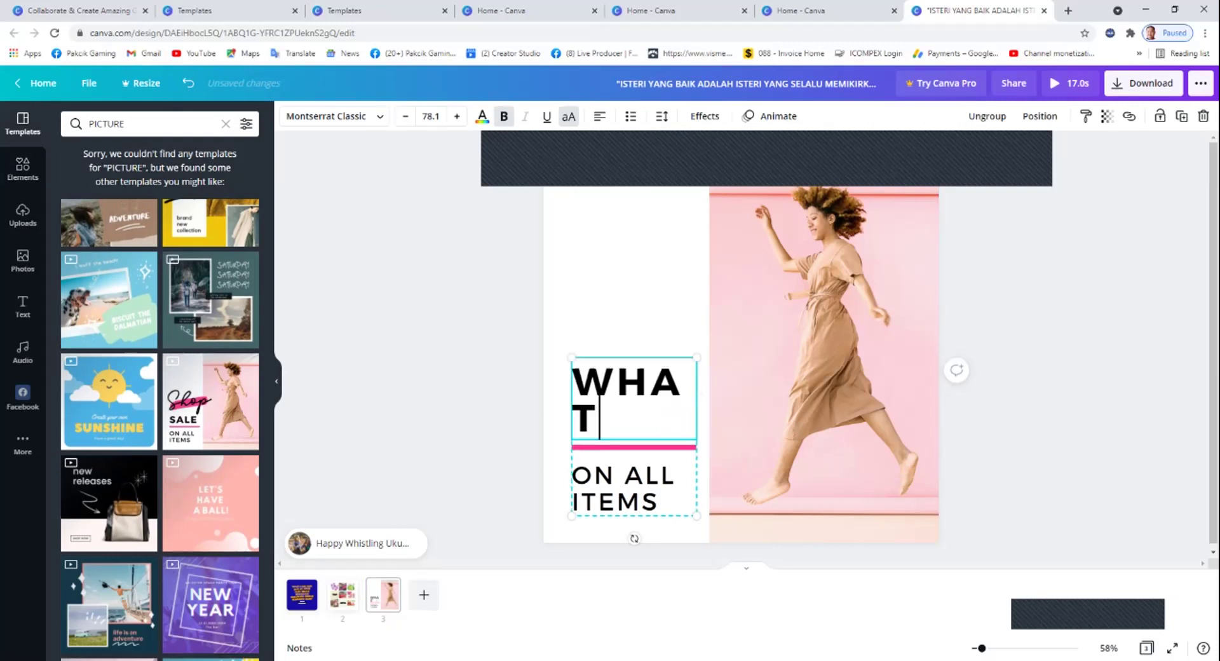
{"action": "type", "text": "S"}
{"action": "key", "text": "BackSpace"}
{"action": "key", "text": "BackSpace"}
{"action": "key", "text": "BackSpace"}
{"action": "key", "text": "BackSpace"}
{"action": "key", "text": "BackSpace"}
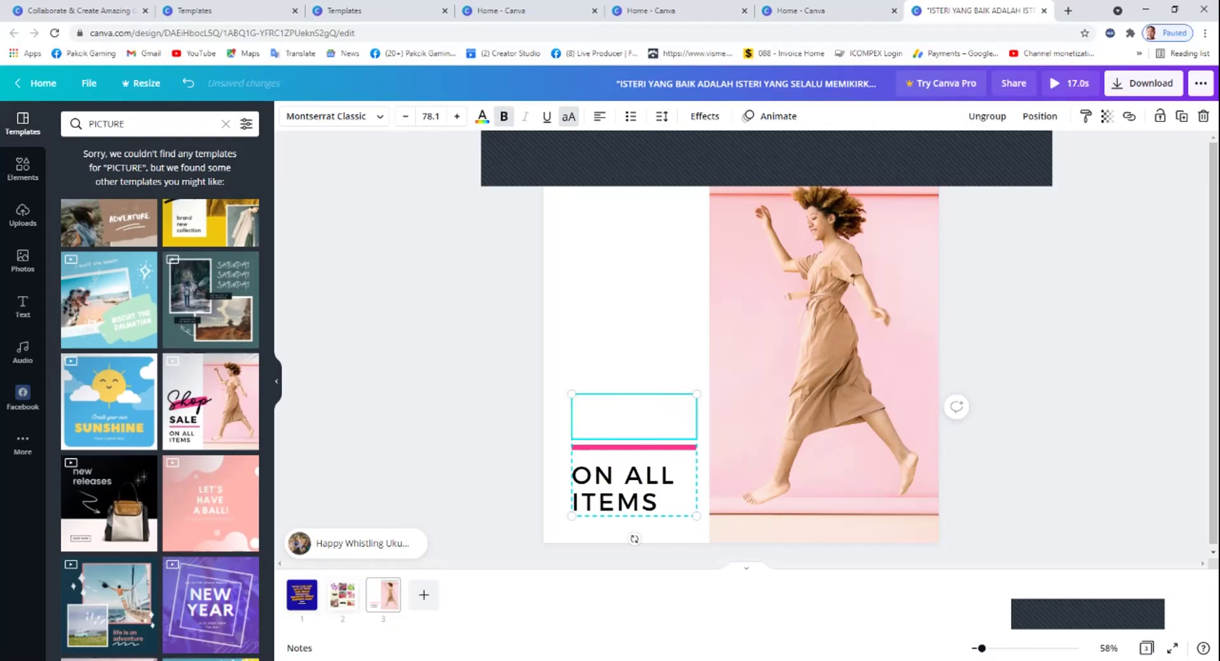
{"action": "type", "text": "JOIN N"}
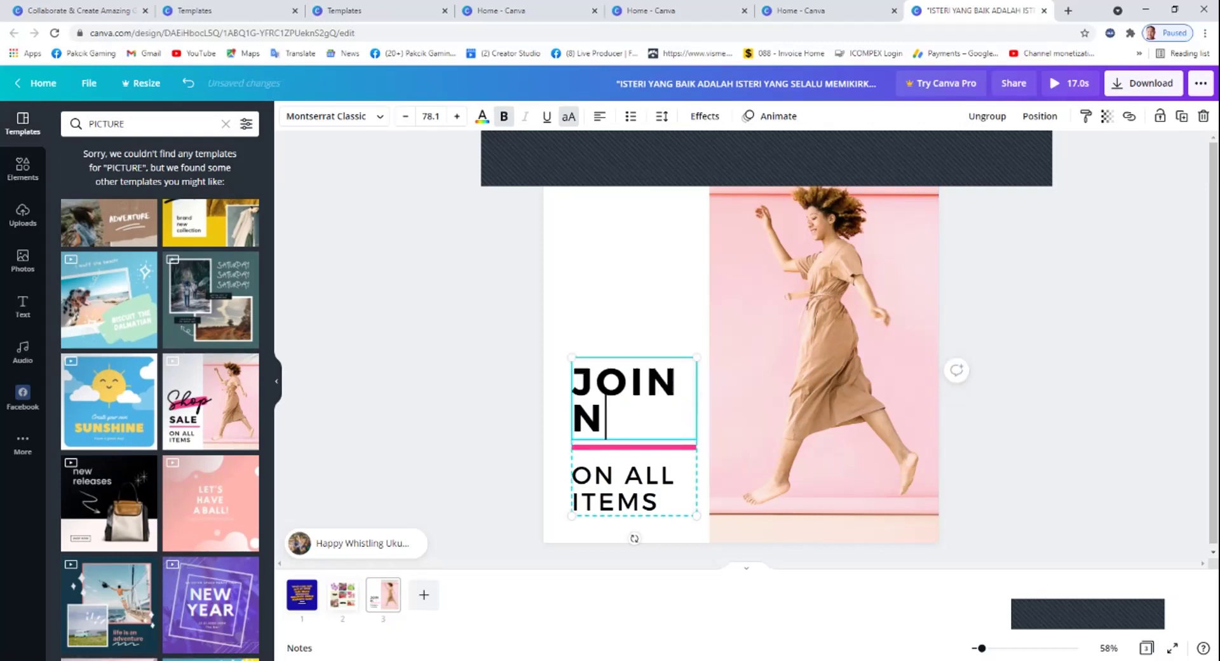
{"action": "type", "text": "OW"}
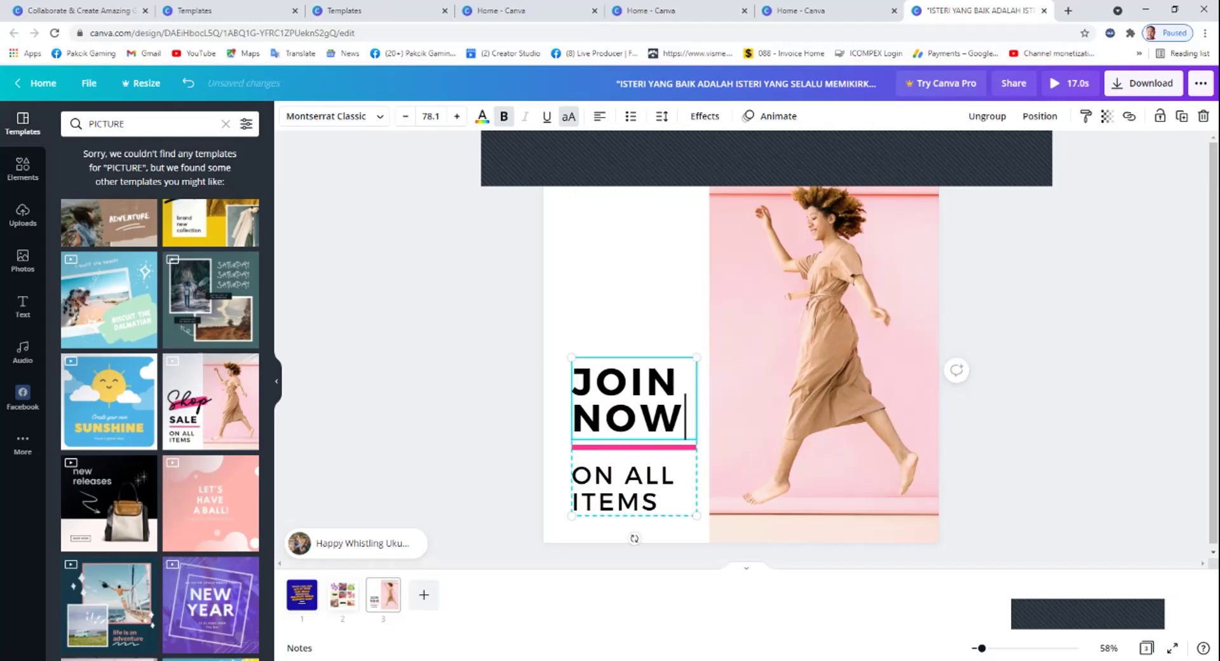
{"action": "key", "text": "Escape"}
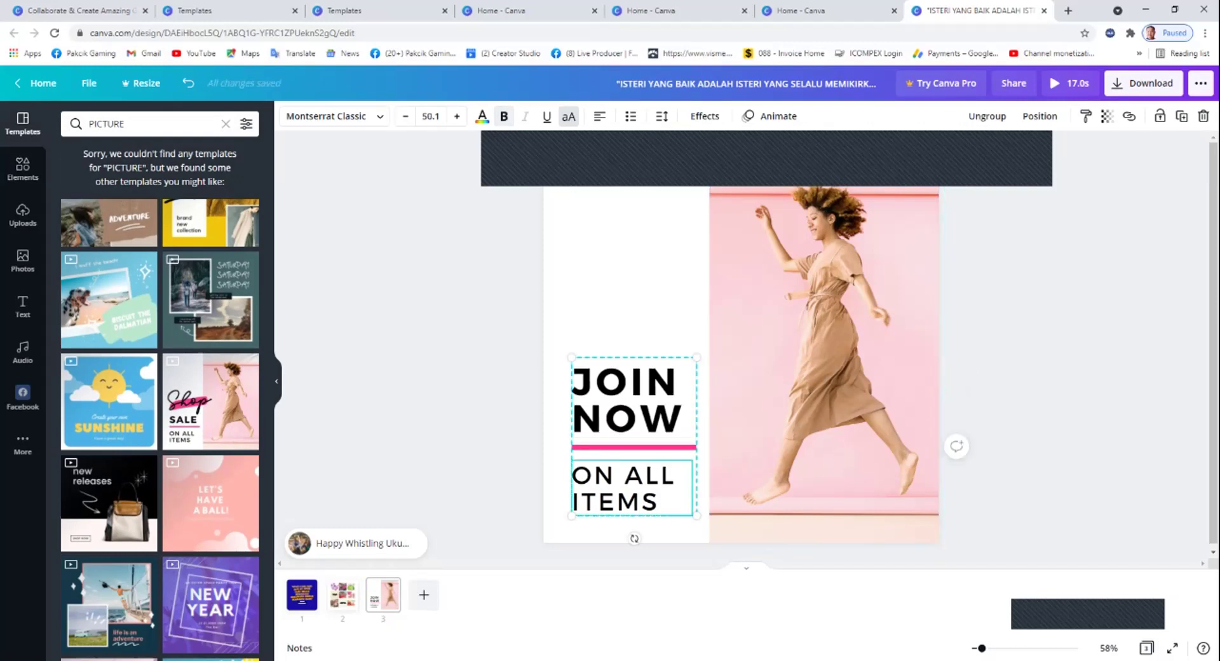
Replace 'ON ALL ITEMS' with the contact phone number, shrunk to 31.1 to fit one line.
{"action": "double_click", "coordinate": [623, 487]}
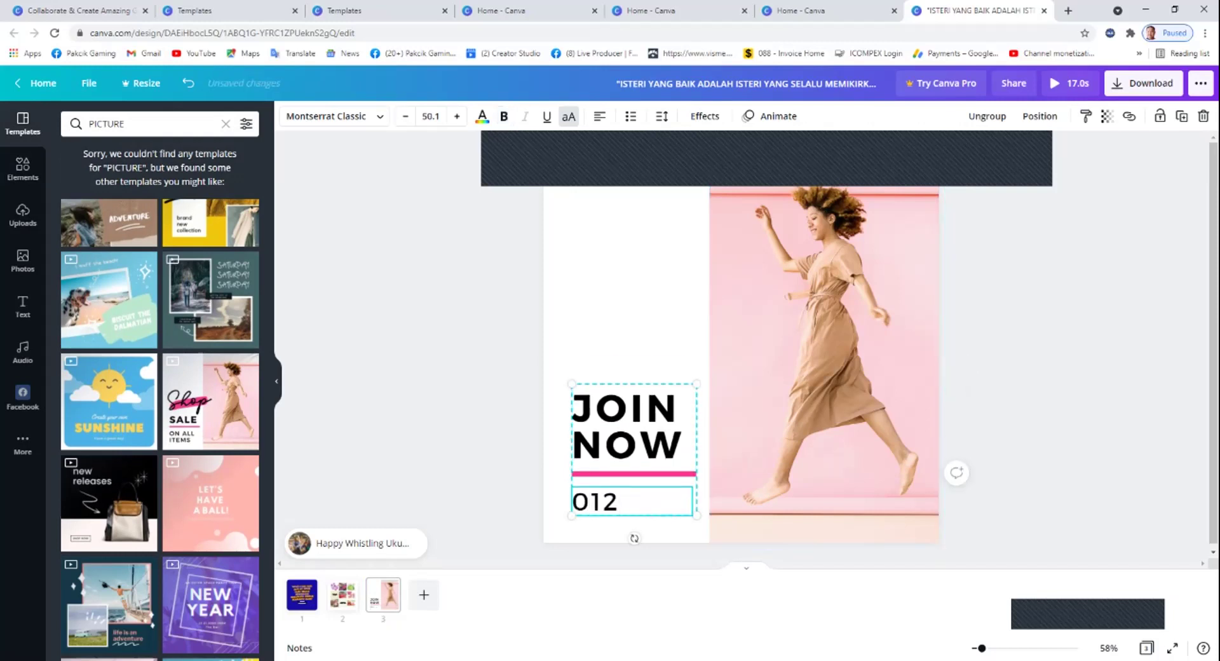
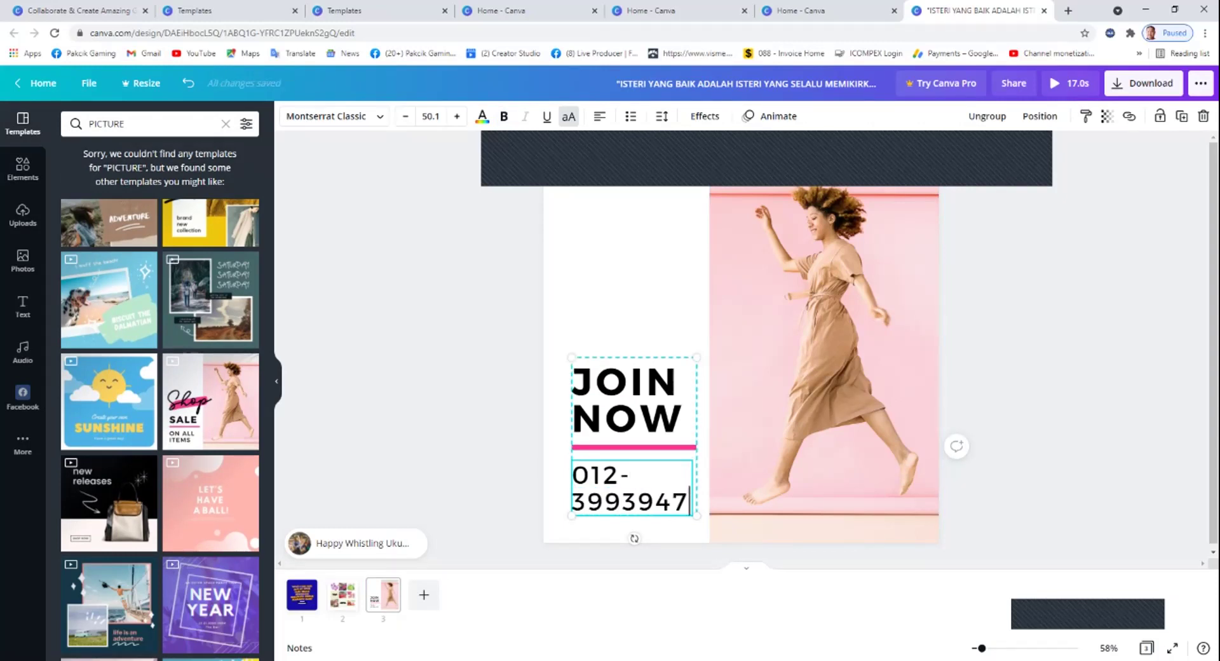
{"action": "key", "text": "shift+Home"}
{"action": "key", "text": "shift+Up"}
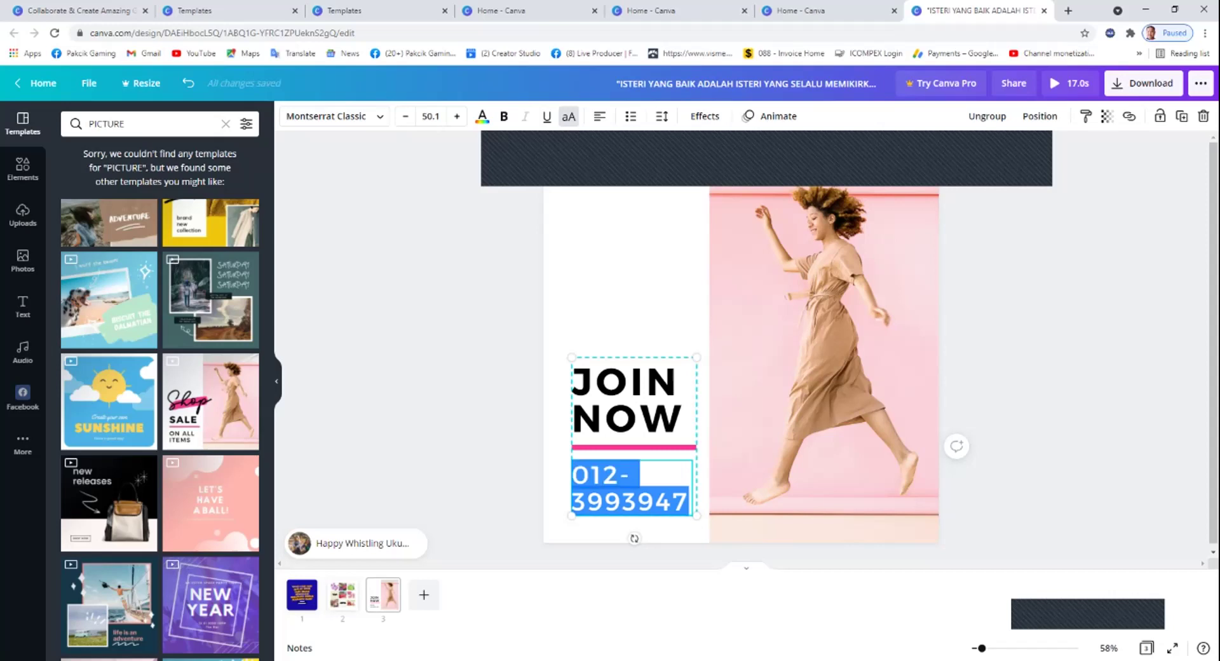
{"action": "key", "text": "ctrl+shift+comma"}
{"action": "key", "text": "ctrl+shift+comma"}
{"action": "key", "text": "ctrl+shift+comma"}
{"action": "key", "text": "ctrl+shift+comma"}
{"action": "key", "text": "ctrl+shift+comma"}
{"action": "key", "text": "ctrl+shift+comma"}
{"action": "key", "text": "ctrl+shift+comma"}
{"action": "key", "text": "ctrl+shift+comma"}
{"action": "key", "text": "ctrl+shift+comma"}
{"action": "key", "text": "ctrl+shift+comma"}
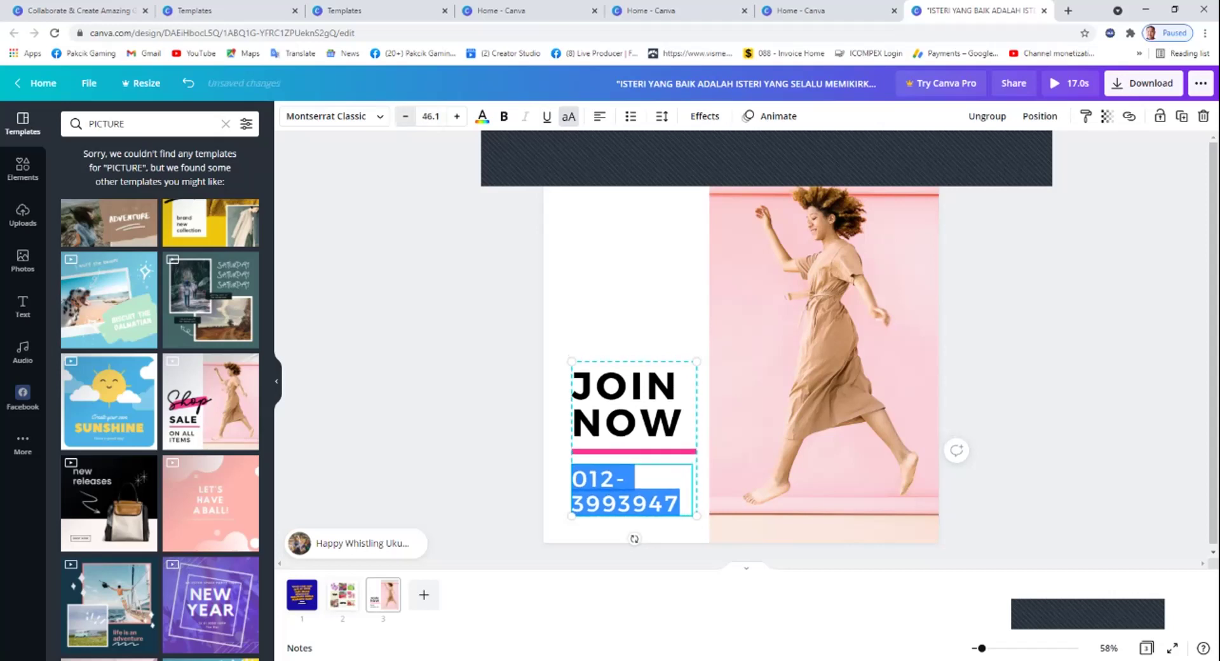
{"action": "key", "text": "ctrl+shift+comma"}
{"action": "key", "text": "ctrl+shift+comma"}
{"action": "key", "text": "ctrl+shift+comma"}
{"action": "key", "text": "ctrl+shift+comma"}
{"action": "key", "text": "ctrl+shift+comma"}
{"action": "key", "text": "ctrl+shift+comma"}
{"action": "key", "text": "ctrl+shift+comma"}
{"action": "key", "text": "ctrl+shift+comma"}
{"action": "key", "text": "ctrl+shift+comma"}
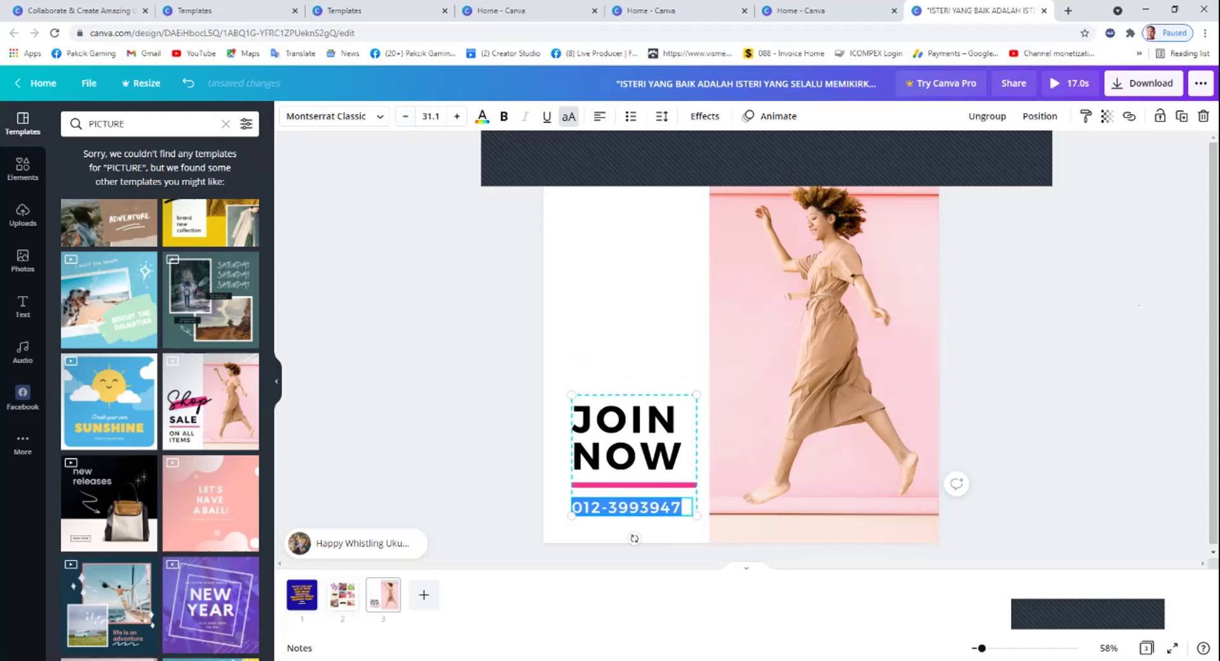
{"action": "left_click", "coordinate": [1138, 305]}
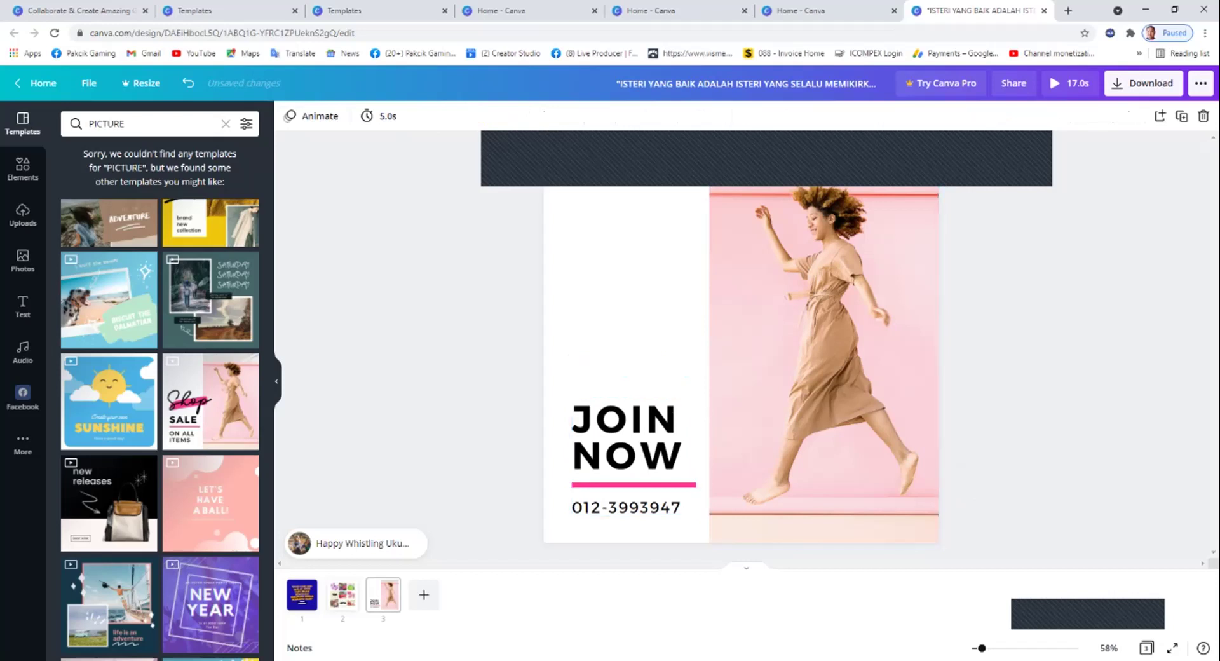
{"action": "left_click", "coordinate": [23, 215]}
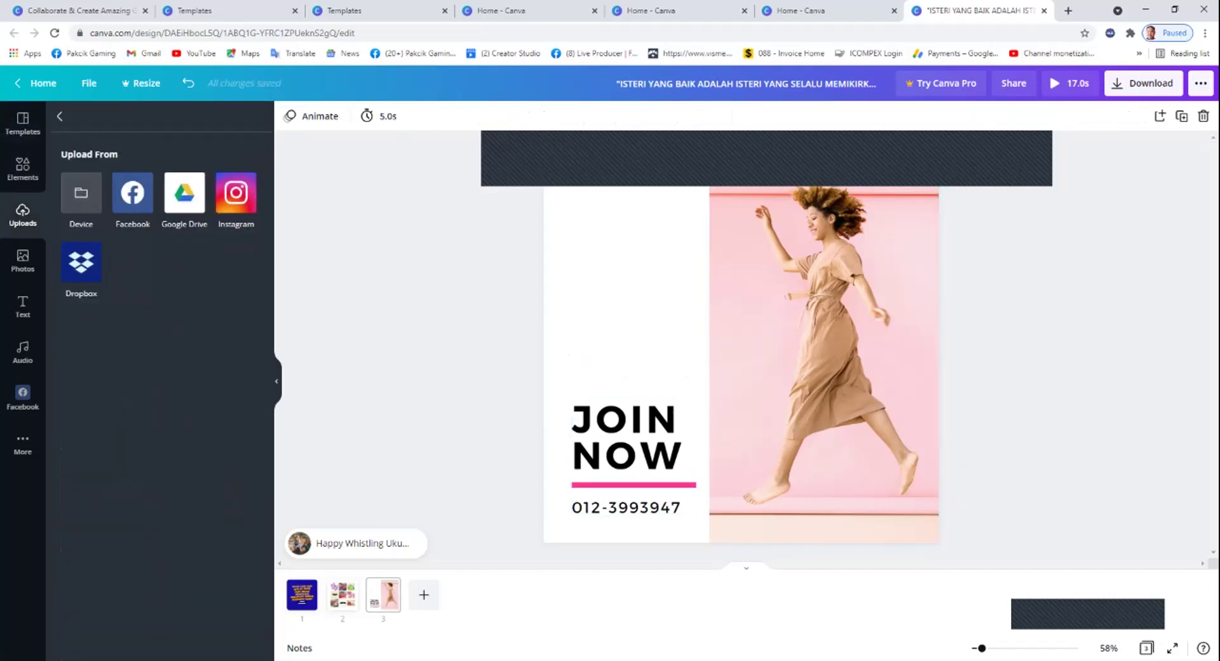
Upload 'Tupperware Malaysia 2022 (13)' from Desktop > Gambar and place it on the JOIN NOW page.
{"action": "left_click", "coordinate": [81, 194]}
{"action": "left_click", "coordinate": [52, 155]}
{"action": "scroll", "coordinate": [363, 336], "scroll_direction": "down", "scroll_amount": 10}
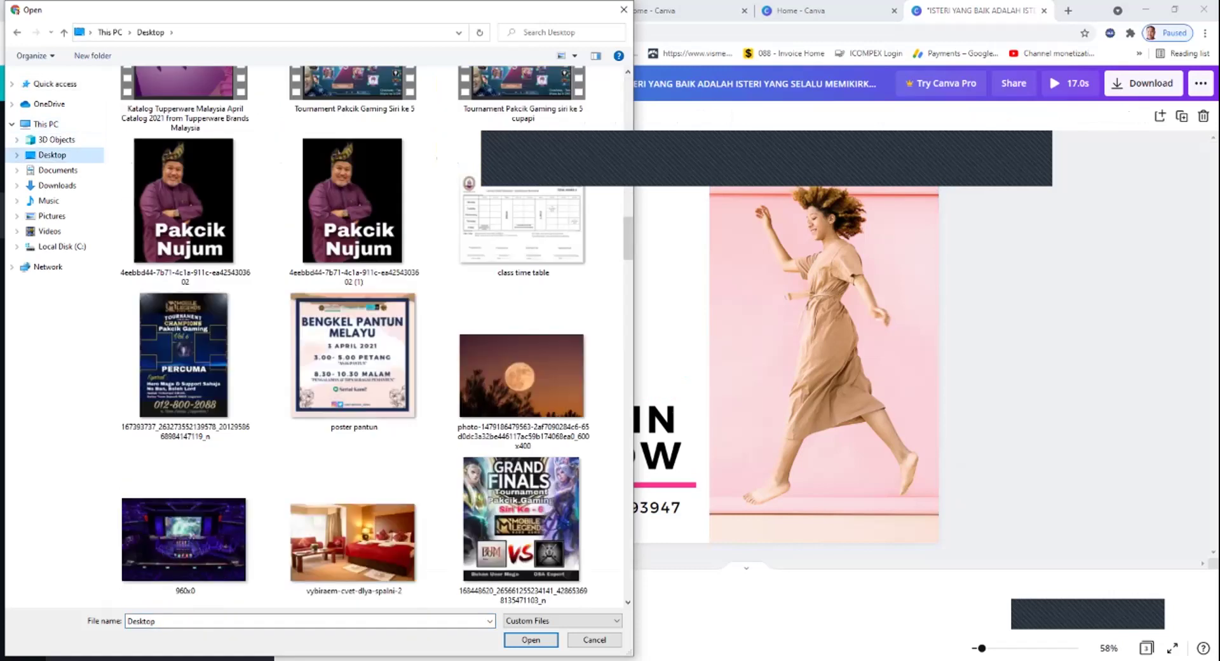
{"action": "scroll", "coordinate": [362, 337], "scroll_direction": "up", "scroll_amount": 10}
{"action": "double_click", "coordinate": [182, 140]}
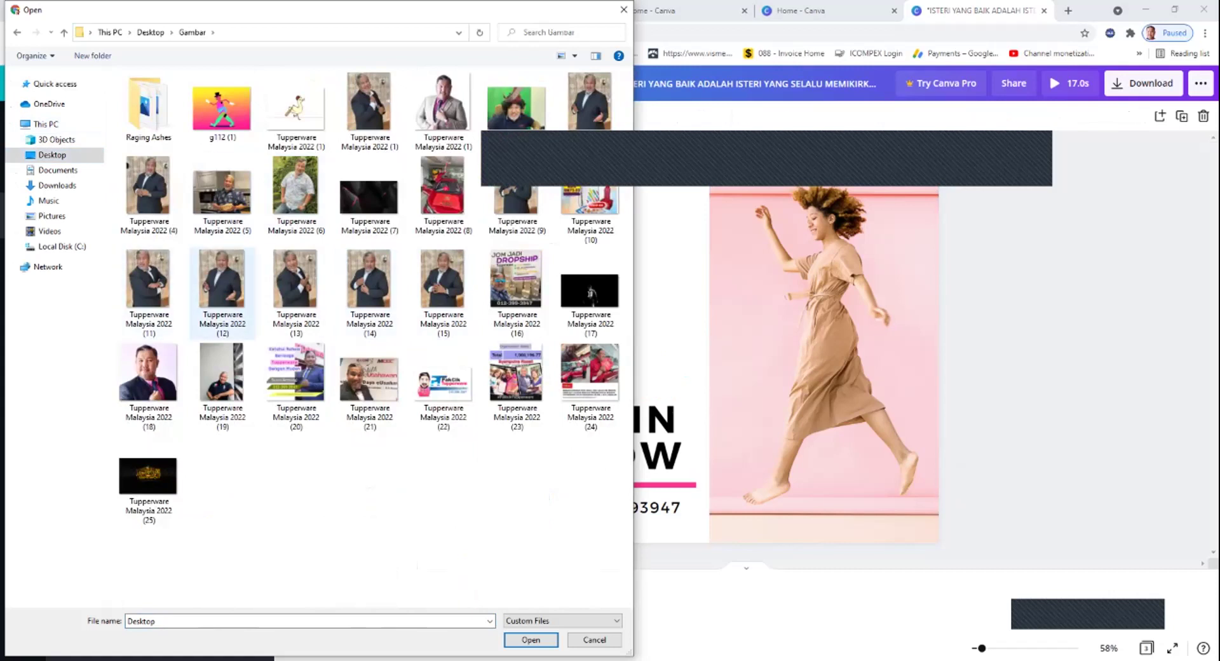
{"action": "left_click", "coordinate": [296, 280]}
{"action": "key", "text": "Return"}
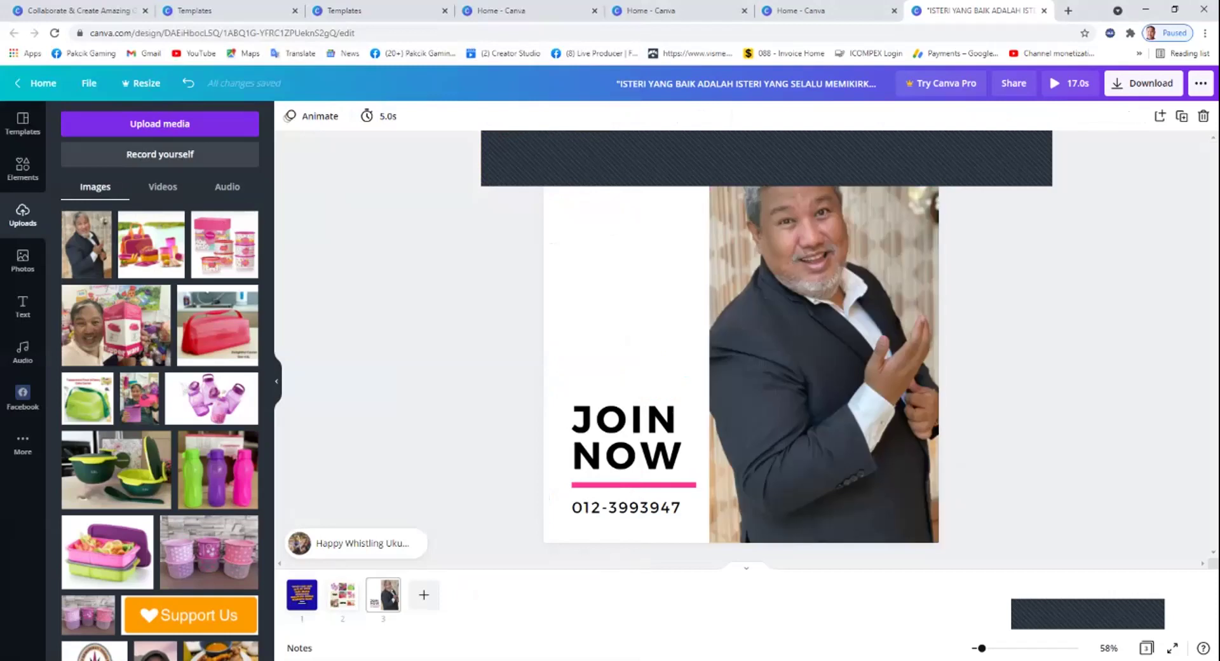
{"action": "left_click", "coordinate": [343, 595]}
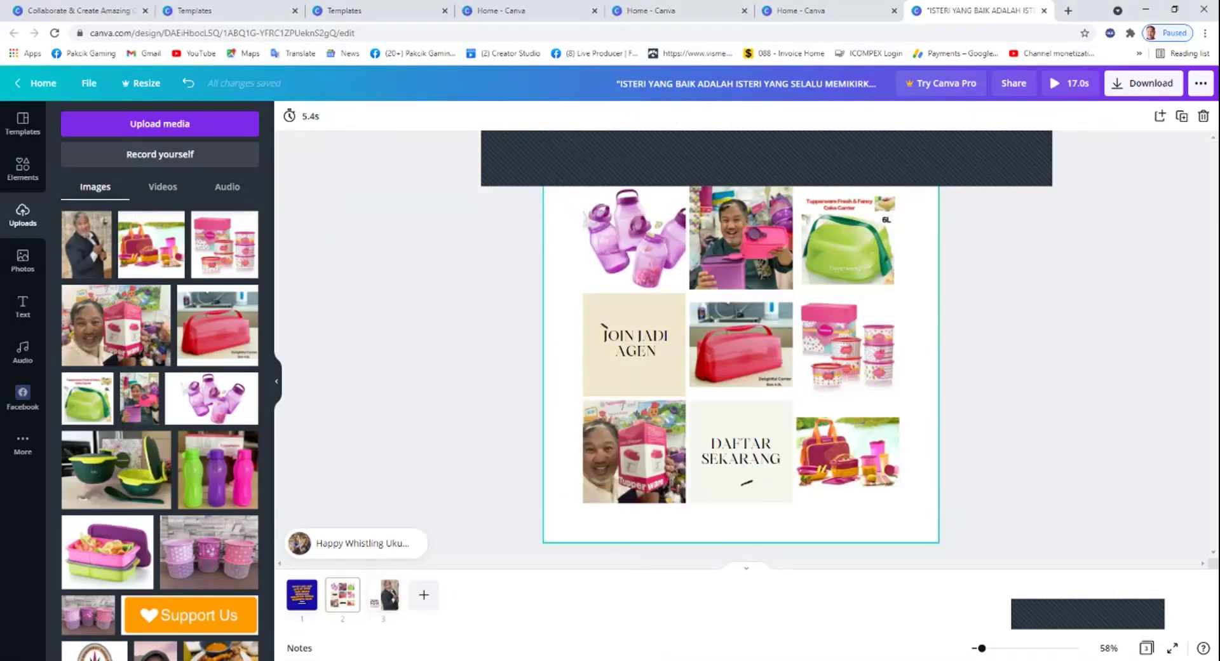
Give the portrait on the JOIN NOW page a Tumble animation.
{"action": "left_click", "coordinate": [384, 595]}
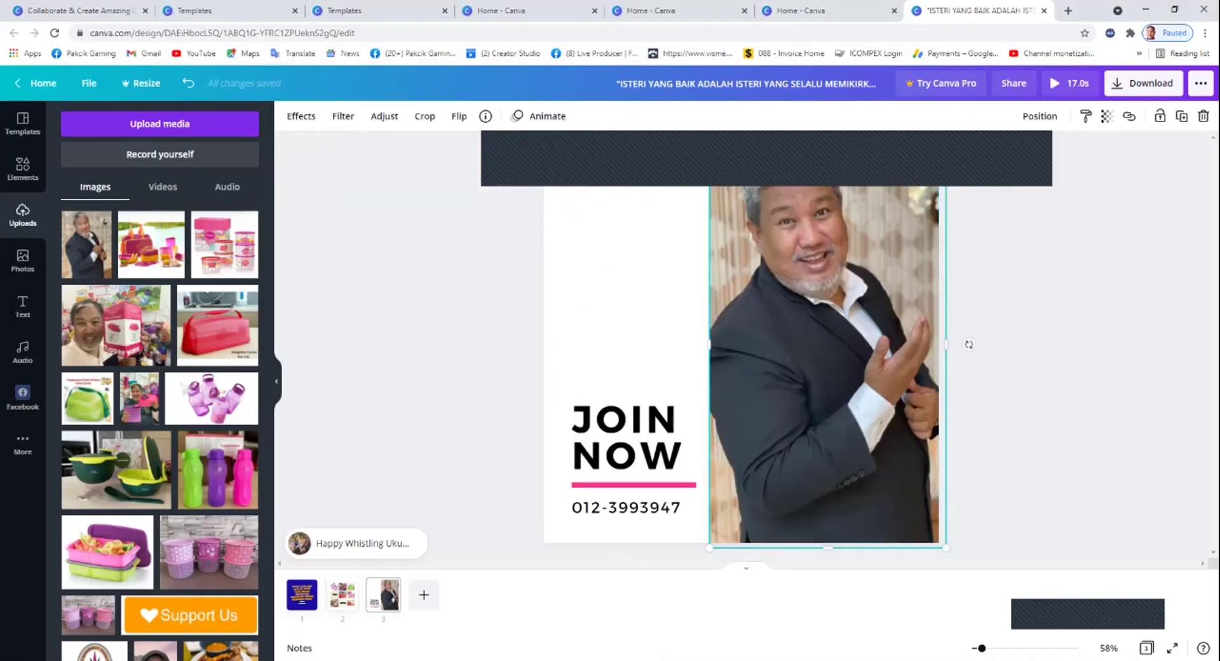
{"action": "left_click", "coordinate": [543, 115]}
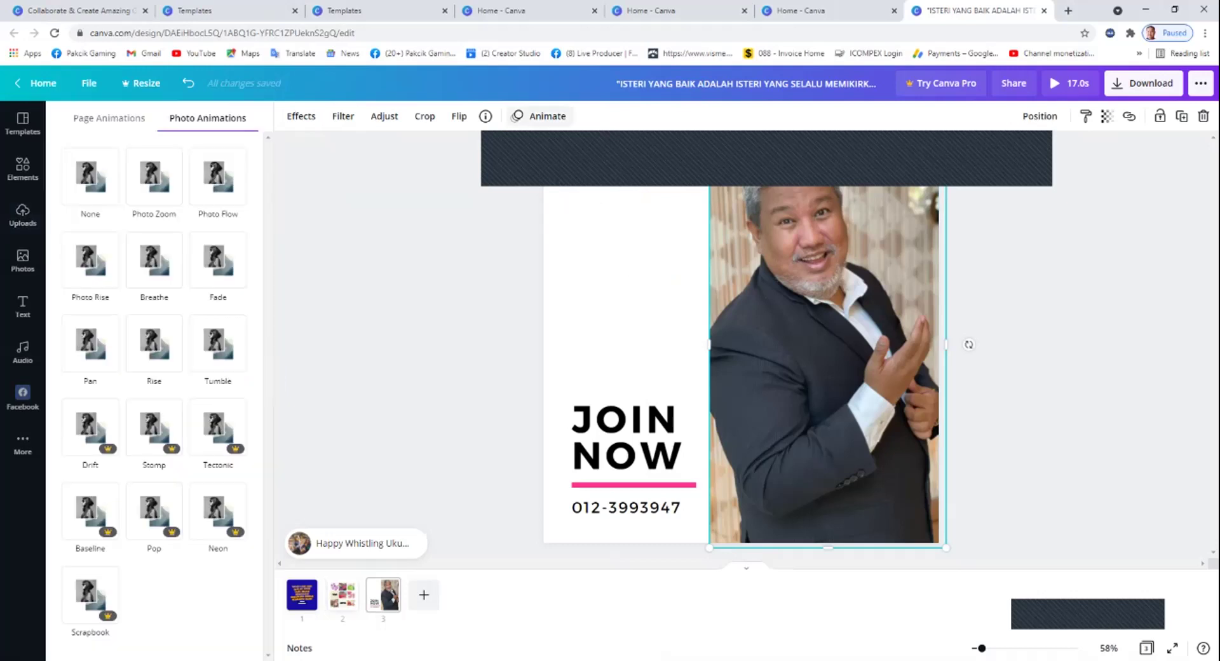
{"action": "left_click", "coordinate": [217, 259]}
{"action": "left_click", "coordinate": [154, 259]}
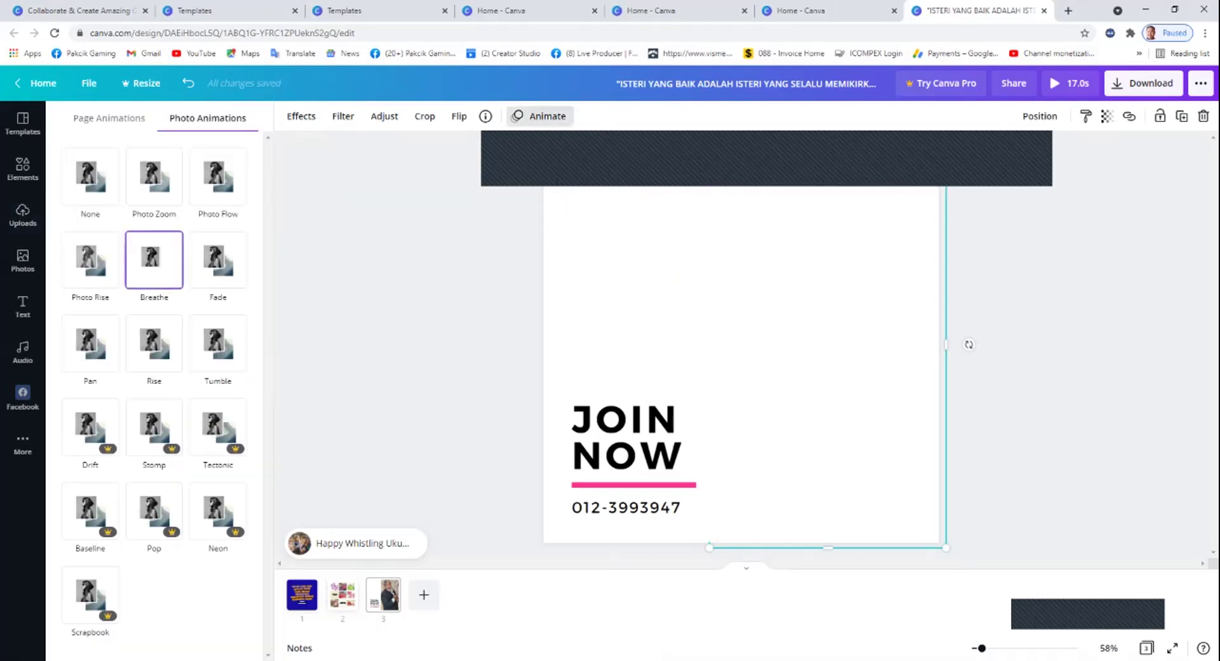
{"action": "left_click", "coordinate": [218, 343]}
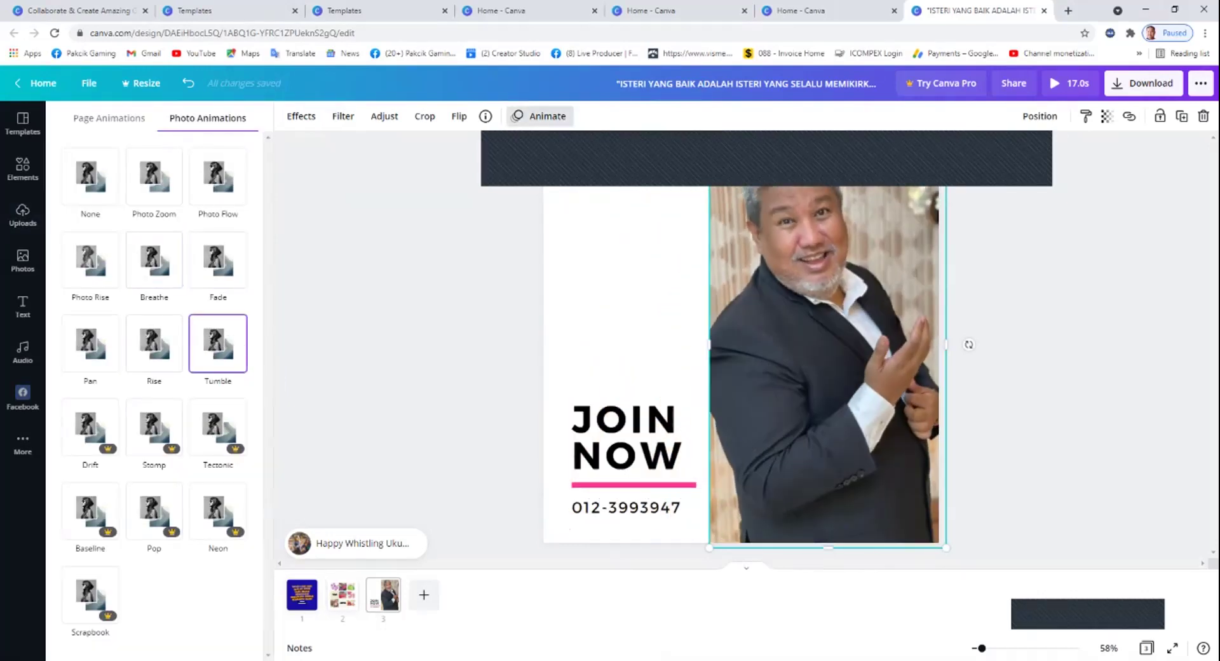
Animate the JOIN NOW text group with Burst.
{"action": "left_click", "coordinate": [626, 439]}
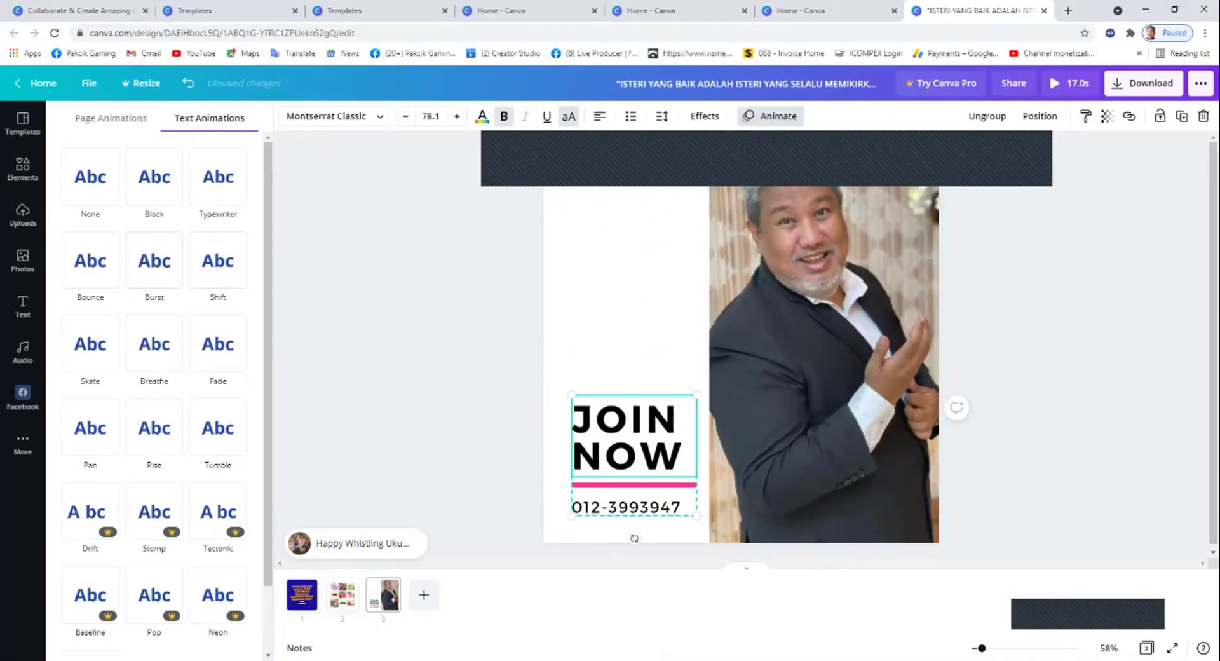
{"action": "left_click", "coordinate": [218, 176]}
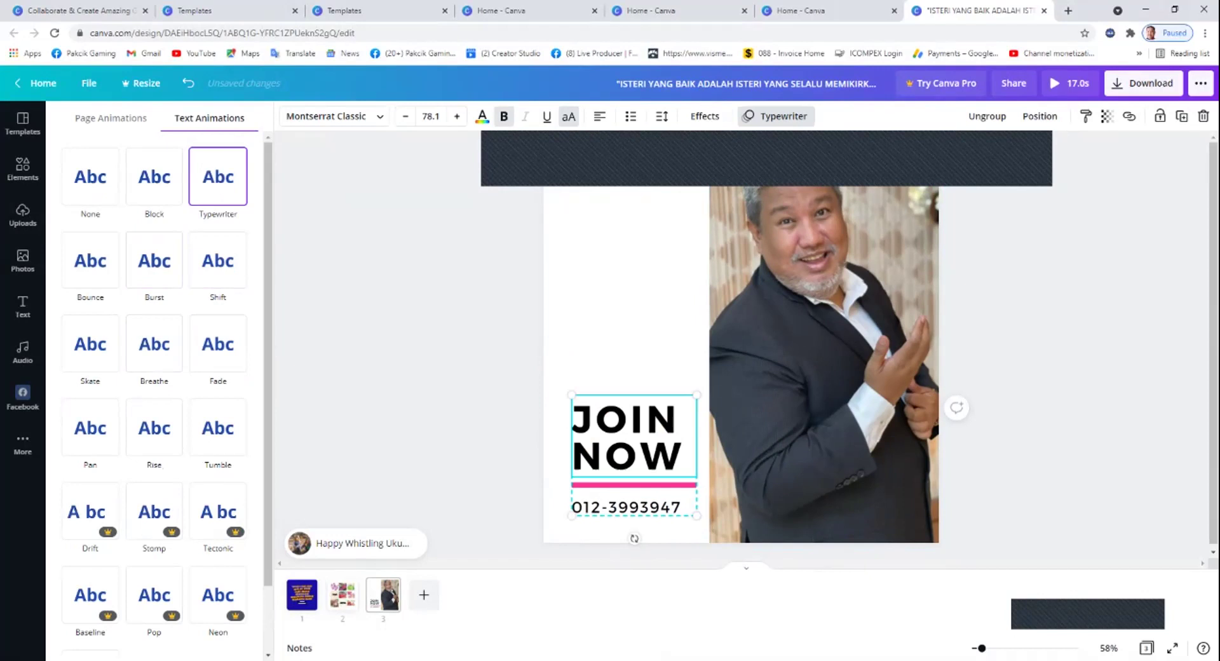
{"action": "left_click", "coordinate": [155, 261]}
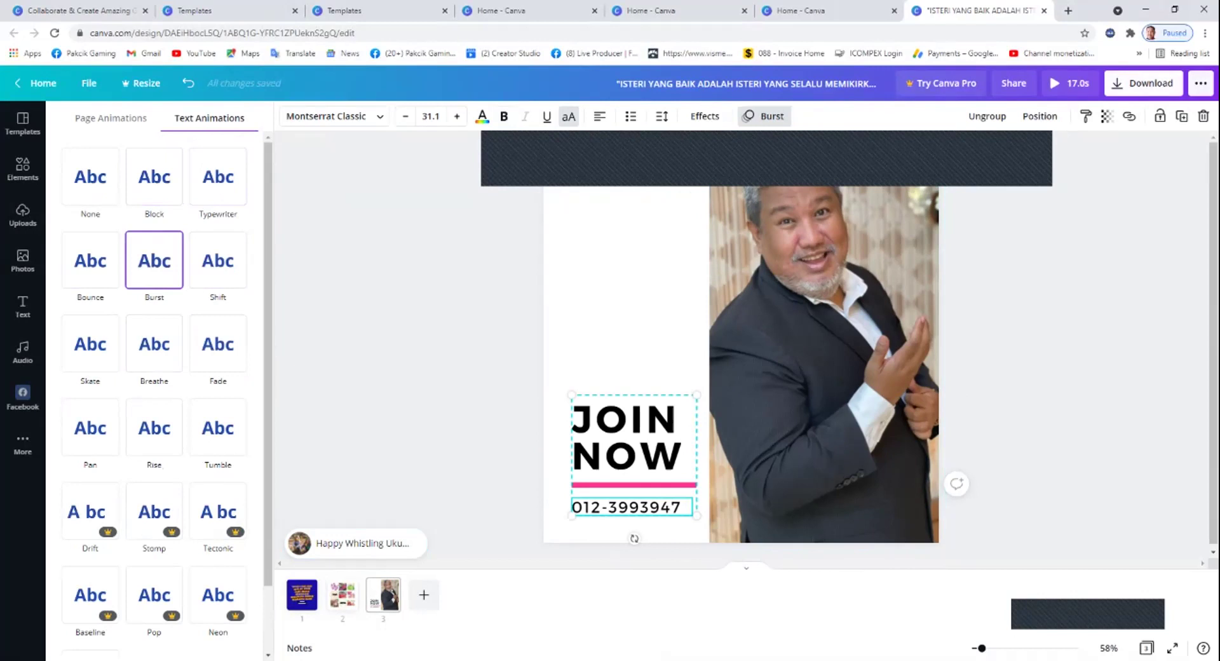
{"action": "left_click", "coordinate": [1143, 83]}
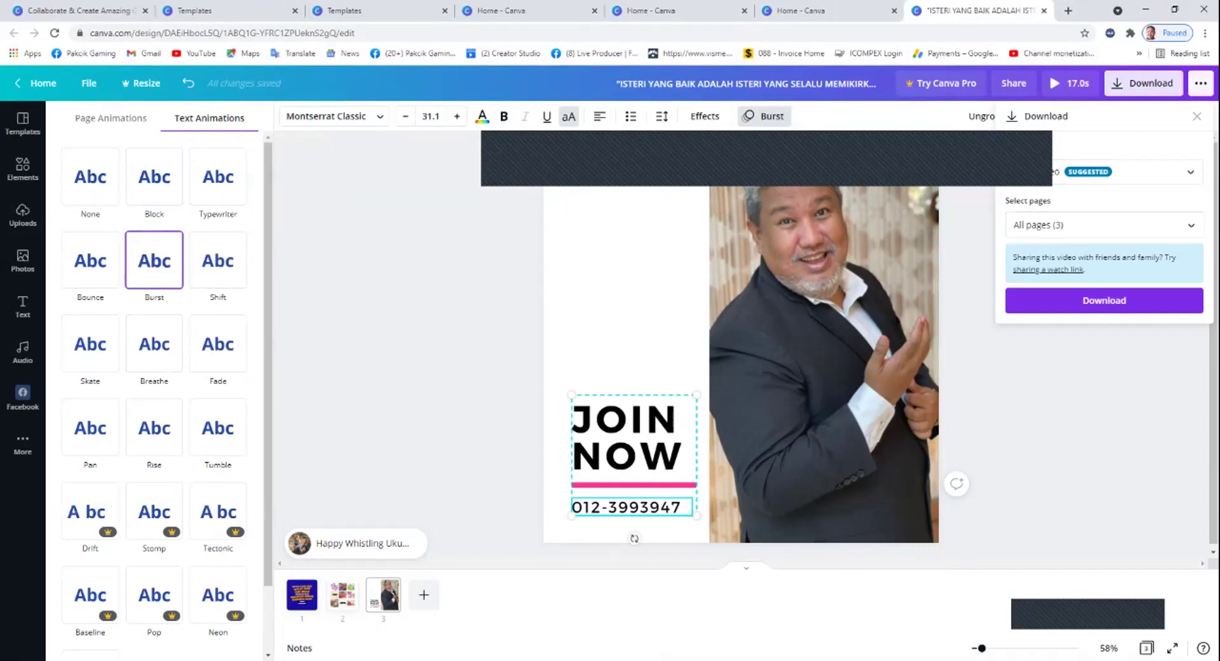
Export All pages (3) as an MP4 video, then dismiss the share dialog.
{"action": "left_click", "coordinate": [1104, 300]}
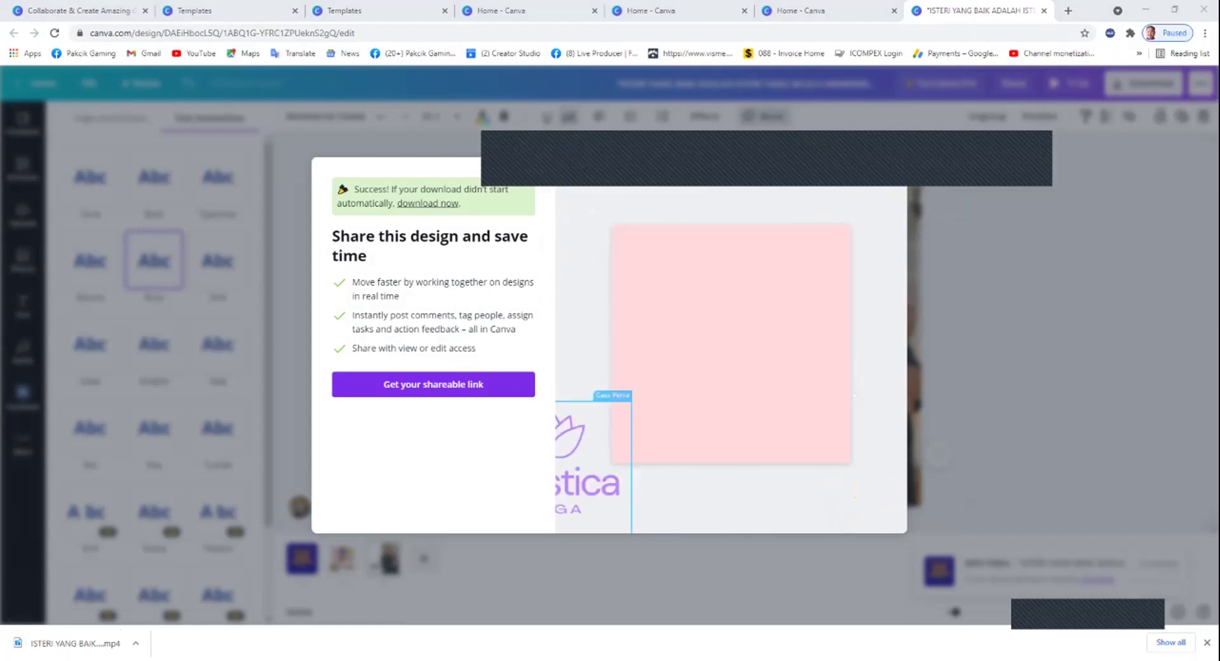
{"action": "key", "text": "Escape"}
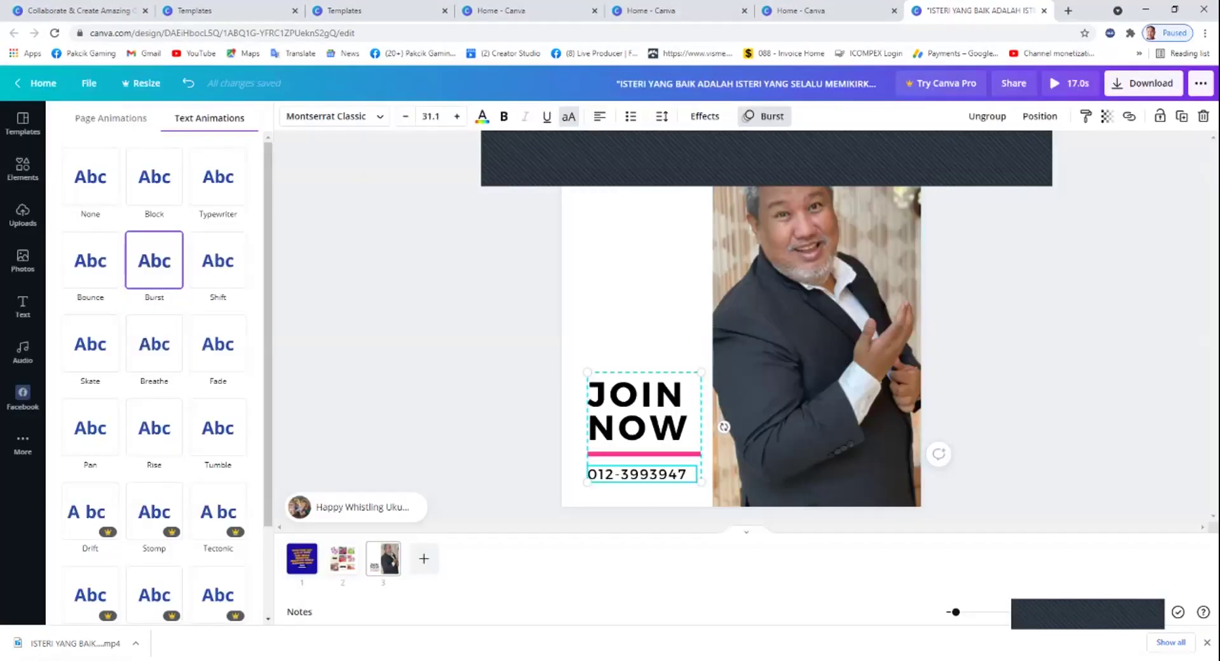